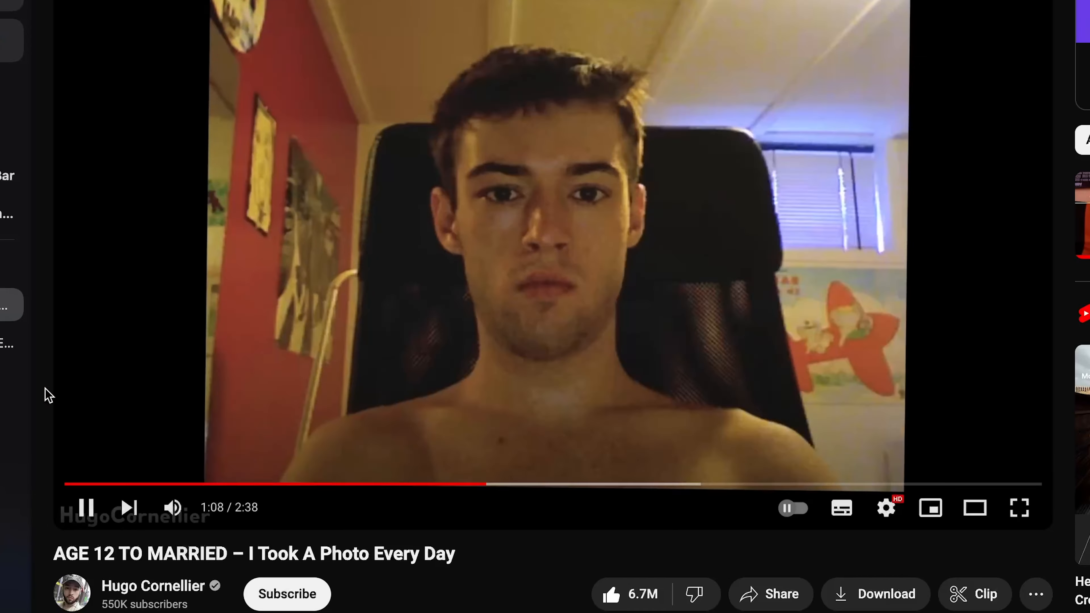
Pause the photo-a-day video and start playing the HOW I CENTER MY EYES [Tutorial] video
{"action": "left_click", "coordinate": [220, 369]}
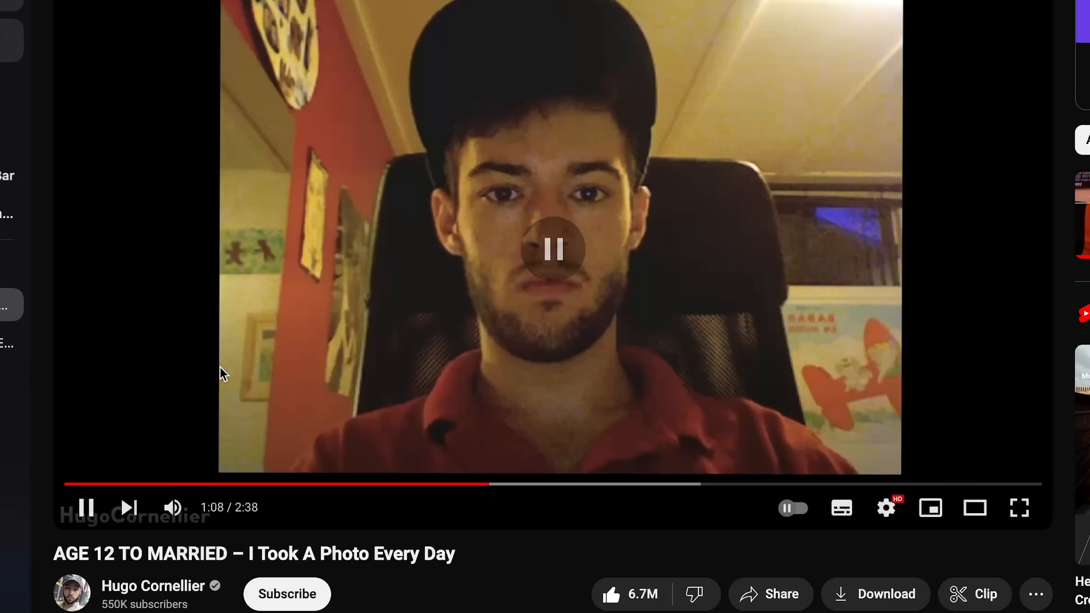
{"action": "left_click", "coordinate": [4, 343]}
{"action": "left_click", "coordinate": [621, 388]}
{"action": "left_click", "coordinate": [625, 394]}
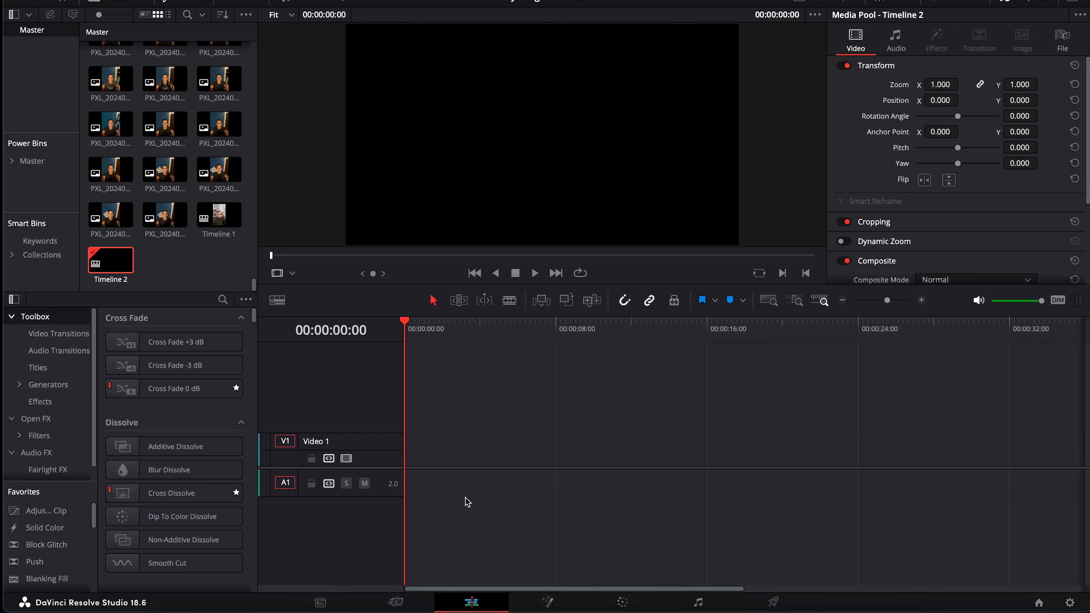
{"action": "scroll", "coordinate": [174, 196], "scroll_direction": "up", "scroll_amount": 15}
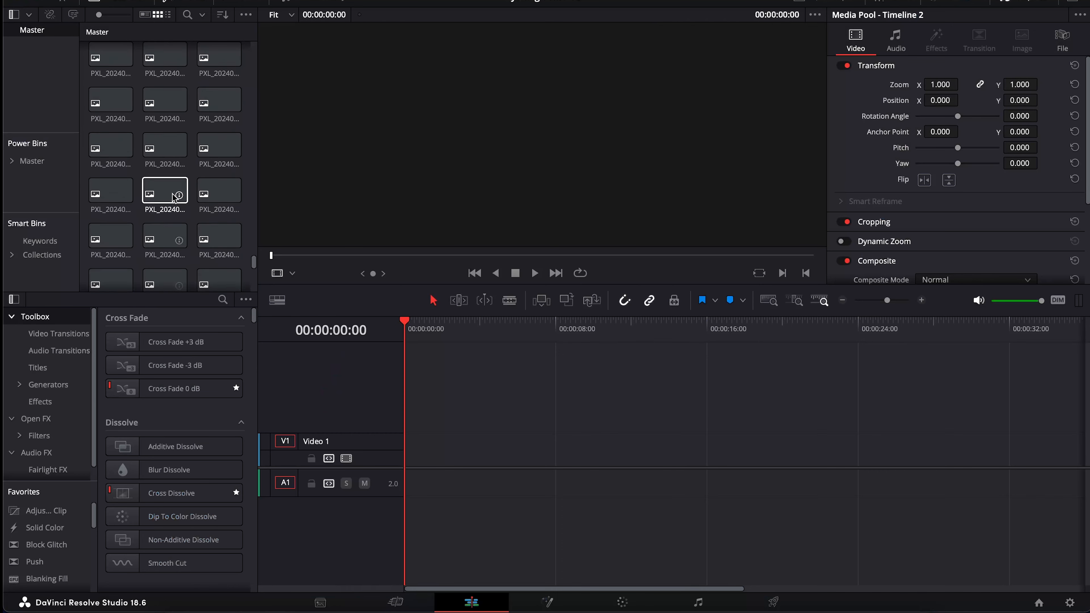
{"action": "scroll", "coordinate": [173, 197], "scroll_direction": "up", "scroll_amount": 5}
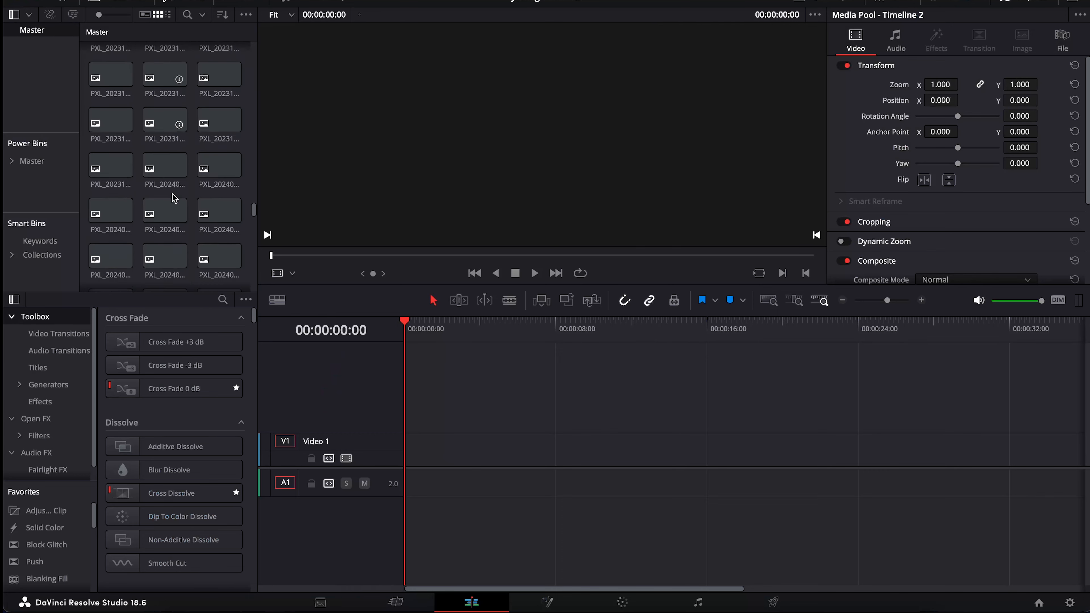
{"action": "scroll", "coordinate": [173, 198], "scroll_direction": "down", "scroll_amount": 5}
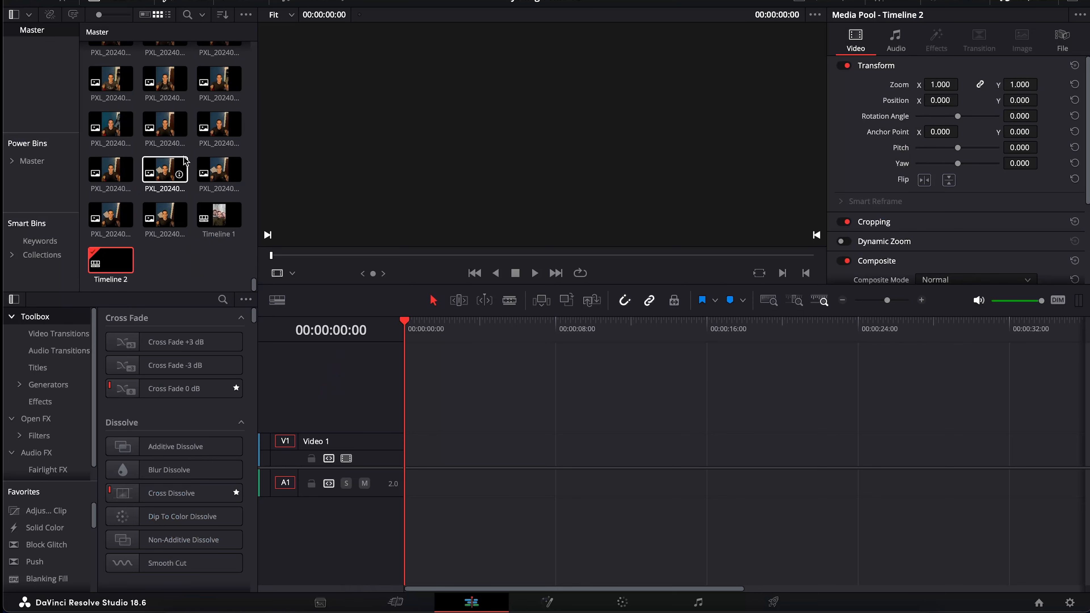
{"action": "scroll", "coordinate": [193, 151], "scroll_direction": "up", "scroll_amount": 8}
{"action": "scroll", "coordinate": [193, 151], "scroll_direction": "down", "scroll_amount": 8}
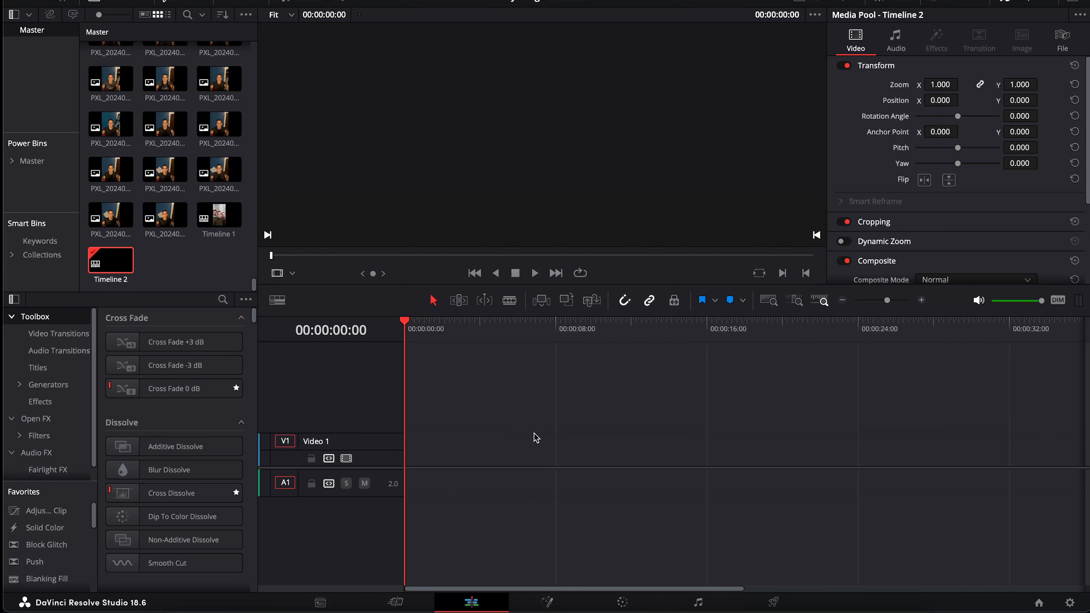
{"action": "scroll", "coordinate": [154, 161], "scroll_direction": "up", "scroll_amount": 1}
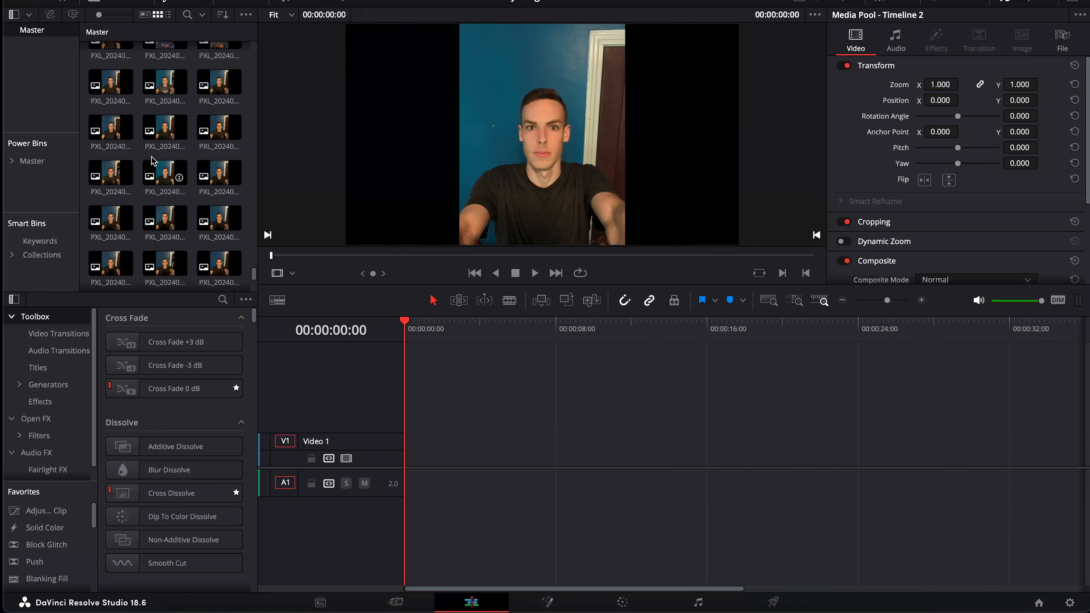
{"action": "scroll", "coordinate": [153, 160], "scroll_direction": "down", "scroll_amount": 1}
{"action": "scroll", "coordinate": [152, 160], "scroll_direction": "down", "scroll_amount": 3}
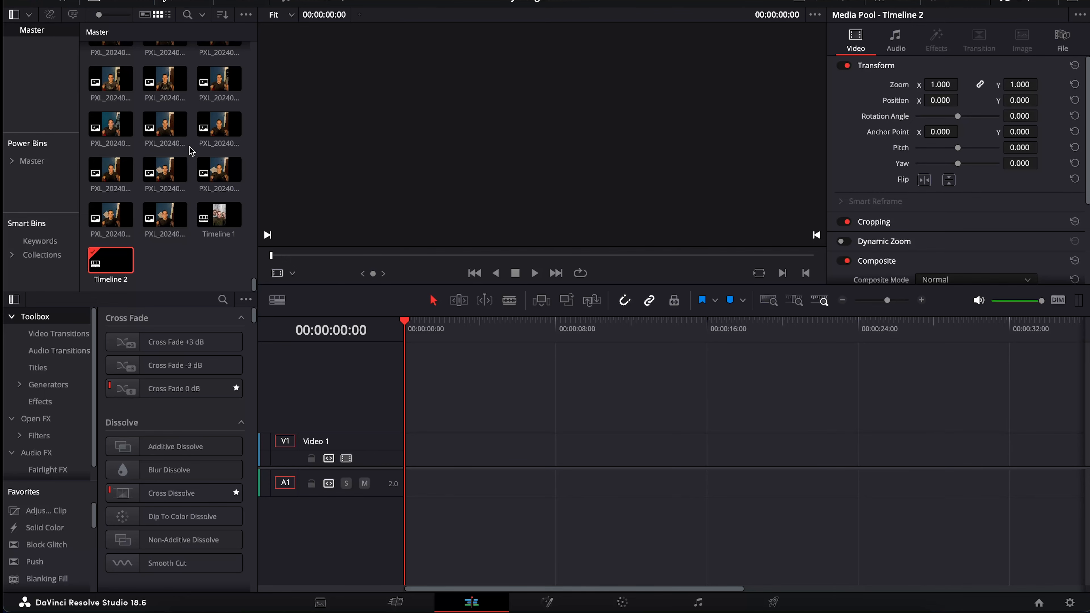
{"action": "scroll", "coordinate": [191, 151], "scroll_direction": "up", "scroll_amount": 5}
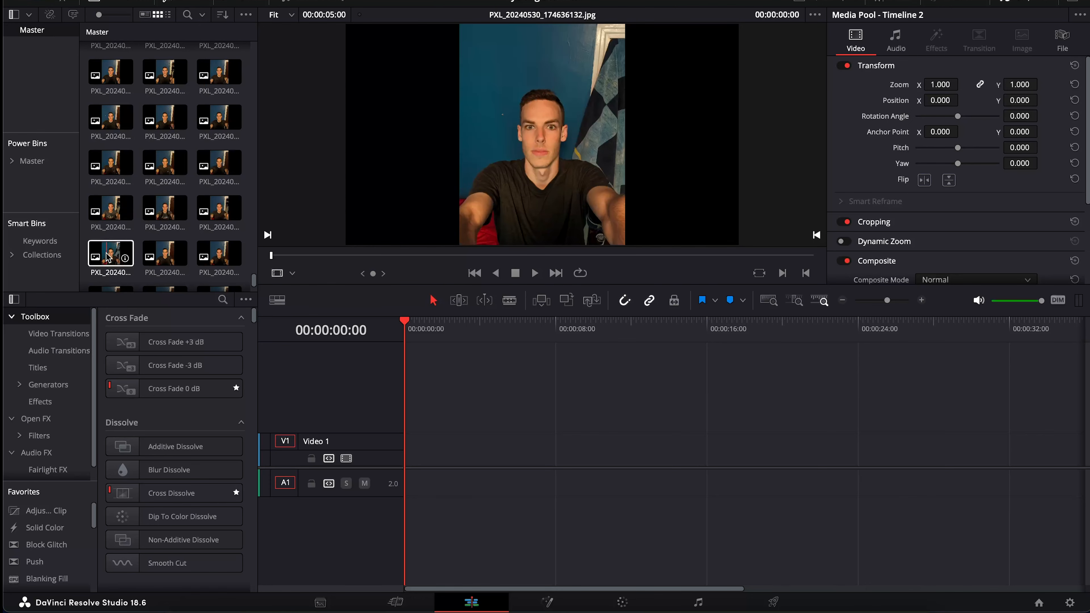
{"action": "scroll", "coordinate": [168, 257], "scroll_direction": "up", "scroll_amount": 10}
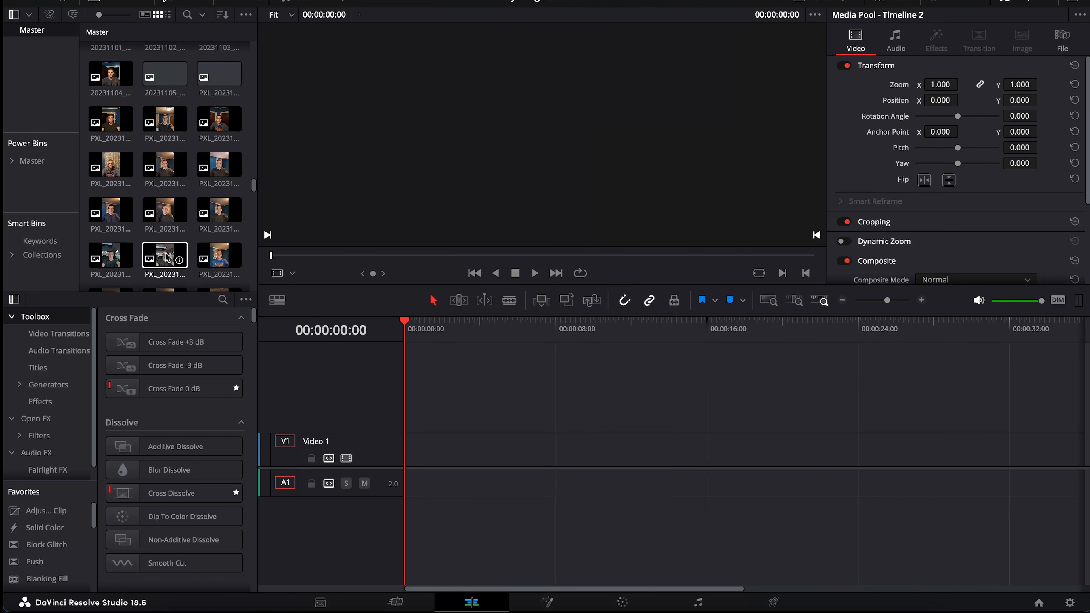
{"action": "scroll", "coordinate": [168, 258], "scroll_direction": "up", "scroll_amount": 10}
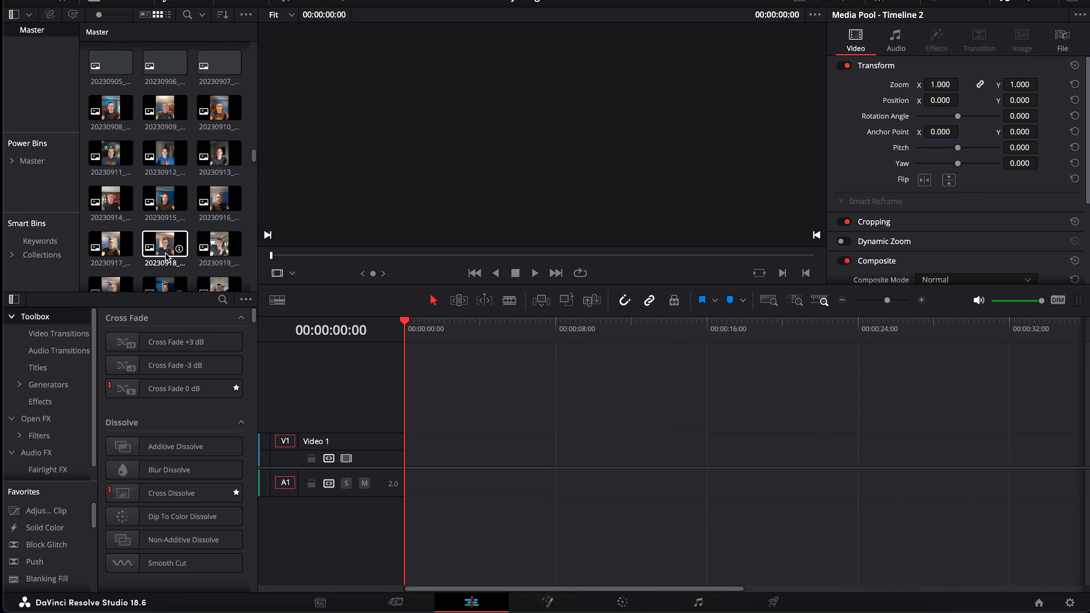
{"action": "scroll", "coordinate": [110, 138], "scroll_direction": "up", "scroll_amount": 5}
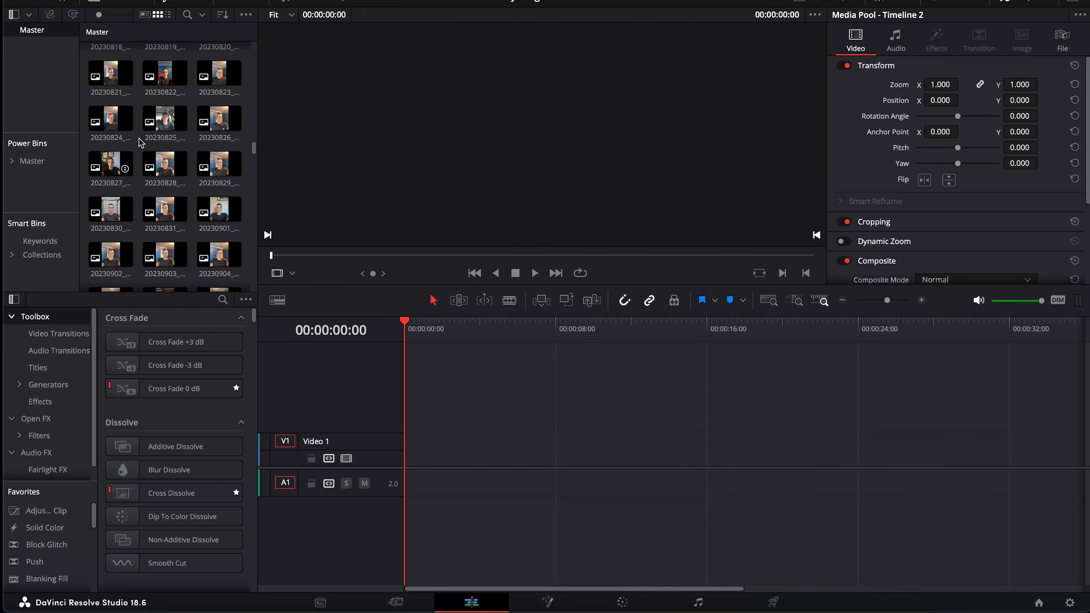
{"action": "scroll", "coordinate": [167, 115], "scroll_direction": "up", "scroll_amount": 3}
{"action": "left_click", "coordinate": [114, 88]}
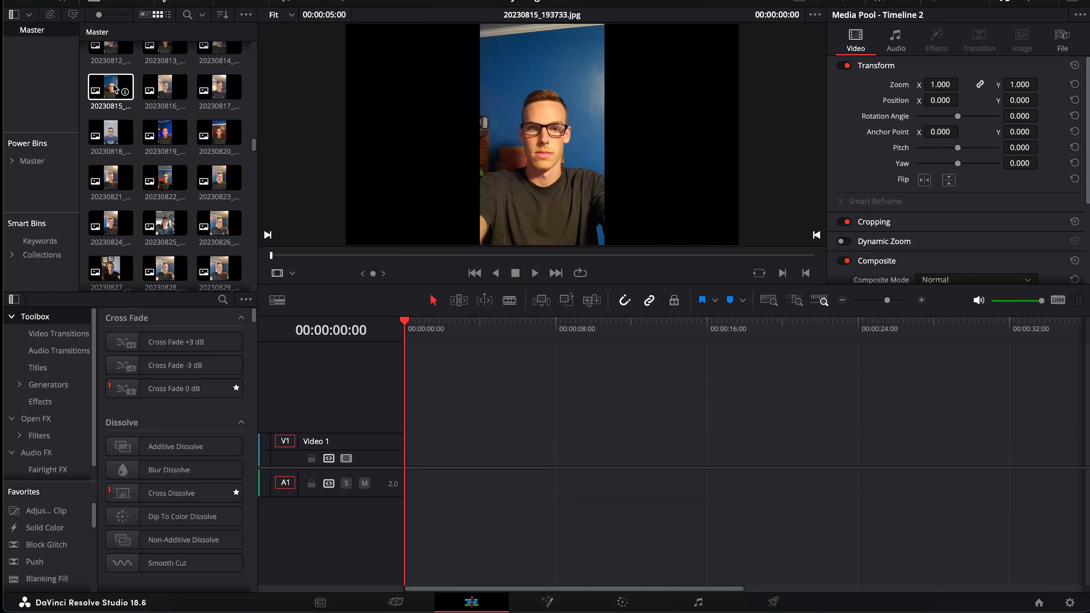
{"action": "right_click", "coordinate": [105, 135]}
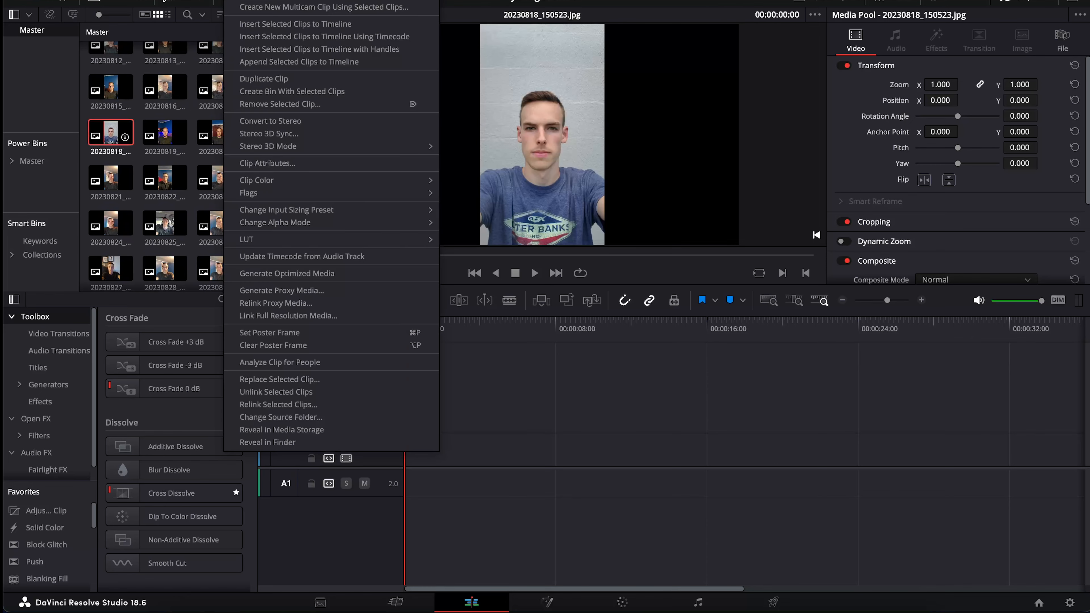
{"action": "left_click", "coordinate": [143, 113]}
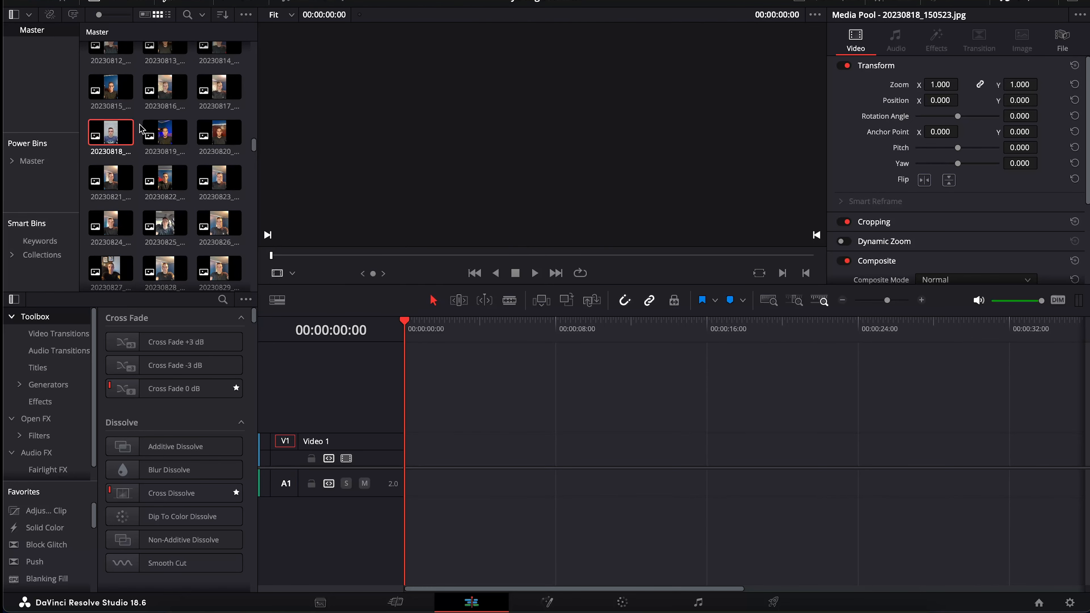
{"action": "left_click", "coordinate": [138, 128]}
{"action": "scroll", "coordinate": [137, 156], "scroll_direction": "down", "scroll_amount": 20}
{"action": "scroll", "coordinate": [139, 160], "scroll_direction": "down", "scroll_amount": 5}
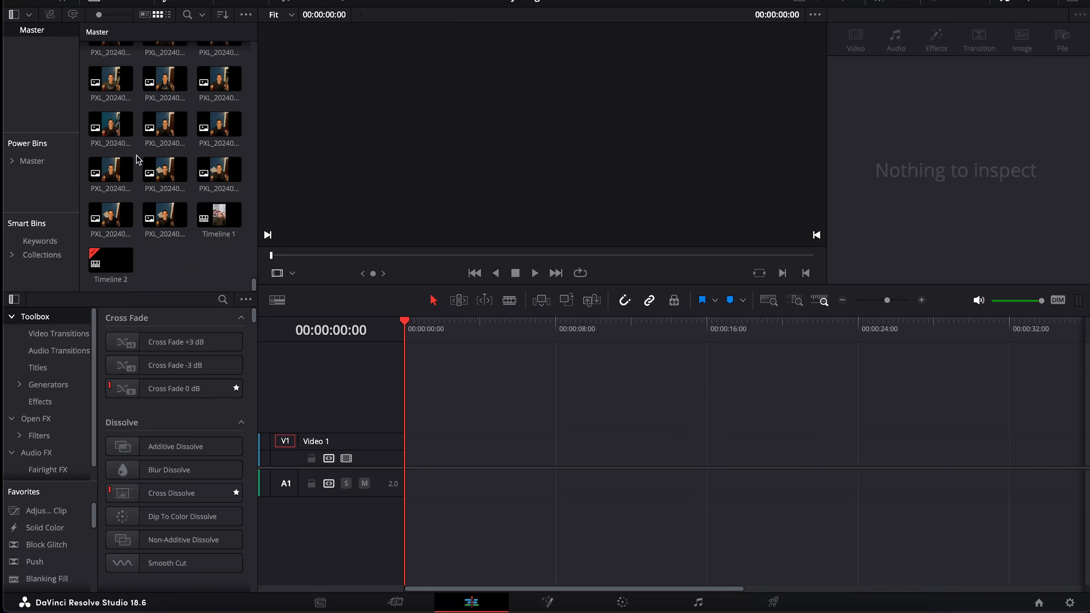
{"action": "scroll", "coordinate": [158, 176], "scroll_direction": "up", "scroll_amount": 3}
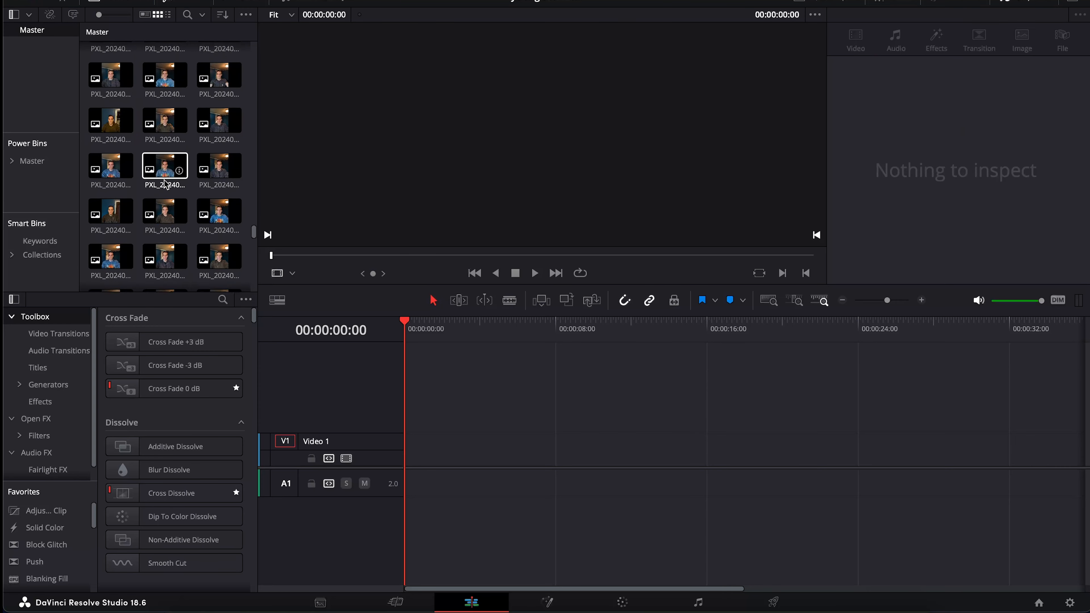
{"action": "scroll", "coordinate": [166, 184], "scroll_direction": "down", "scroll_amount": 1}
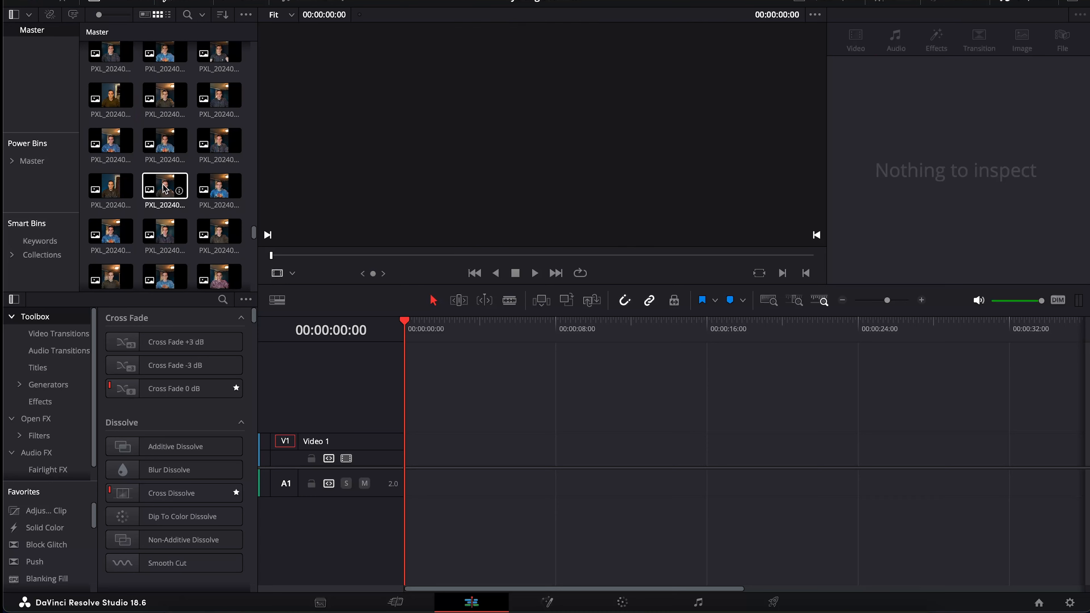
{"action": "scroll", "coordinate": [157, 214], "scroll_direction": "down", "scroll_amount": 4}
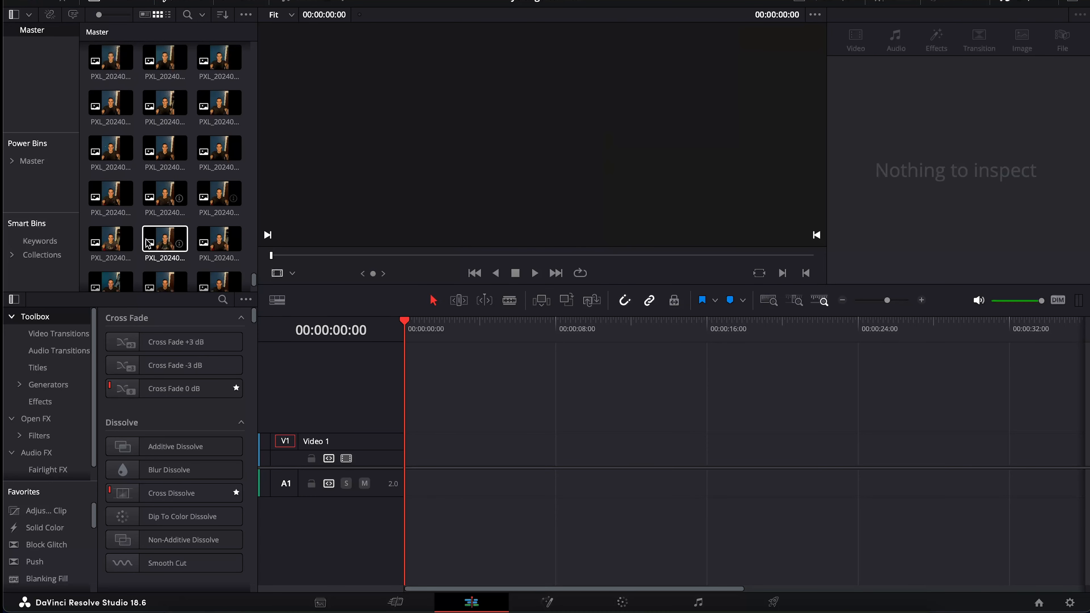
{"action": "scroll", "coordinate": [167, 217], "scroll_direction": "down", "scroll_amount": 1}
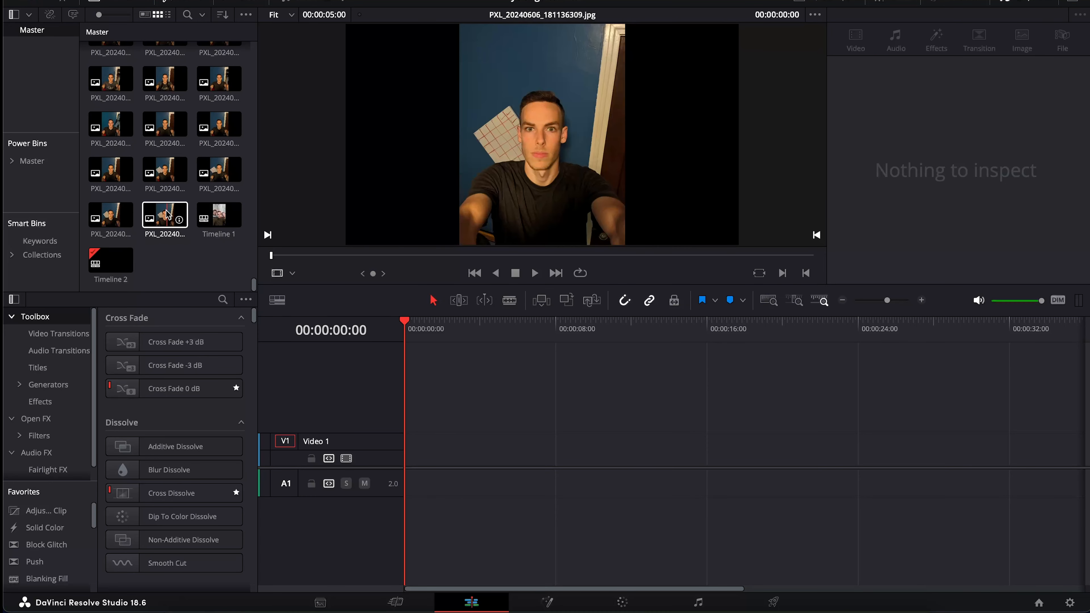
{"action": "left_click", "coordinate": [168, 215]}
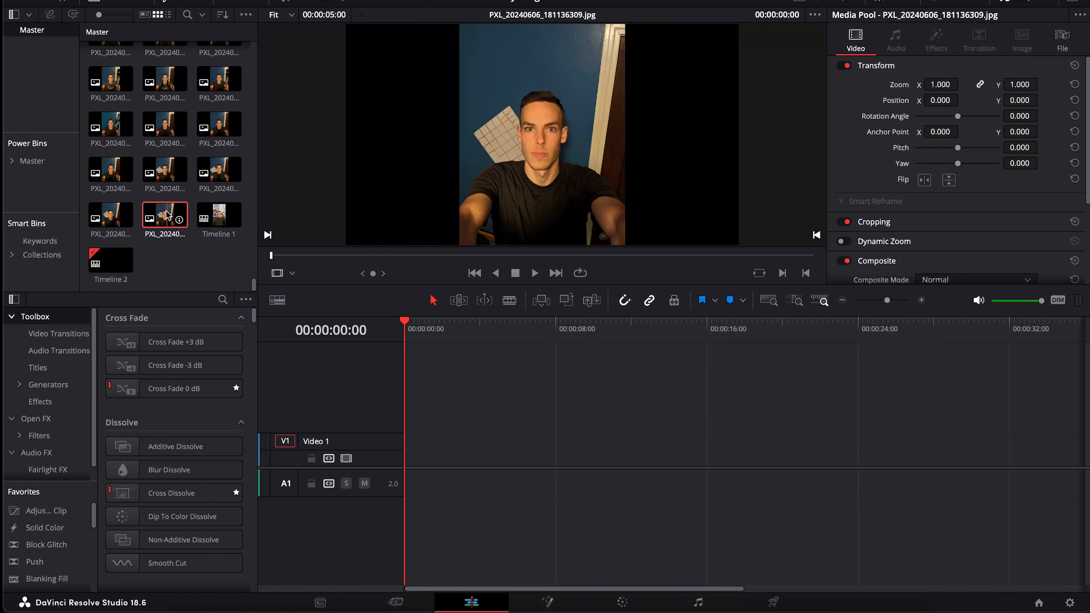
{"action": "scroll", "coordinate": [168, 214], "scroll_direction": "up", "scroll_amount": 10}
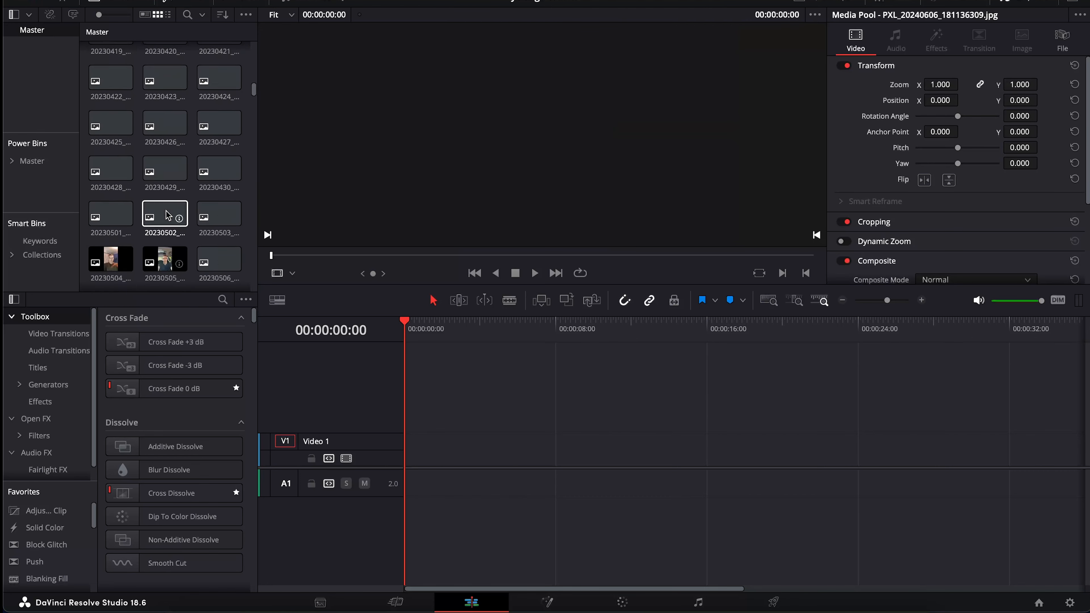
Insert all selected daily photos onto Video 1 and return the playhead to 00:00:00:00
{"action": "left_click", "coordinate": [110, 62], "text": "shift"}
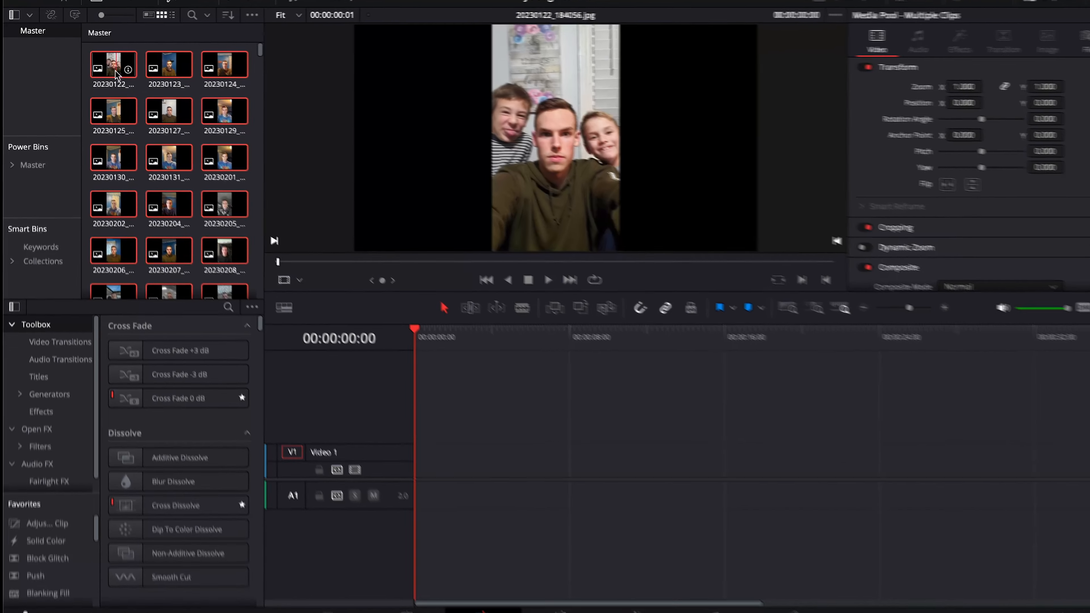
{"action": "right_click", "coordinate": [114, 71]}
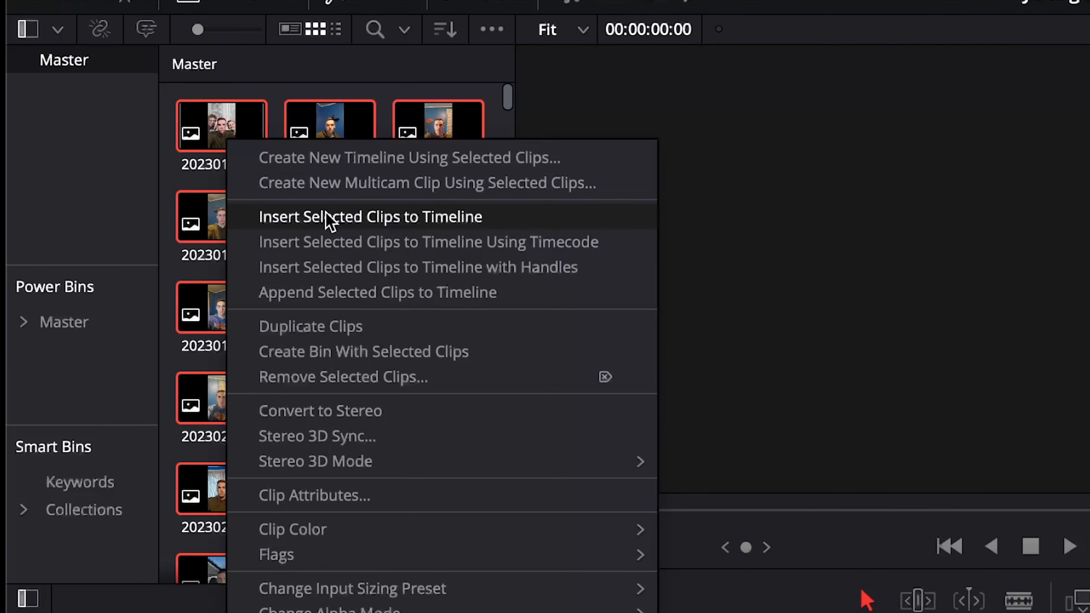
{"action": "left_click", "coordinate": [339, 217]}
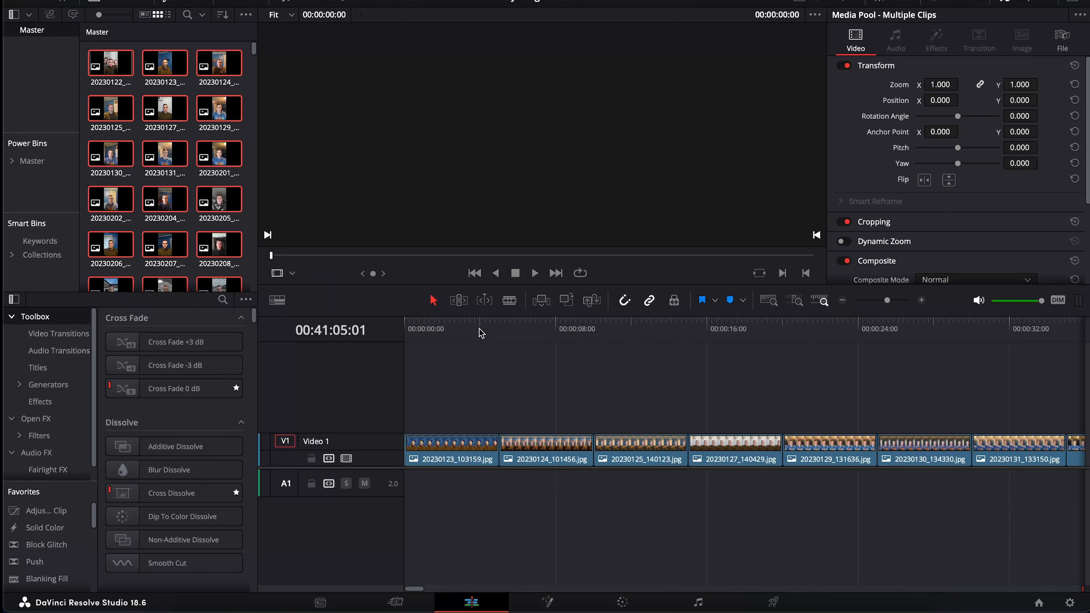
{"action": "left_click_drag", "start_coordinate": [481, 334], "coordinate": [403, 332]}
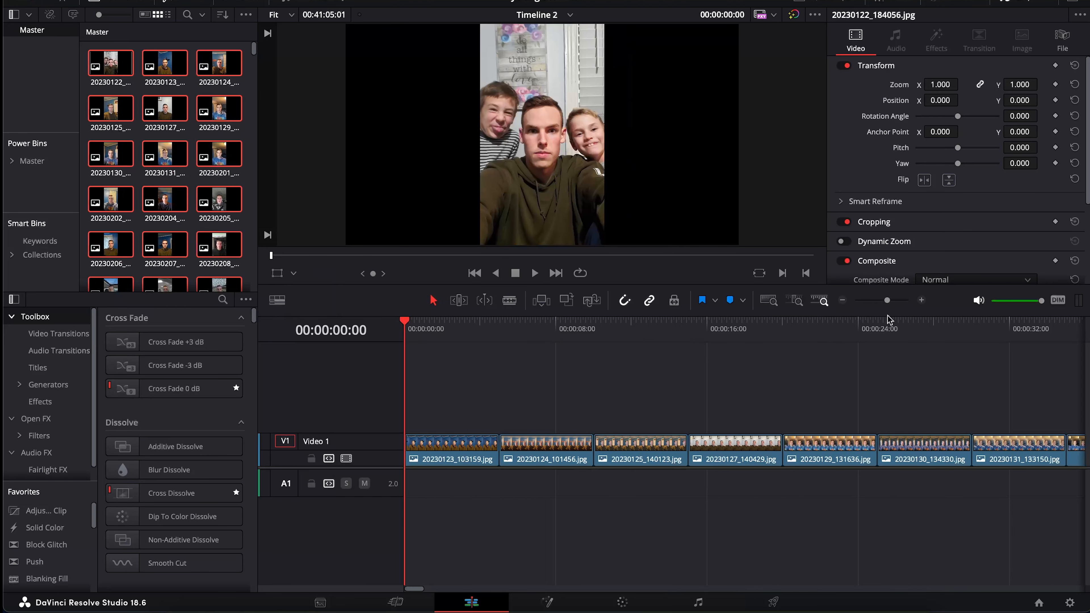
Zoom the timeline out to show the whole photo sequence and start playback
{"action": "left_click", "coordinate": [922, 300]}
{"action": "left_click", "coordinate": [922, 300]}
{"action": "left_click", "coordinate": [922, 300]}
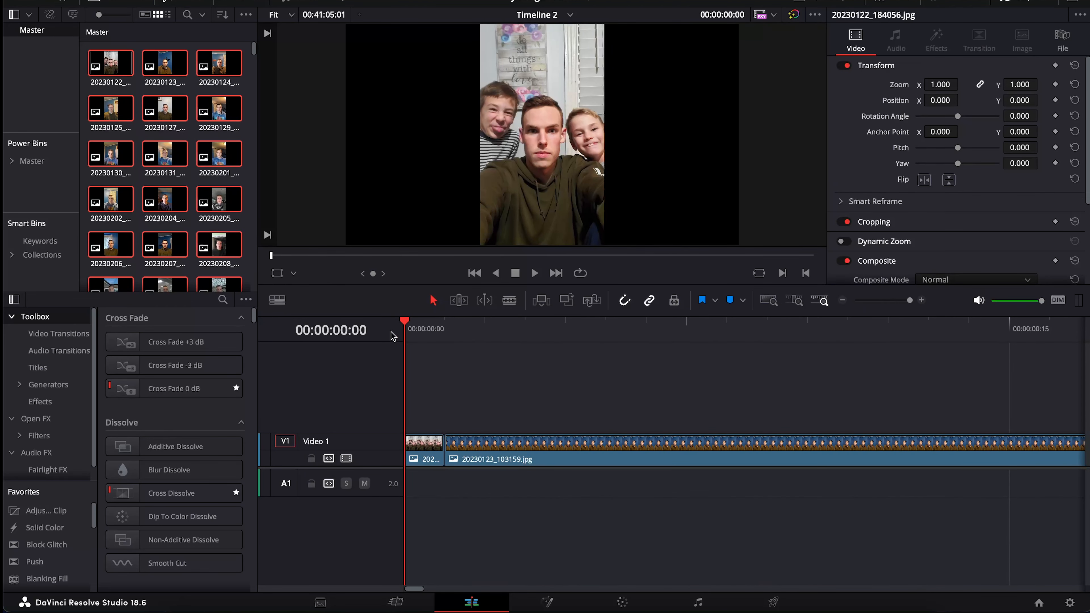
{"action": "left_click", "coordinate": [842, 300]}
{"action": "left_click", "coordinate": [841, 300]}
{"action": "left_click", "coordinate": [842, 300]}
{"action": "left_click", "coordinate": [842, 301]}
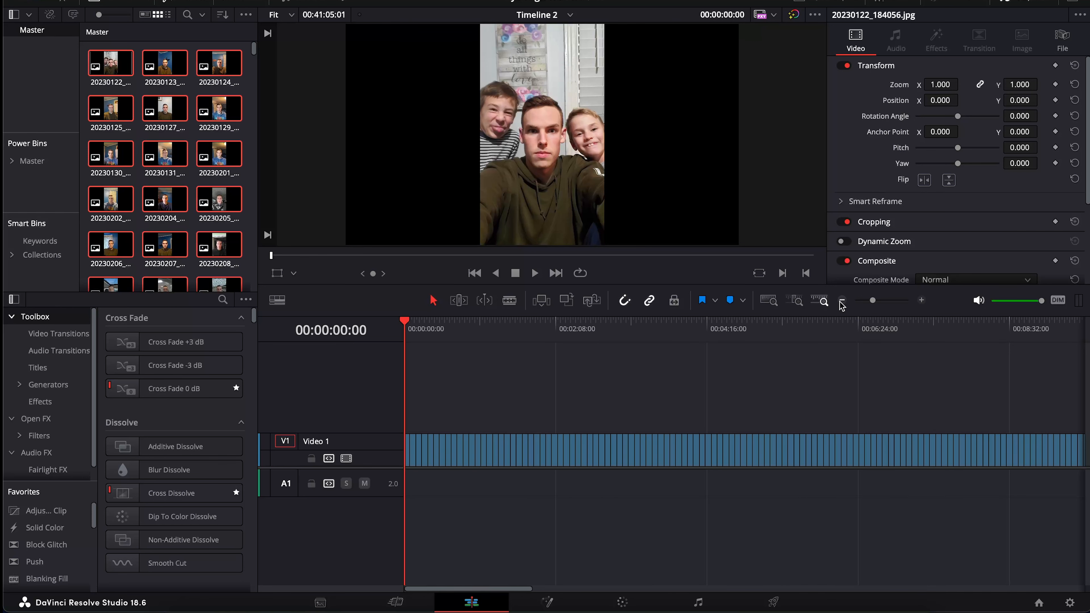
{"action": "left_click", "coordinate": [842, 300]}
{"action": "left_click", "coordinate": [842, 300]}
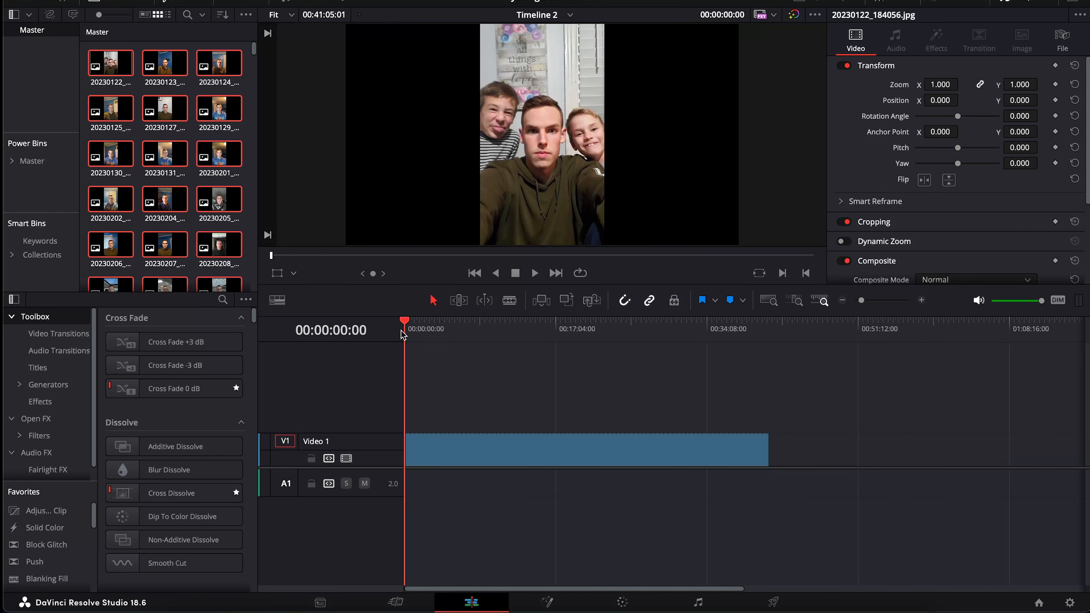
{"action": "key", "text": "space"}
Watch the individual photo clips play at a closer zoom, then stop playback
{"action": "left_click", "coordinate": [921, 300]}
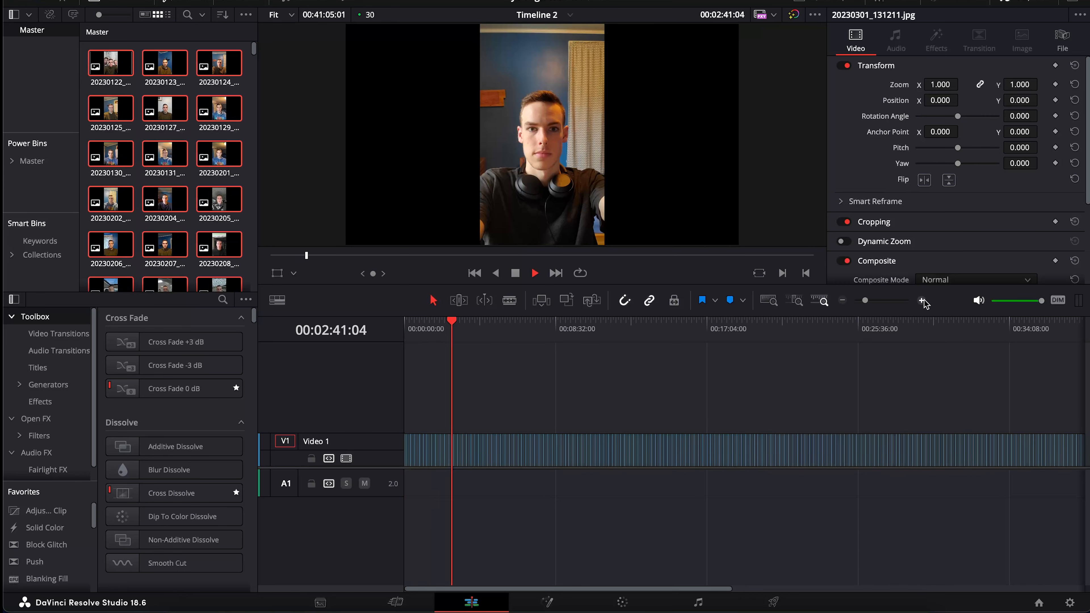
{"action": "left_click", "coordinate": [921, 300]}
{"action": "left_click", "coordinate": [921, 300]}
{"action": "left_click", "coordinate": [921, 300]}
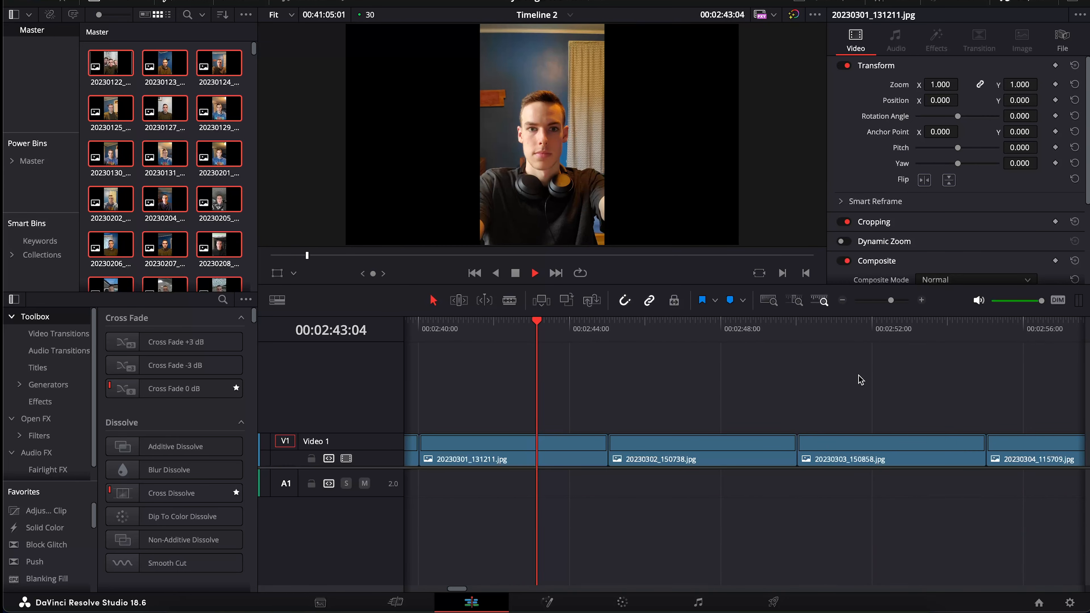
{"action": "left_click", "coordinate": [842, 301]}
{"action": "left_click", "coordinate": [842, 300]}
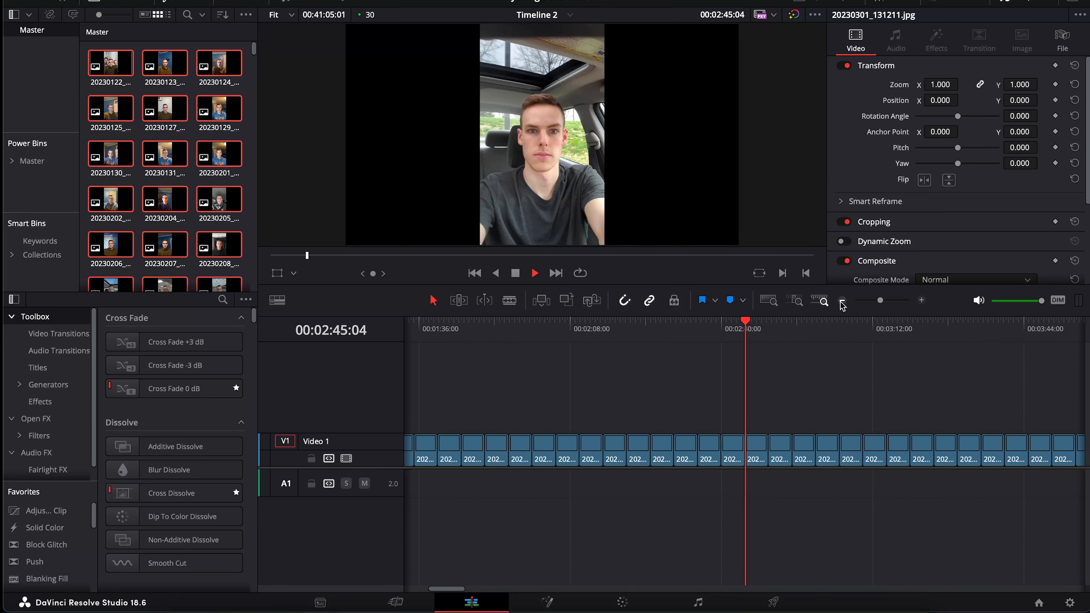
{"action": "left_click", "coordinate": [842, 301]}
{"action": "left_click", "coordinate": [842, 301]}
{"action": "key", "text": "space"}
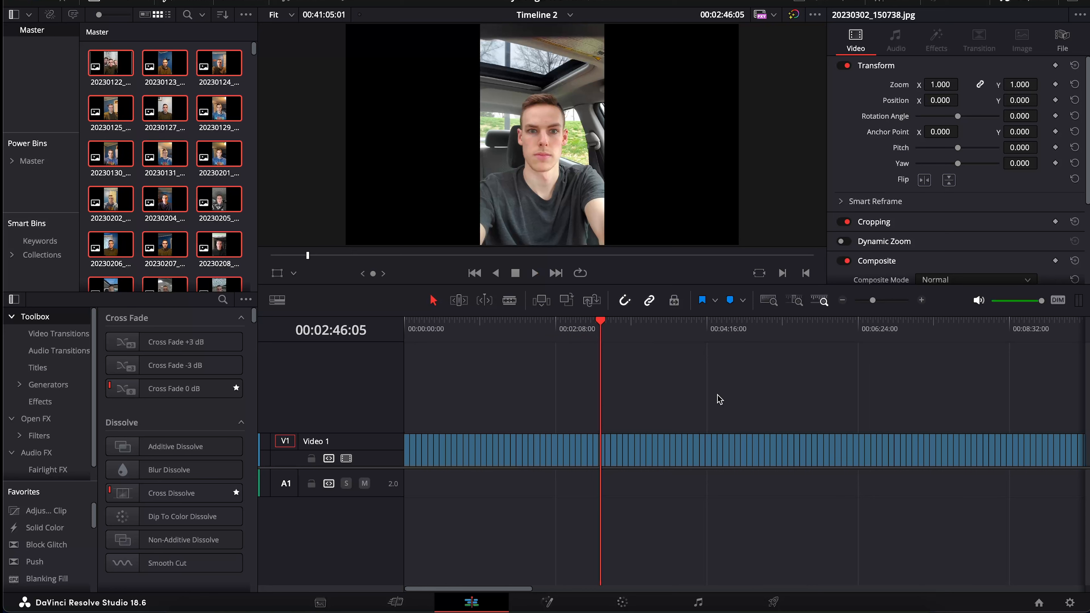
Return to the timeline start and zoom in to the 1-second, frame-level scale
{"action": "key", "text": "Home"}
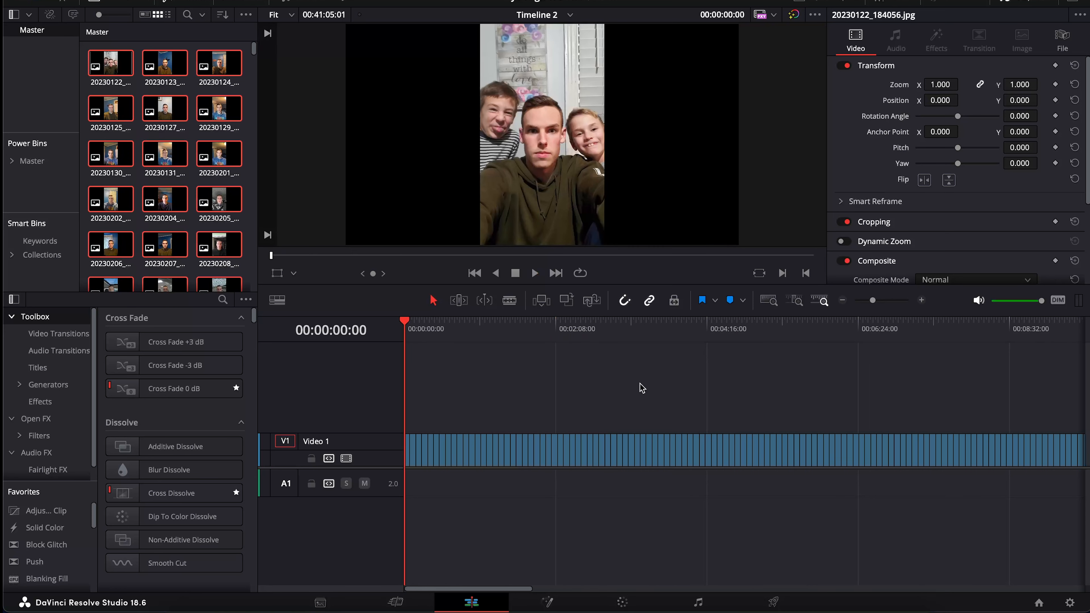
{"action": "left_click", "coordinate": [922, 301]}
{"action": "left_click", "coordinate": [921, 301]}
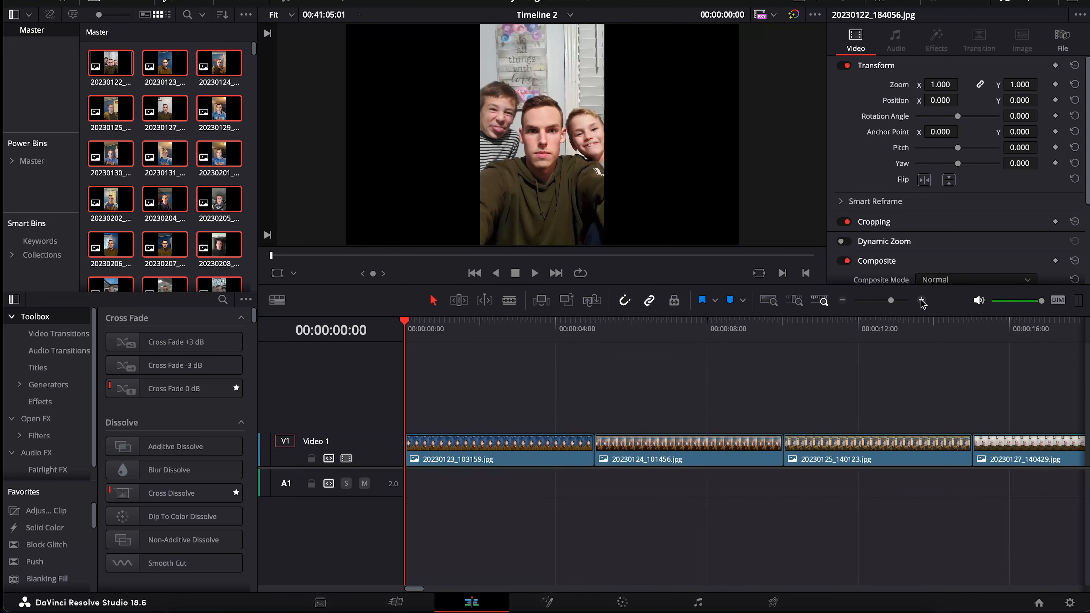
{"action": "left_click", "coordinate": [922, 301]}
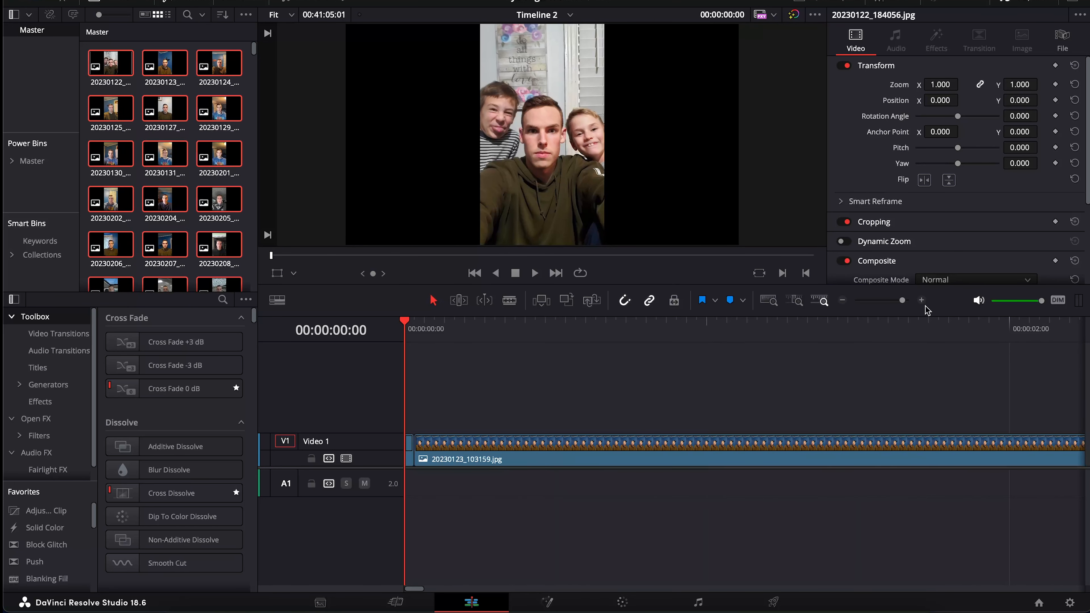
{"action": "left_click", "coordinate": [922, 301]}
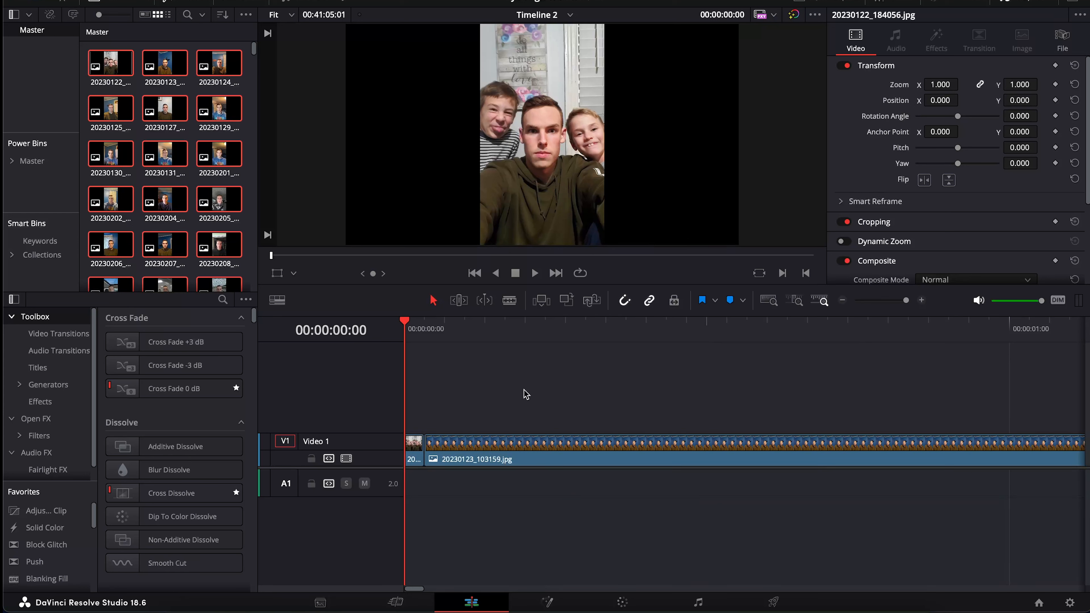
Ripple-trim the 20230123 photo so it ends one frame in
{"action": "key", "text": "Right"}
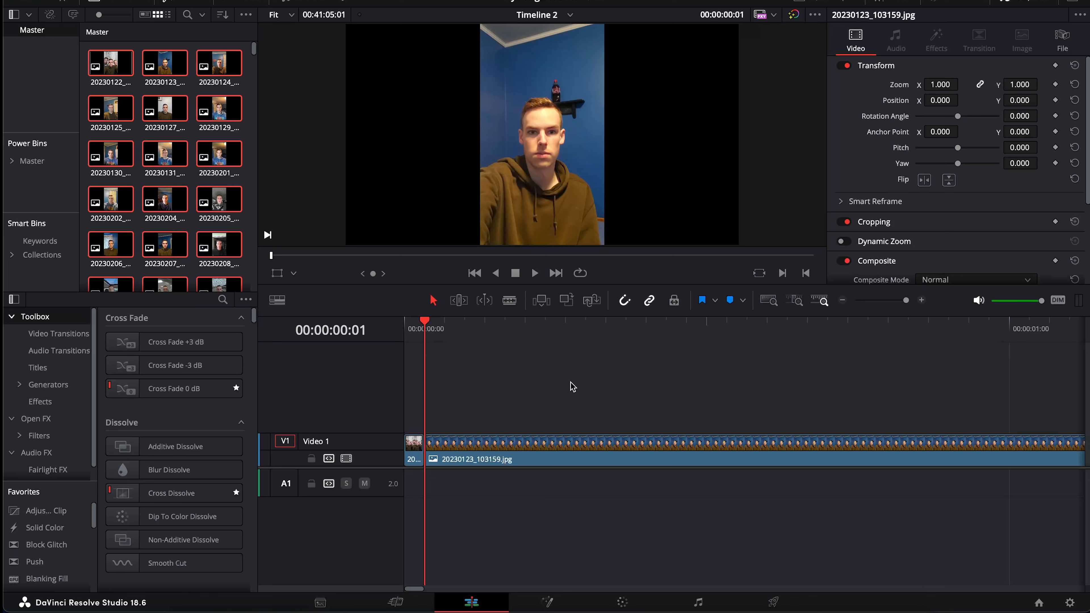
{"action": "key", "text": "Right"}
{"action": "key", "text": "ctrl+shift+bracketright"}
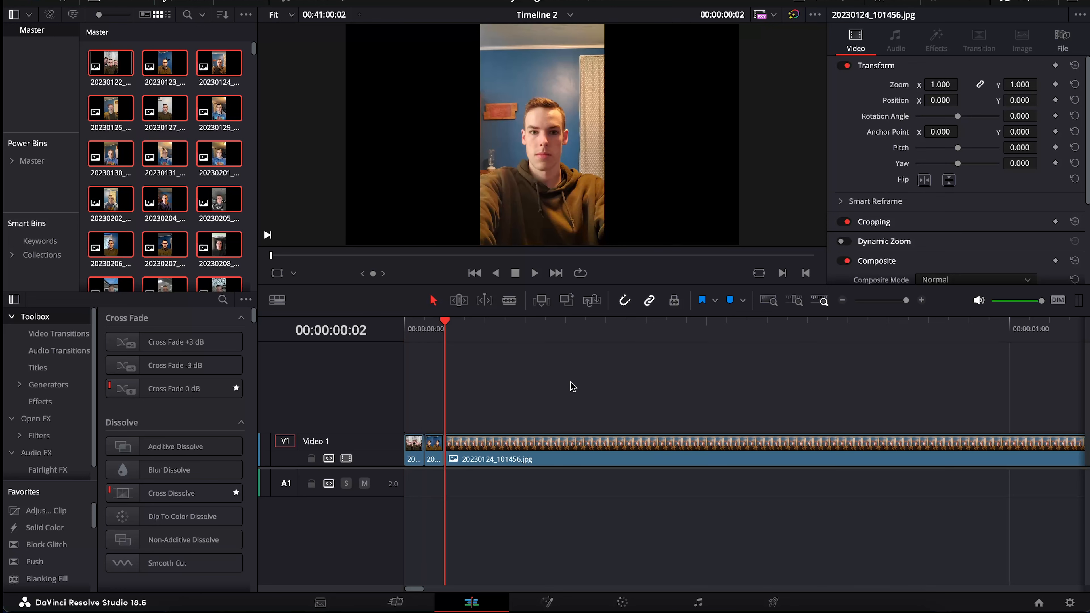
{"action": "left_click", "coordinate": [841, 302]}
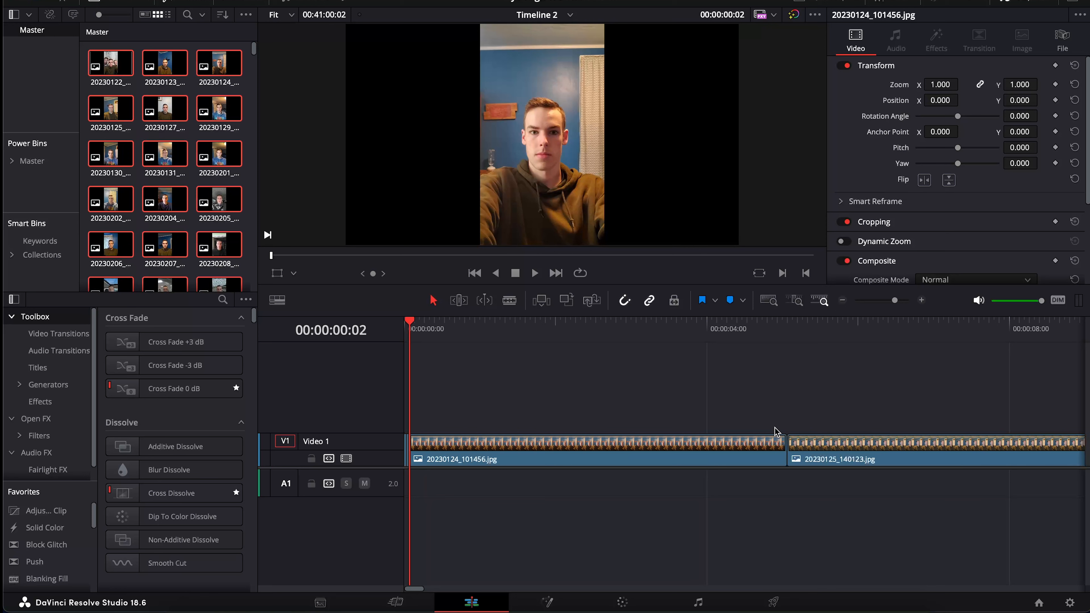
Shorten 20230124_101456.jpg to a single frame and delete the resulting gap
{"action": "key", "text": "Right"}
{"action": "left_click_drag", "start_coordinate": [779, 444], "coordinate": [411, 445]}
{"action": "left_click", "coordinate": [449, 454]}
{"action": "key", "text": "Delete"}
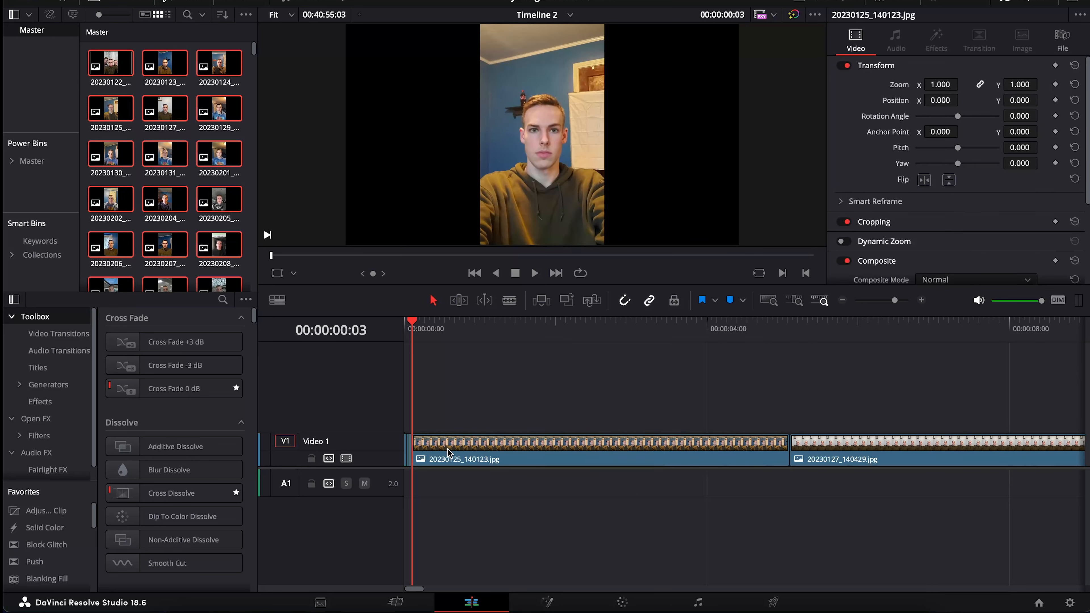
Trim the 20230125, 20230127, 20230129 and 20230130 photos to one frame each
{"action": "key", "text": "Right"}
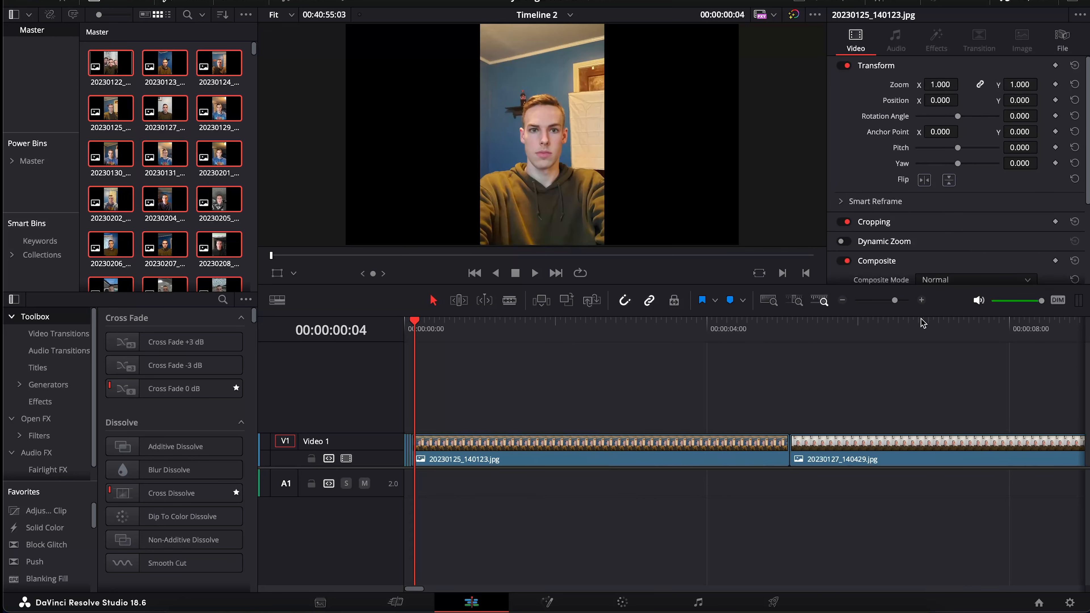
{"action": "key", "text": "Delete"}
{"action": "key", "text": "Right"}
{"action": "key", "text": "Delete"}
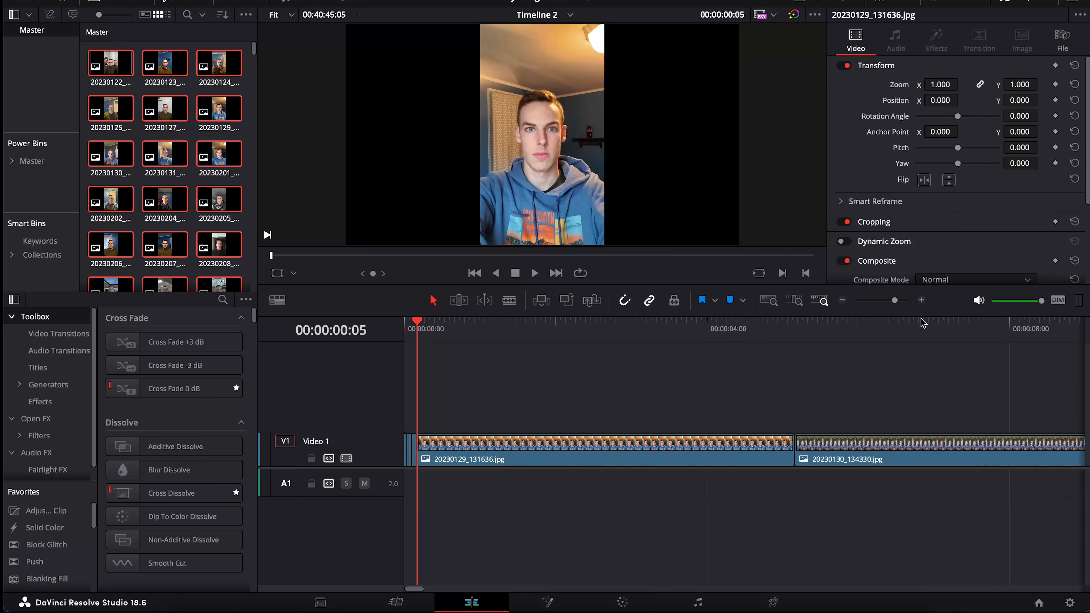
{"action": "key", "text": "Right"}
{"action": "key", "text": "Delete"}
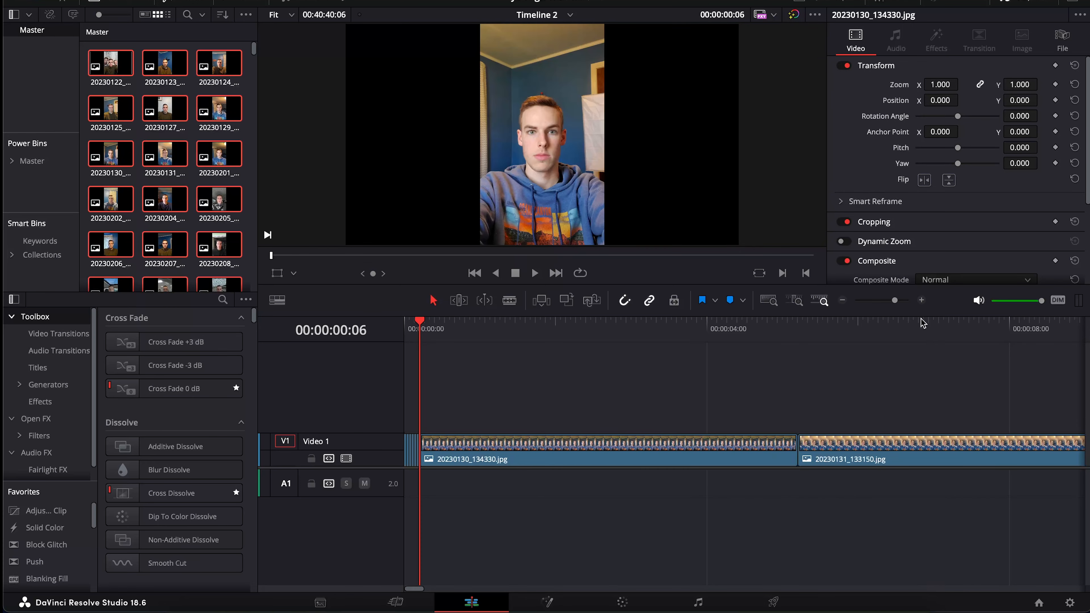
{"action": "key", "text": "Right"}
{"action": "key", "text": "Delete"}
{"action": "key", "text": "Right"}
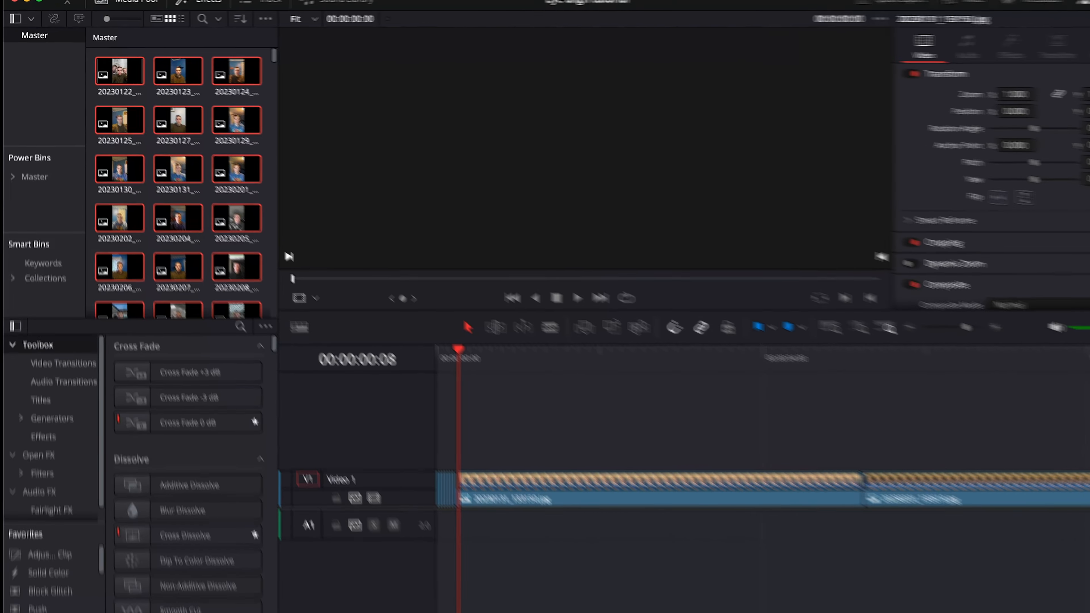
{"action": "left_click", "coordinate": [111, 3]}
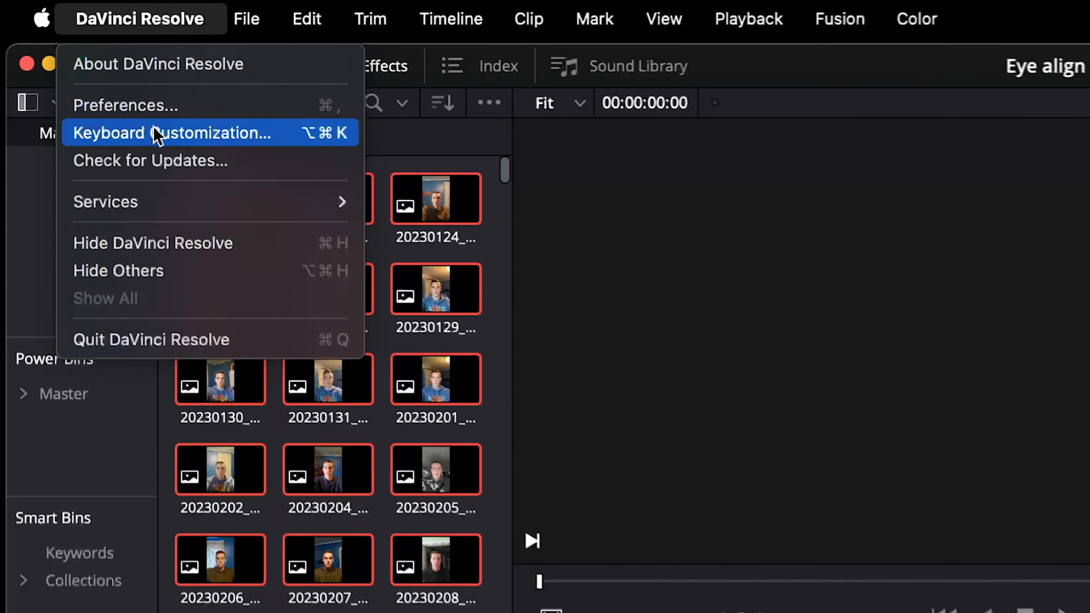
In Keyboard Customization, search 'end to p' and view Trim > Ripple > End to Playhead (W)
{"action": "left_click", "coordinate": [138, 31]}
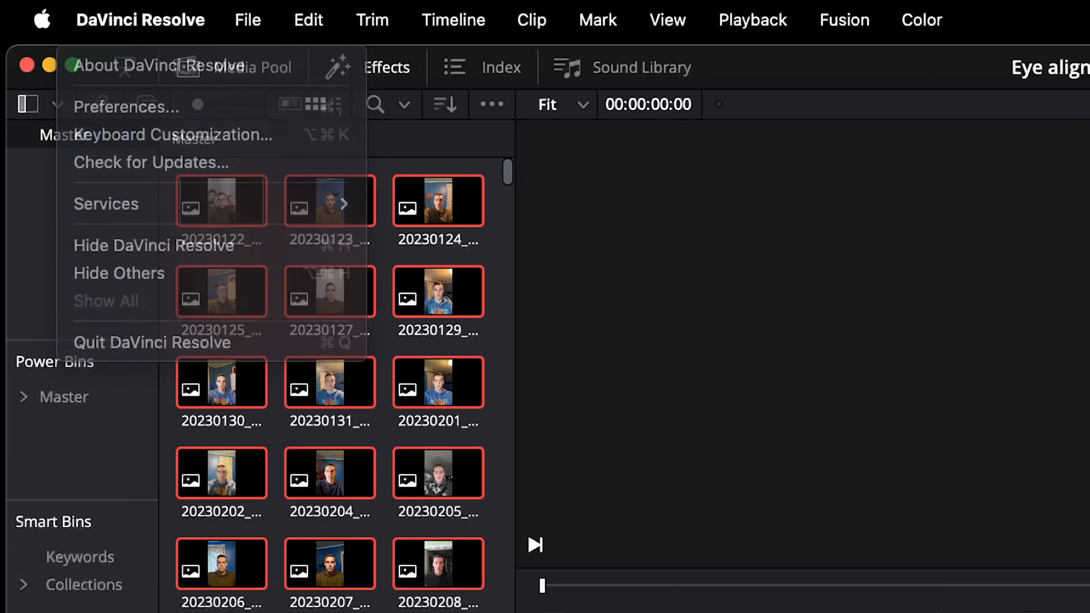
{"action": "left_click", "coordinate": [136, 28]}
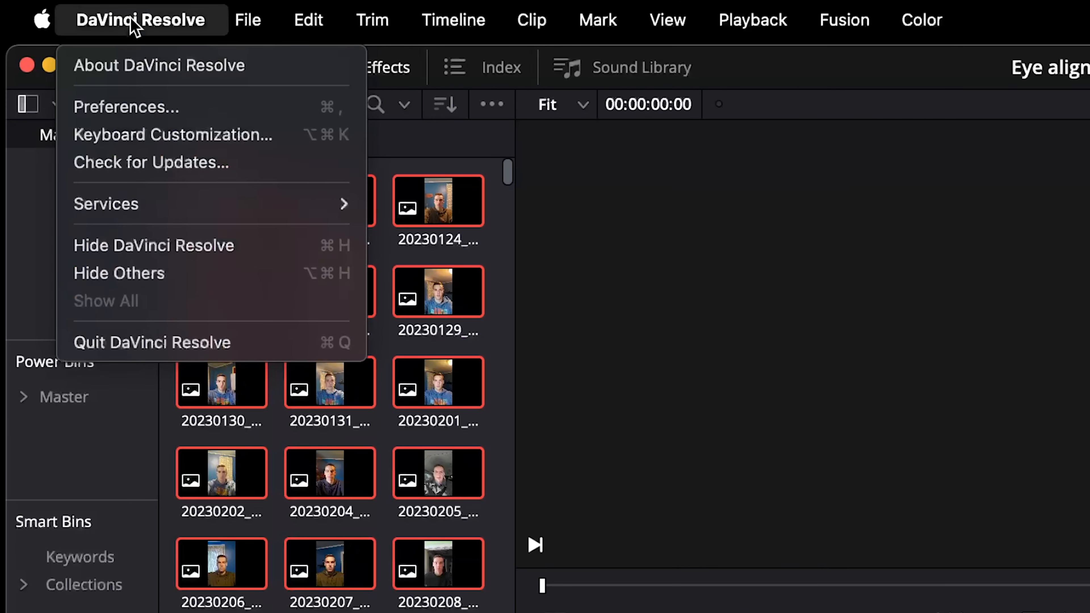
{"action": "left_click", "coordinate": [136, 142]}
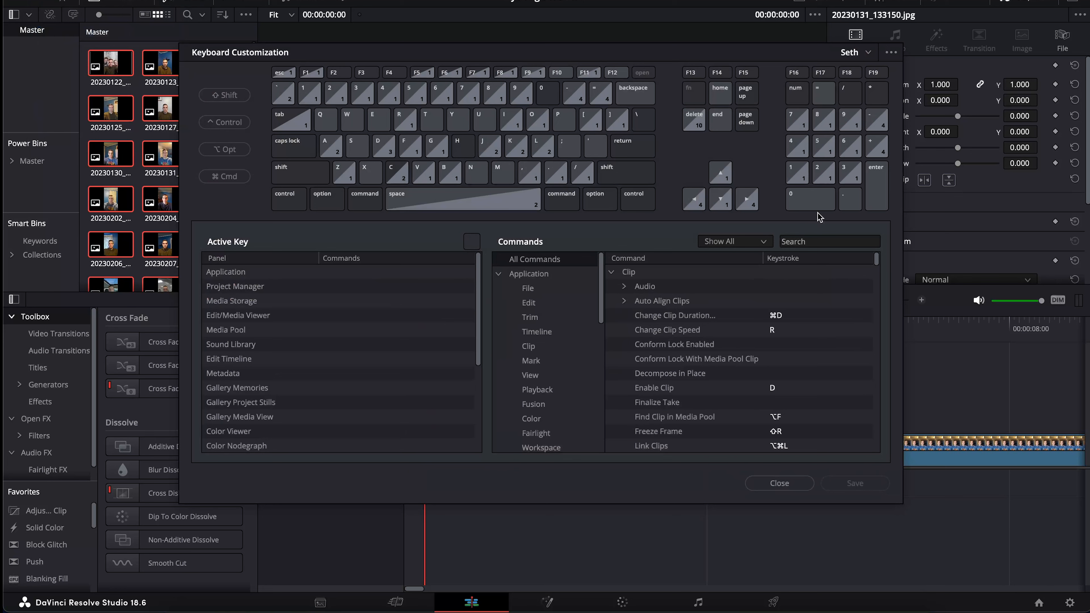
{"action": "left_click", "coordinate": [803, 241]}
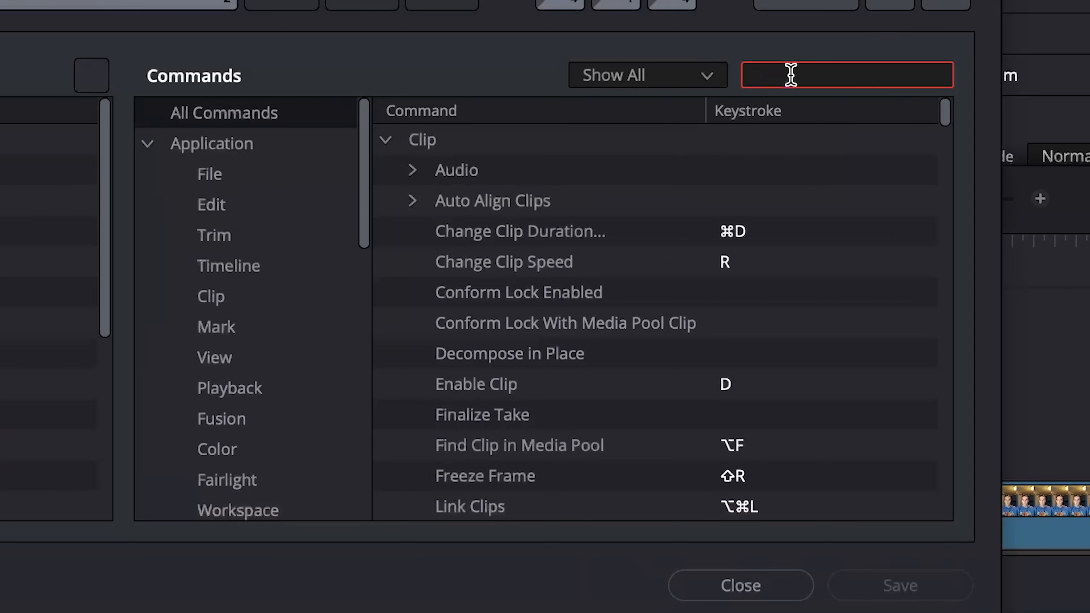
{"action": "type", "text": "end to pla"}
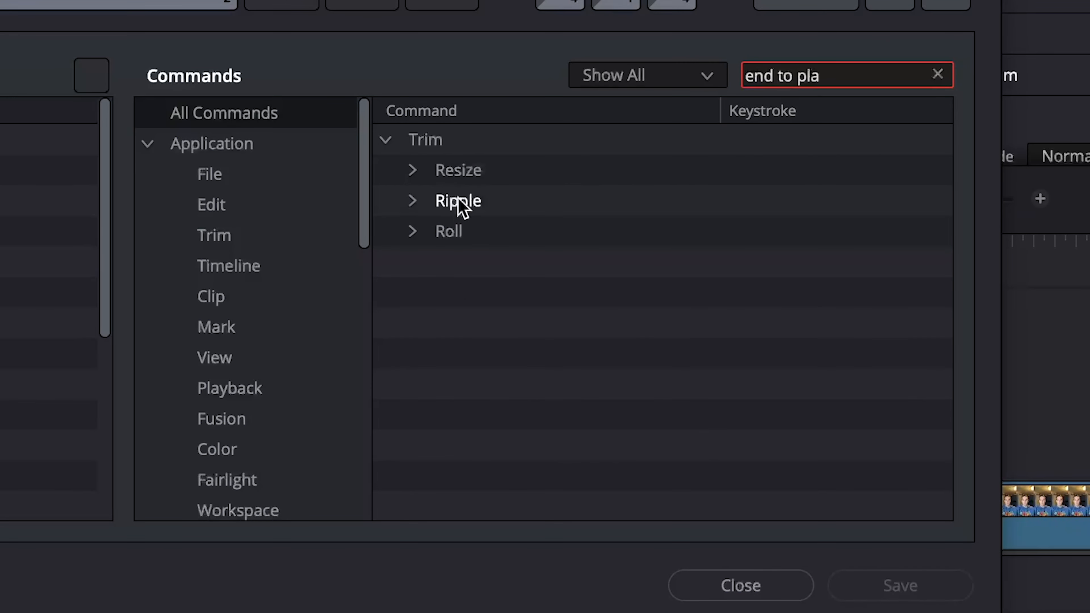
{"action": "left_click", "coordinate": [419, 202]}
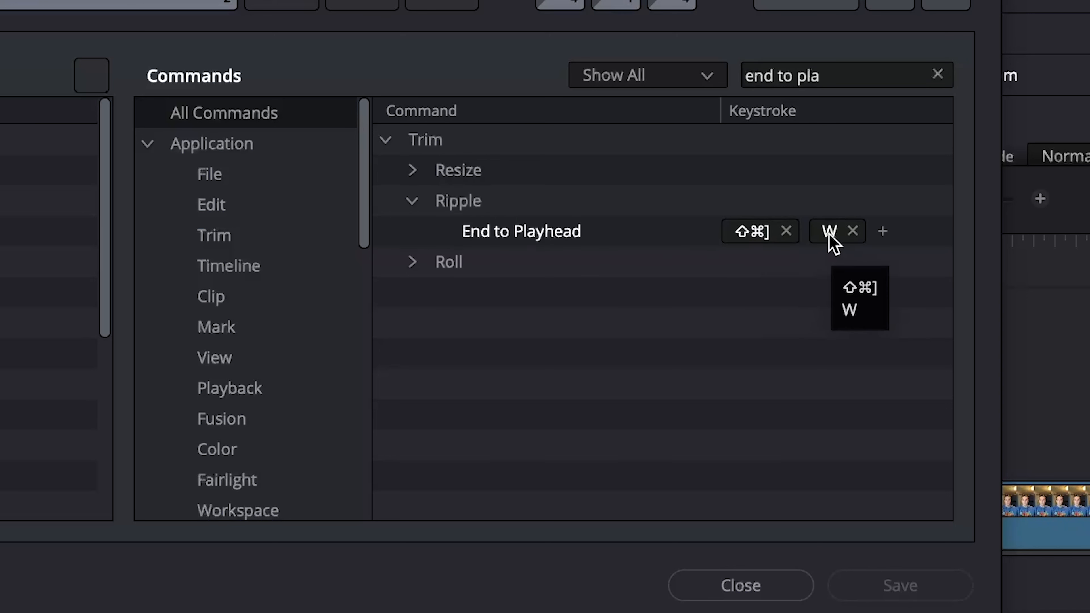
{"action": "left_click", "coordinate": [775, 77]}
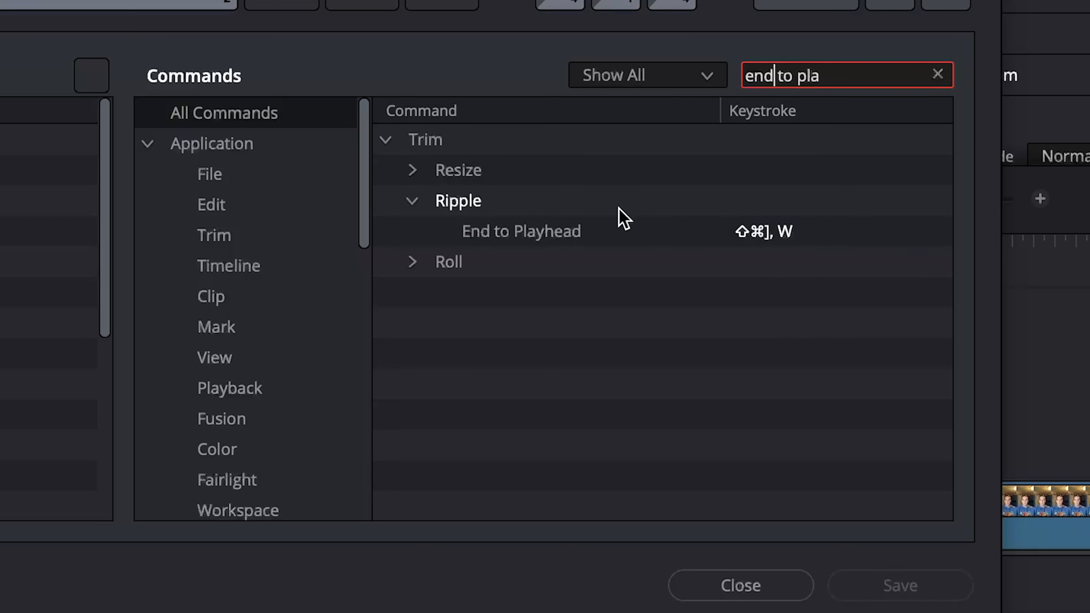
{"action": "left_click", "coordinate": [555, 233]}
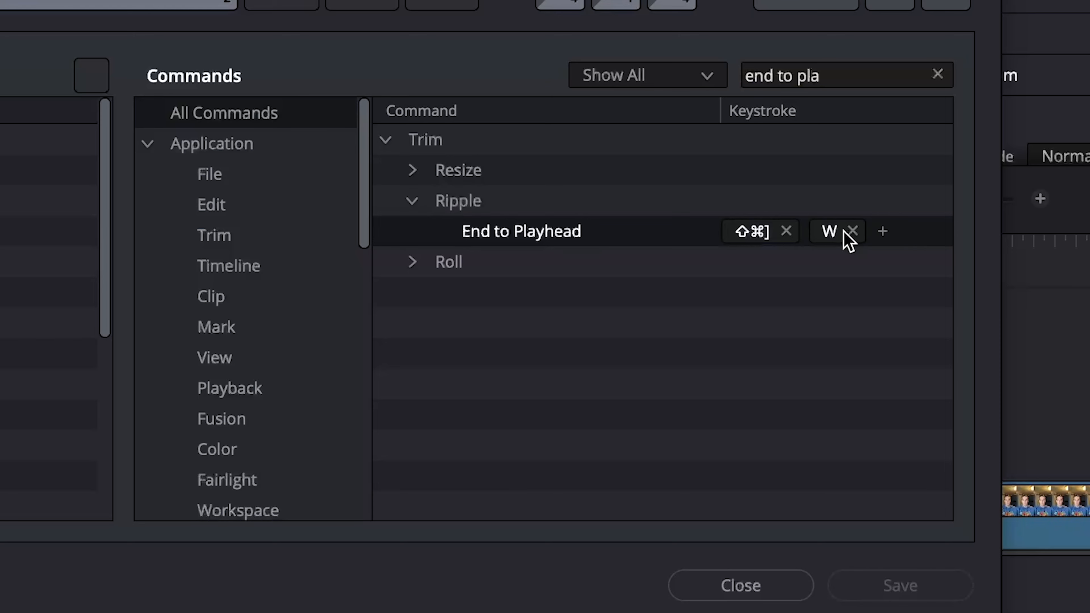
{"action": "left_click", "coordinate": [771, 78]}
Search 'start to playhead', check Ripple Start to Playhead's Q shortcut, then close the dialog
{"action": "key", "text": "BackSpace"}
{"action": "key", "text": "BackSpace"}
{"action": "key", "text": "BackSpace"}
{"action": "key", "text": "BackSpace"}
{"action": "key", "text": "BackSpace"}
{"action": "key", "text": "BackSpace"}
{"action": "key", "text": "BackSpace"}
{"action": "key", "text": "BackSpace"}
{"action": "key", "text": "BackSpace"}
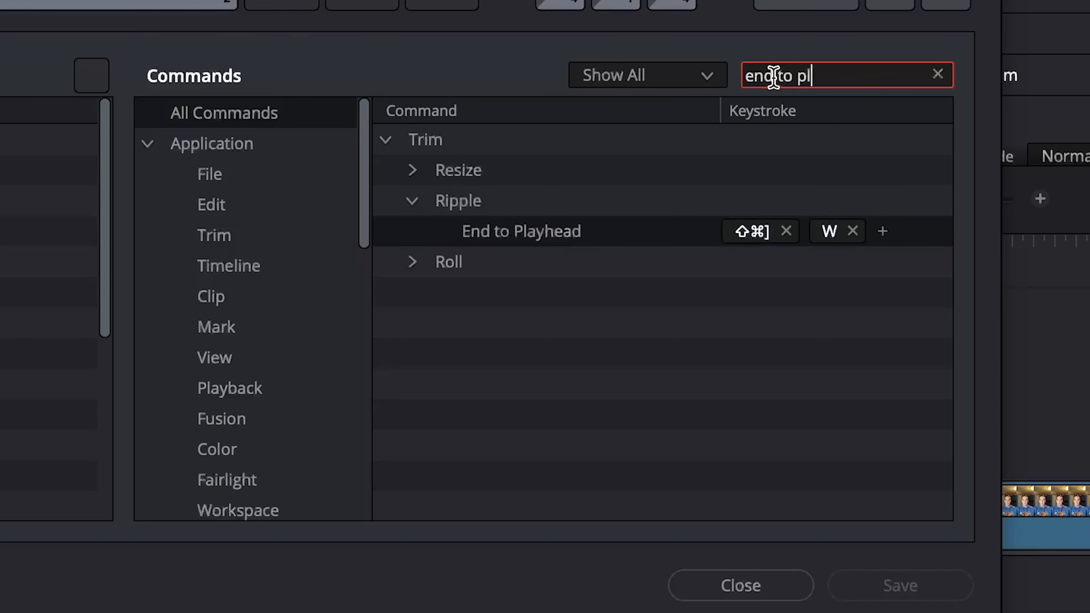
{"action": "key", "text": "BackSpace"}
{"action": "type", "text": "st"}
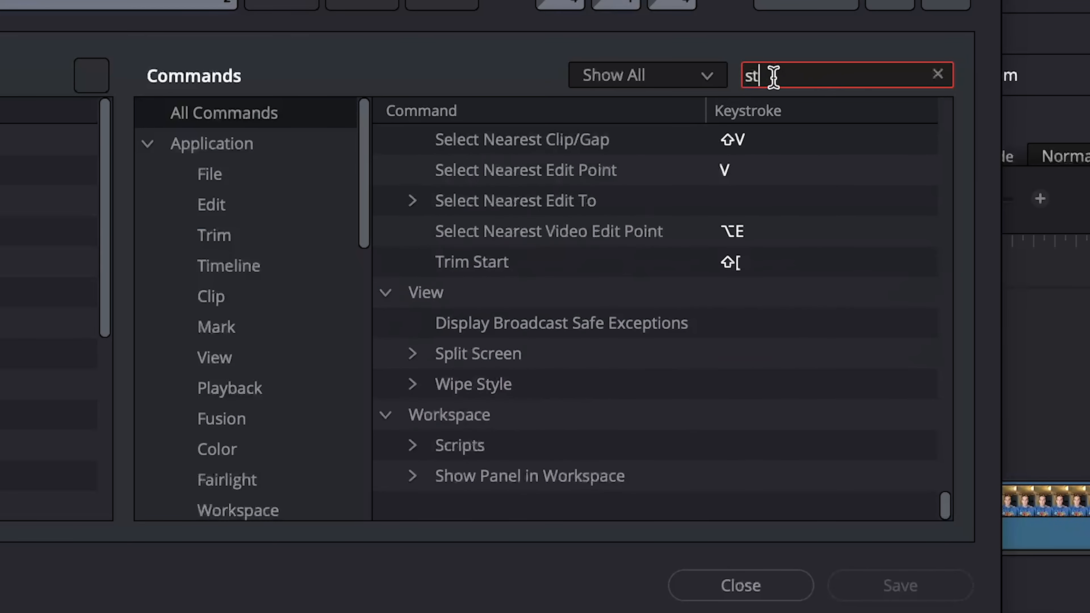
{"action": "type", "text": "art to"}
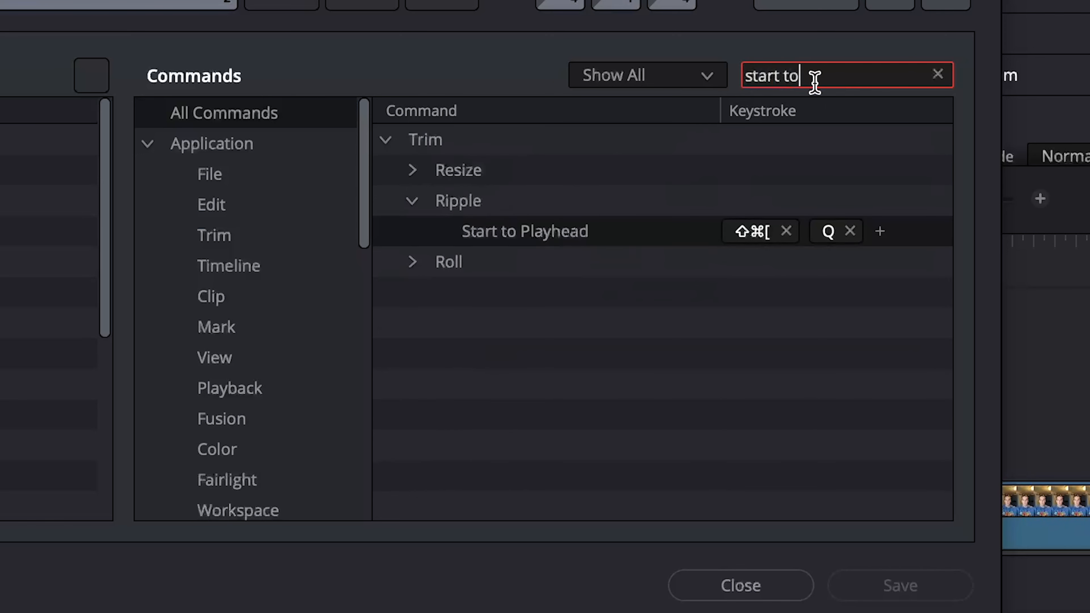
{"action": "type", "text": " playhead"}
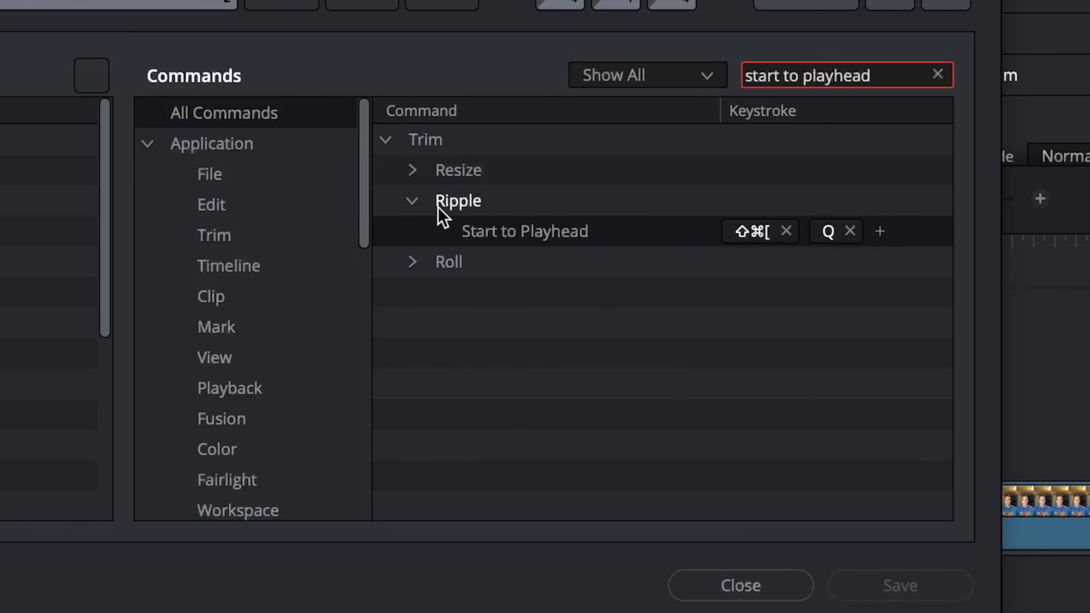
{"action": "left_click", "coordinate": [413, 201]}
{"action": "left_click", "coordinate": [412, 201]}
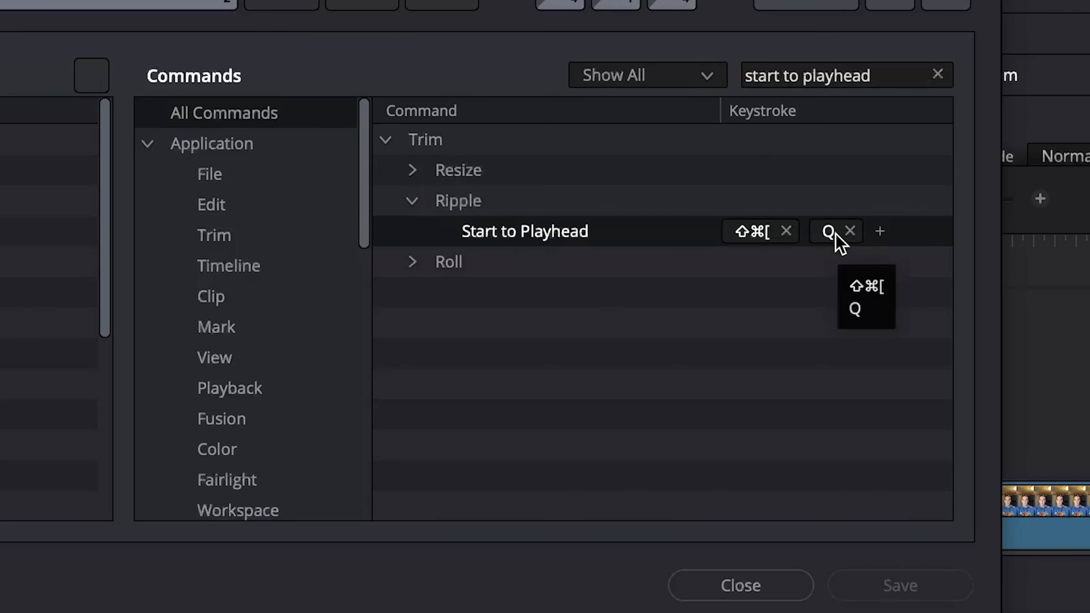
{"action": "left_click", "coordinate": [766, 575]}
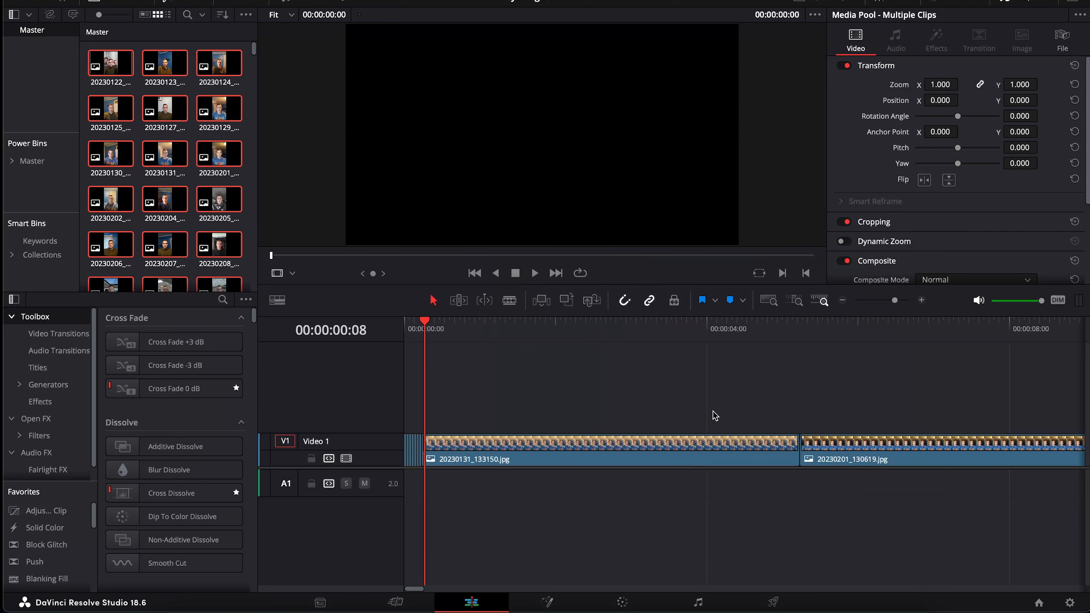
Ripple-trim at the 20230201 boundary and ripple-delete the 20230201_130619 clip
{"action": "left_click", "coordinate": [683, 386]}
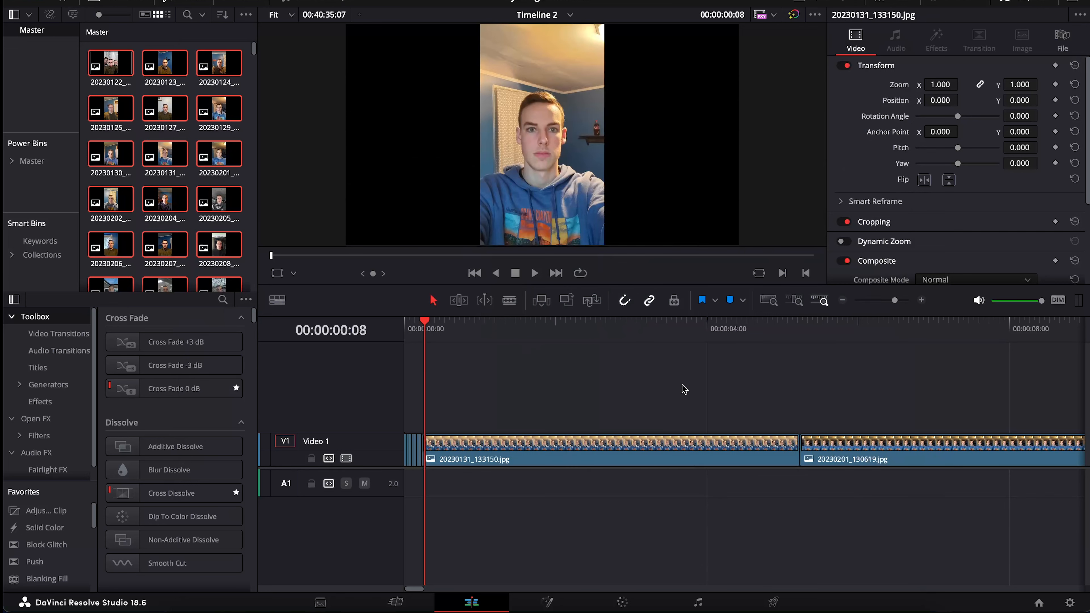
{"action": "left_click", "coordinate": [800, 332]}
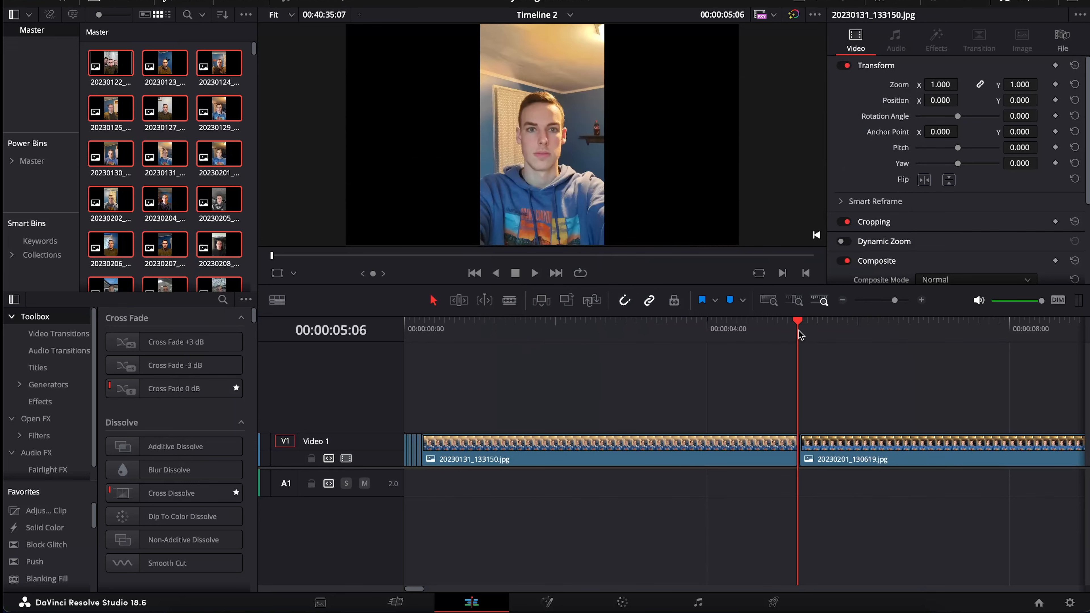
{"action": "key", "text": "ctrl+shift+bracketleft"}
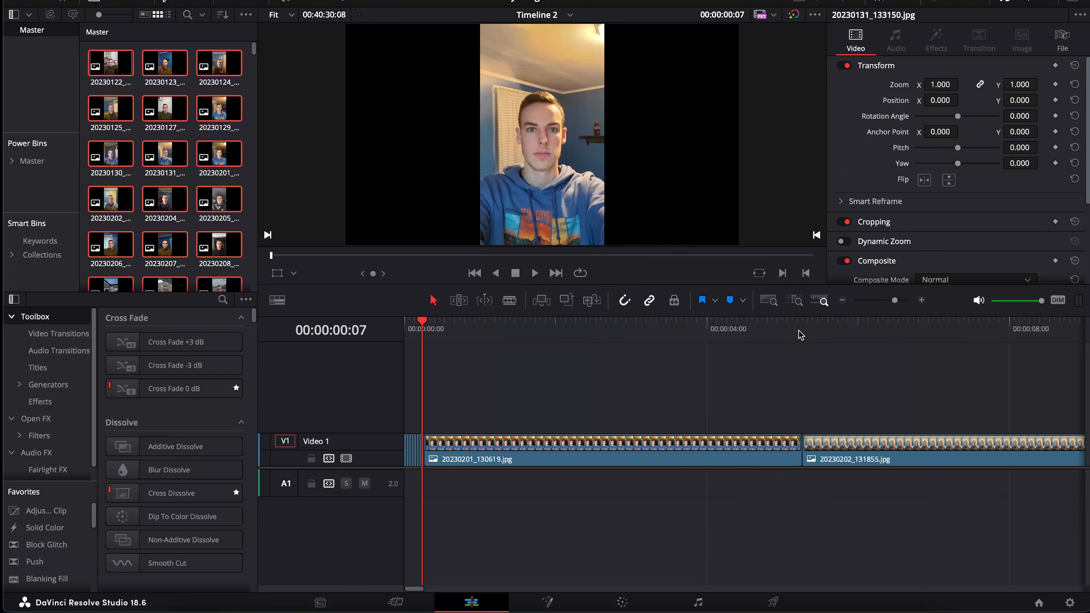
{"action": "key", "text": "Right"}
{"action": "key", "text": "Right"}
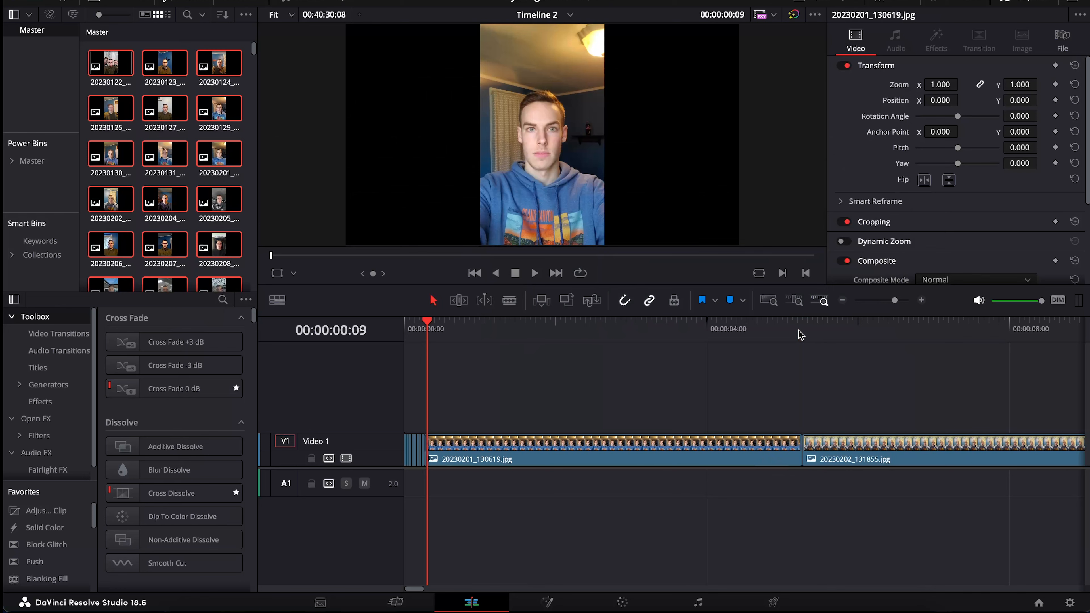
{"action": "key", "text": "shift+v"}
{"action": "key", "text": "Delete"}
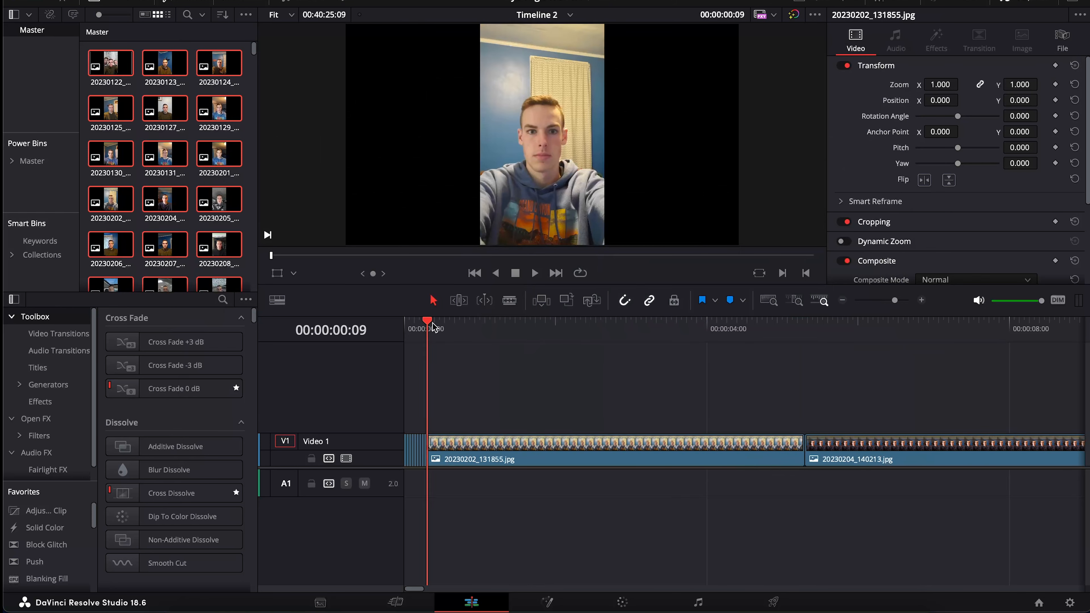
Ripple-trim the 20230202 photo's end to the playhead at 00:00:02:09
{"action": "left_click_drag", "start_coordinate": [433, 327], "coordinate": [589, 328]}
{"action": "left_click", "coordinate": [443, 327]}
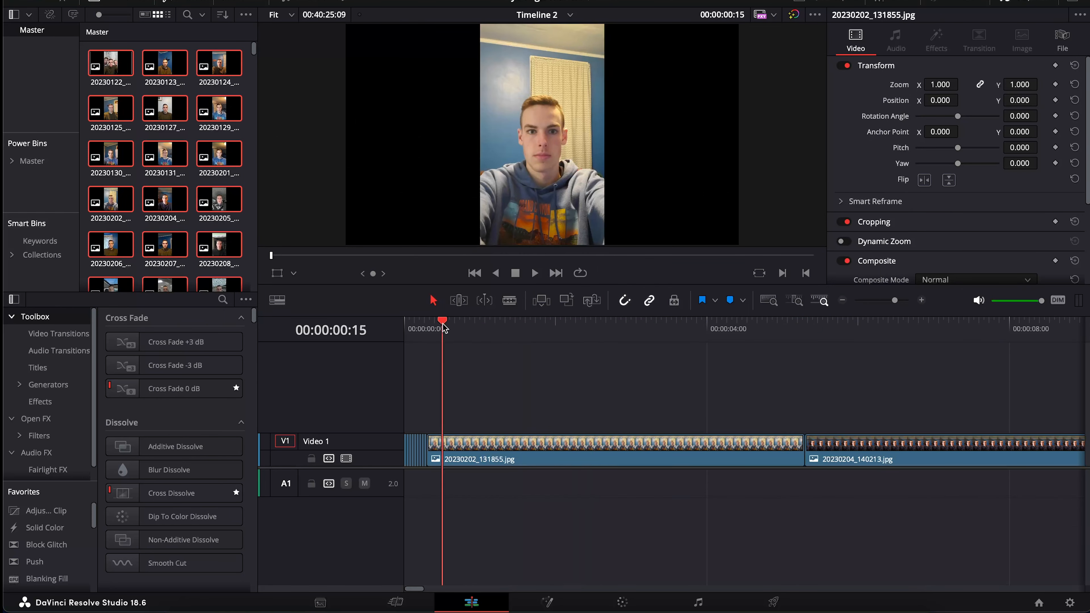
{"action": "left_click_drag", "start_coordinate": [444, 327], "coordinate": [578, 328]}
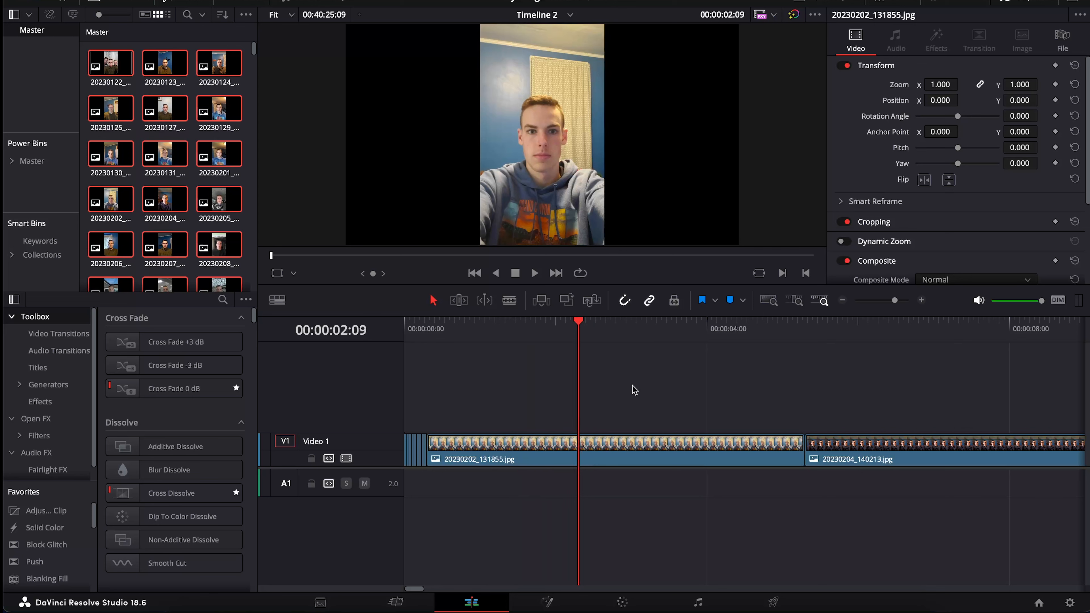
{"action": "key", "text": "ctrl+shift+bracketright"}
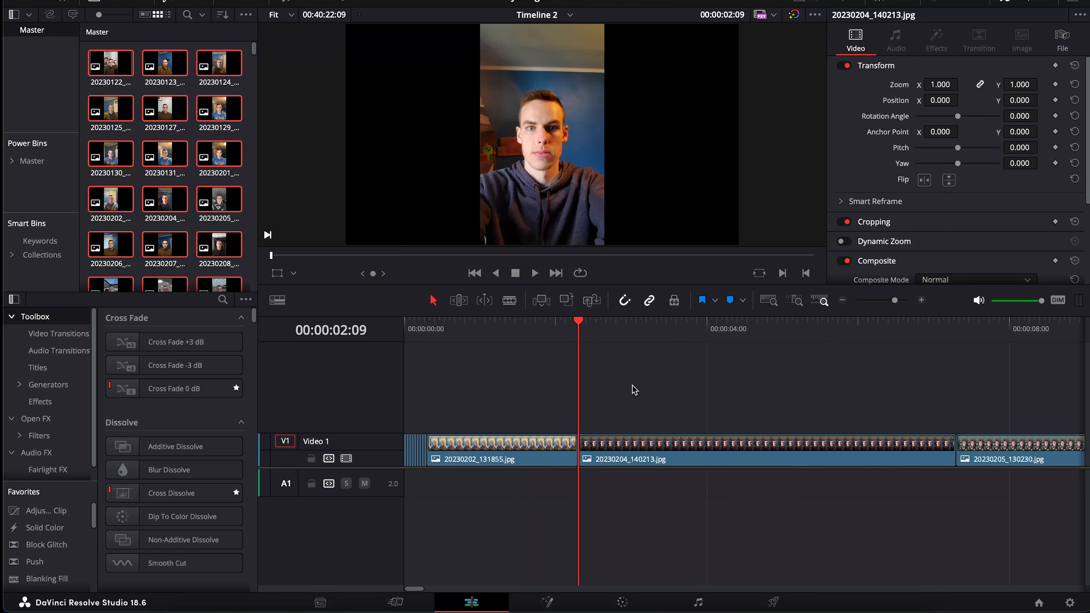
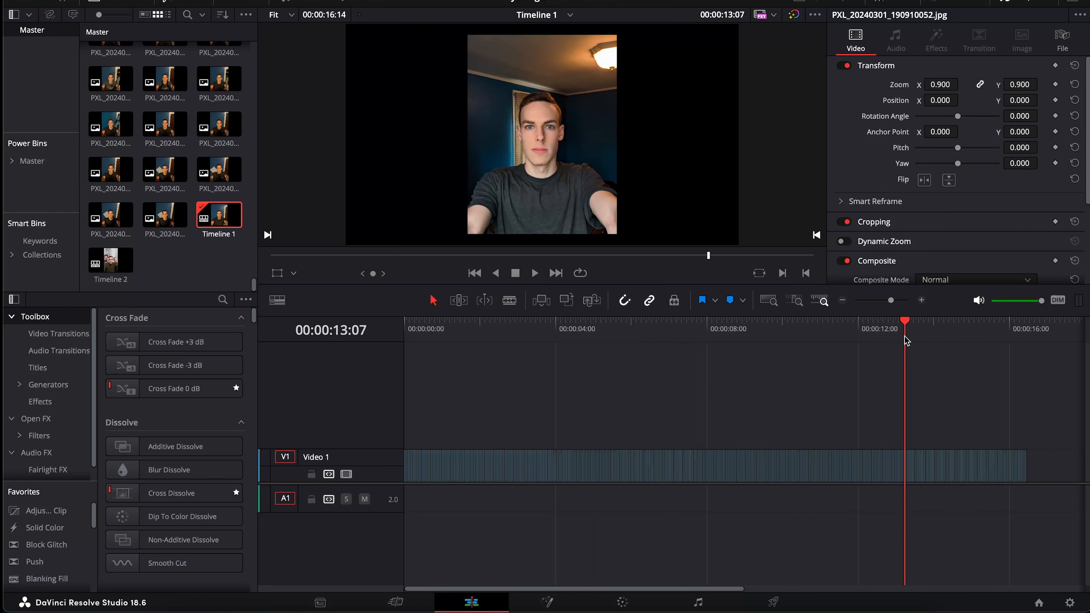
{"action": "scroll", "coordinate": [824, 397], "scroll_direction": "right", "scroll_amount": 5}
{"action": "scroll", "coordinate": [779, 346], "scroll_direction": "left", "scroll_amount": 5}
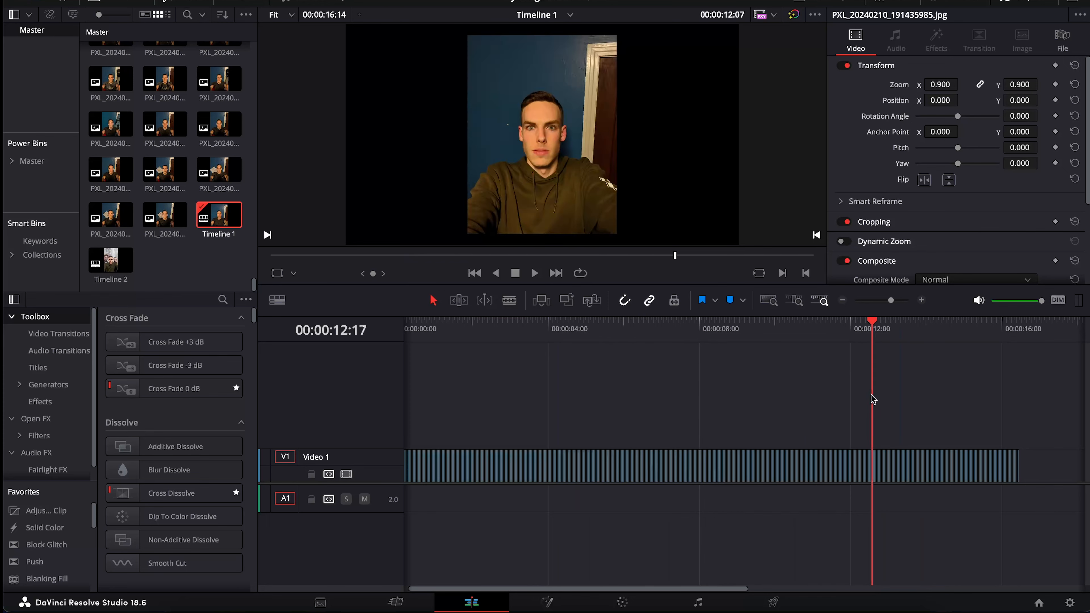
{"action": "scroll", "coordinate": [904, 416], "scroll_direction": "right", "scroll_amount": 3}
{"action": "scroll", "coordinate": [904, 416], "scroll_direction": "left", "scroll_amount": 3}
{"action": "scroll", "coordinate": [904, 415], "scroll_direction": "right", "scroll_amount": 5}
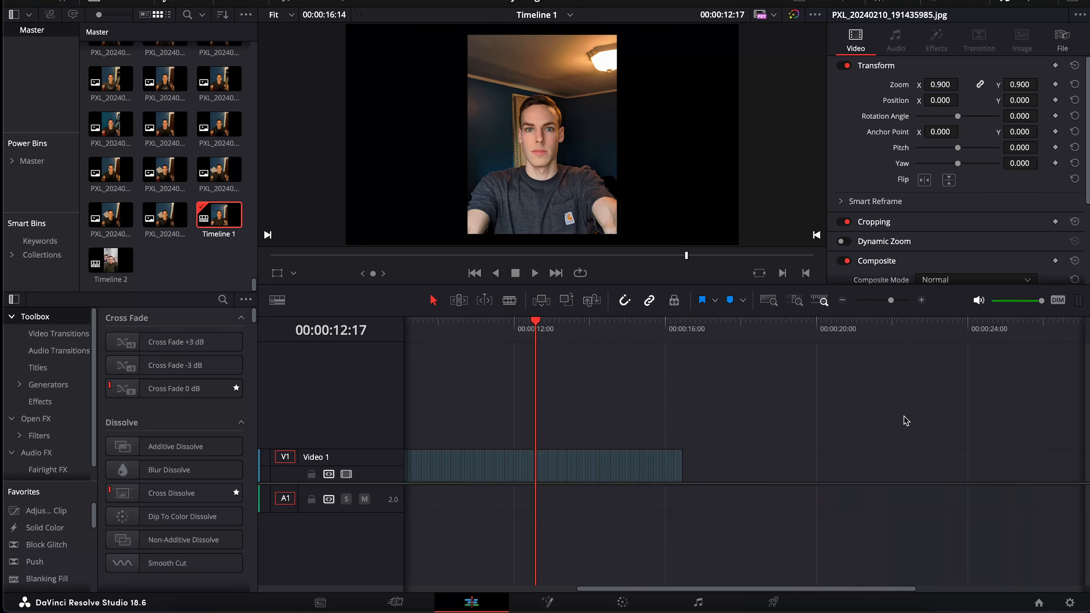
{"action": "scroll", "coordinate": [904, 416], "scroll_direction": "left", "scroll_amount": 5}
{"action": "scroll", "coordinate": [905, 421], "scroll_direction": "right", "scroll_amount": 3}
{"action": "scroll", "coordinate": [905, 421], "scroll_direction": "left", "scroll_amount": 3}
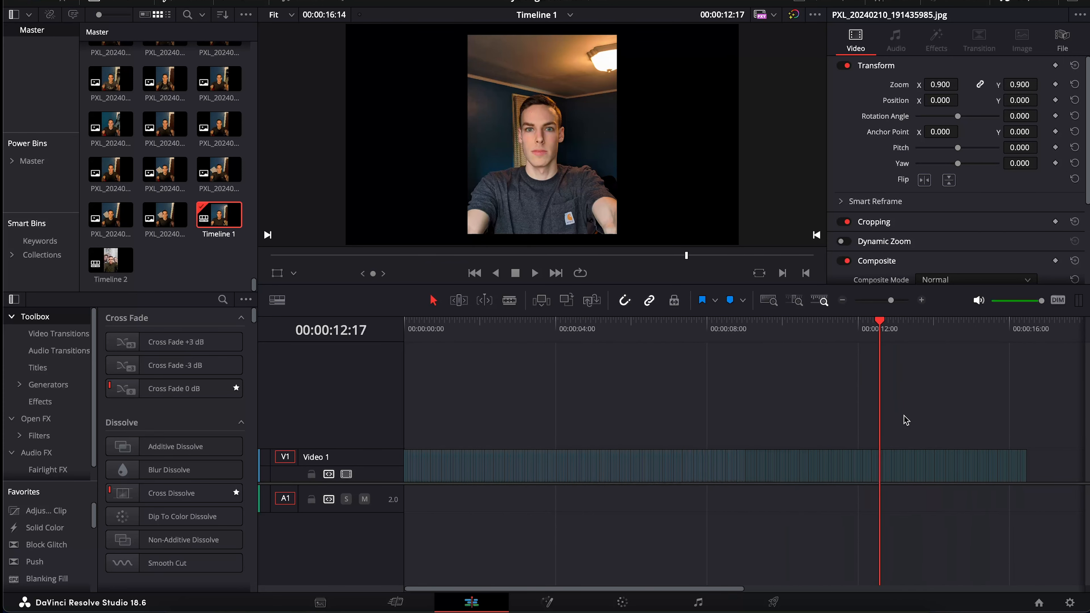
{"action": "left_click_drag", "start_coordinate": [883, 337], "coordinate": [846, 391]}
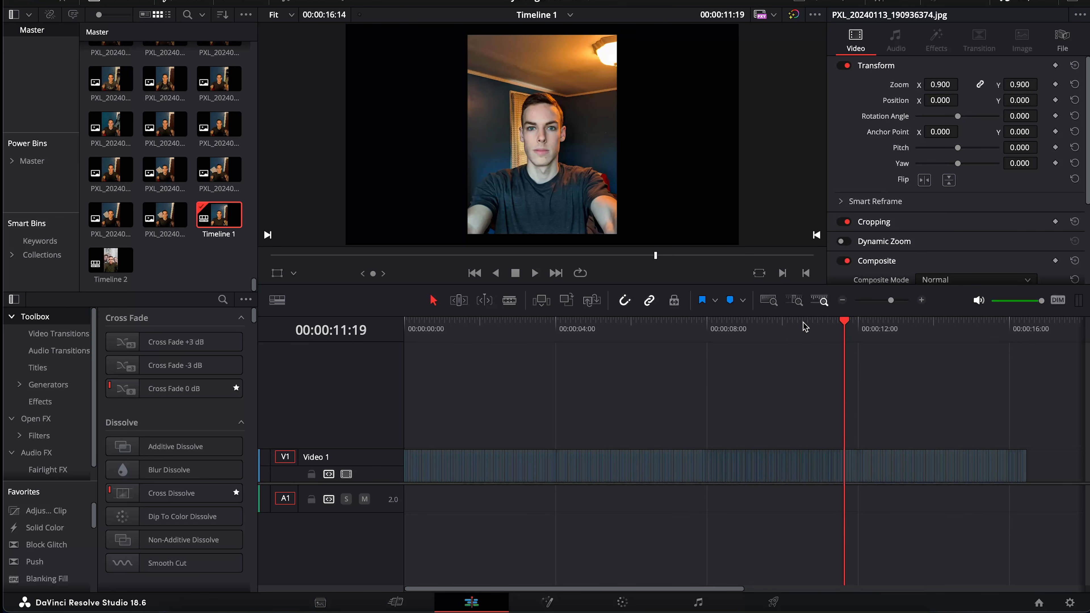
{"action": "mouse_move", "coordinate": [805, 327]}
{"action": "left_mouse_down"}
{"action": "mouse_move", "coordinate": [776, 326]}
{"action": "mouse_move", "coordinate": [787, 326]}
{"action": "left_mouse_up"}
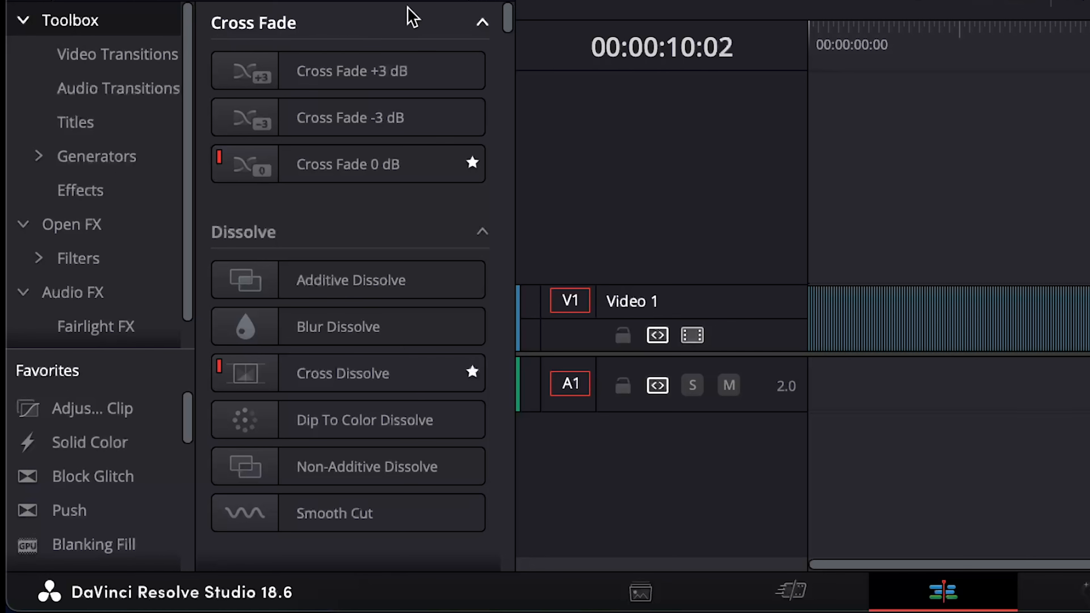
Find Adjustment Clip in Effects and place it on Video 2 at about 10 seconds
{"action": "left_click", "coordinate": [450, 2]}
{"action": "type", "text": "adjus"}
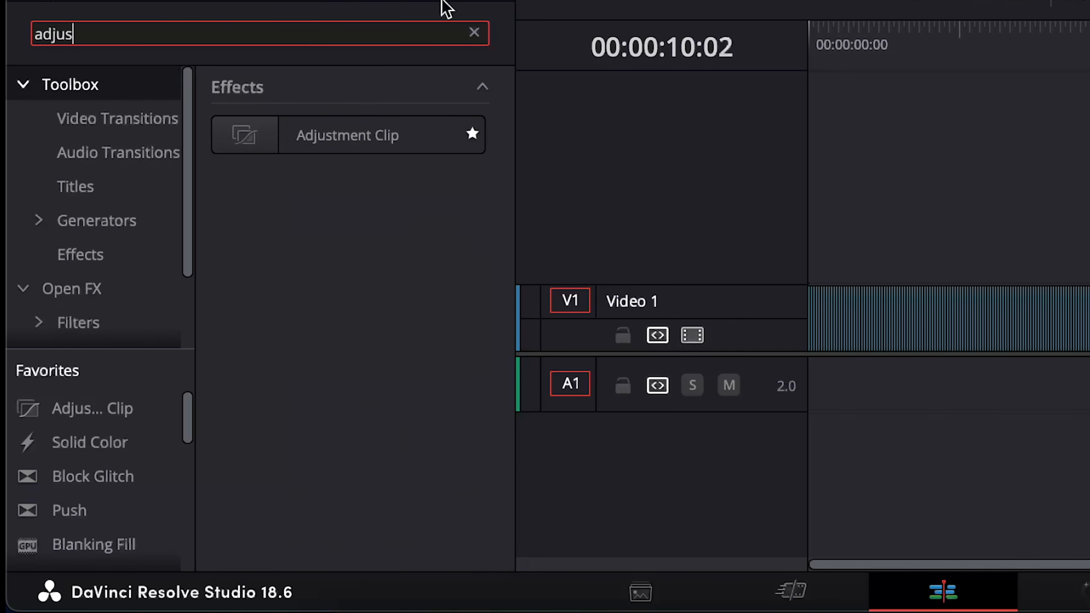
{"action": "left_click", "coordinate": [407, 126]}
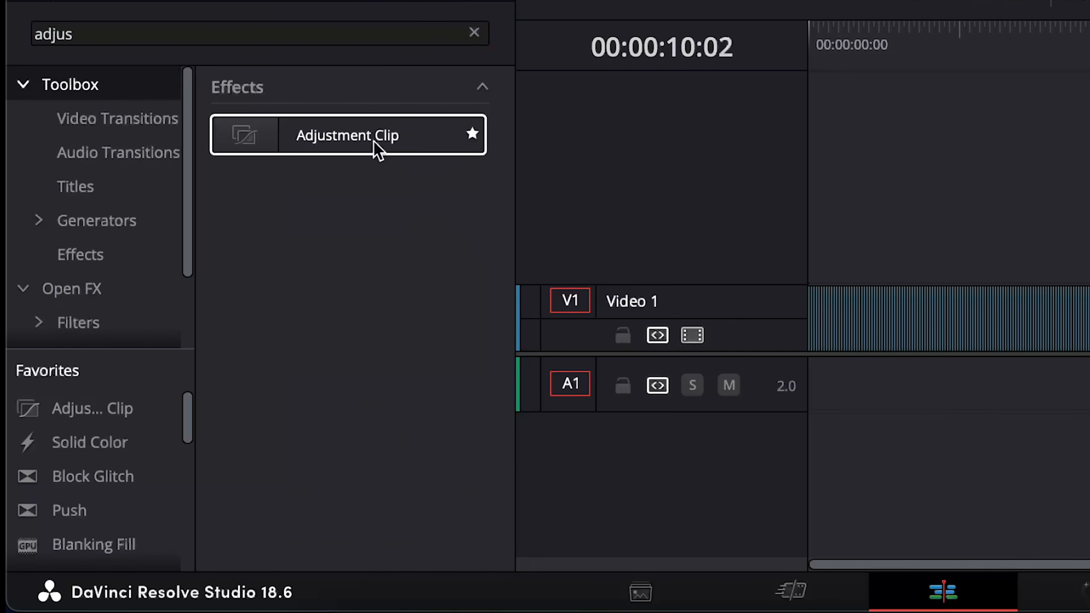
{"action": "left_click_drag", "start_coordinate": [348, 146], "coordinate": [1089, 231]}
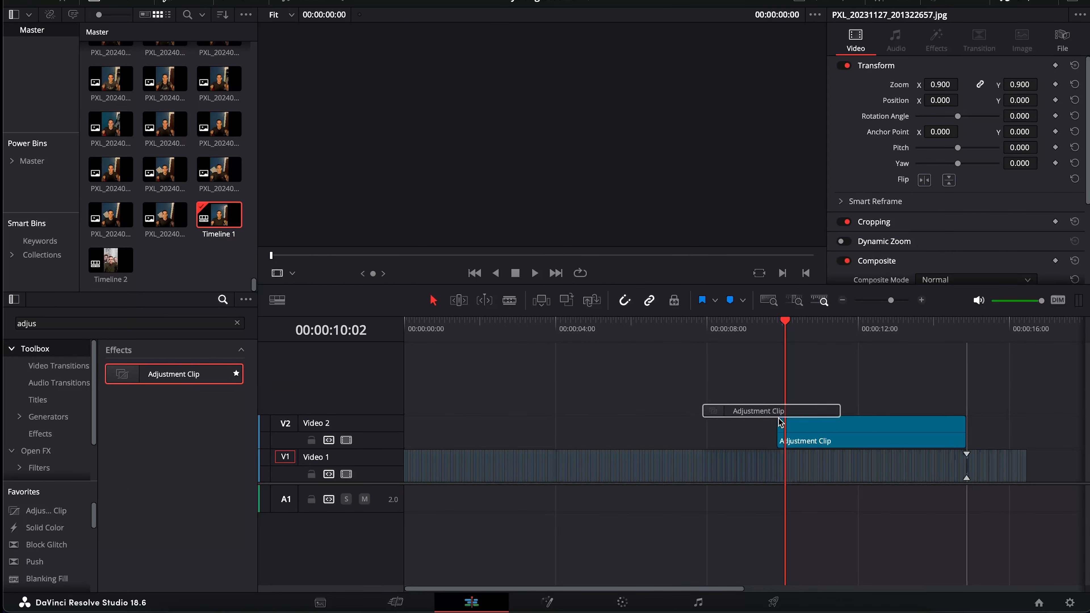
{"action": "left_click_drag", "start_coordinate": [780, 423], "coordinate": [789, 423]}
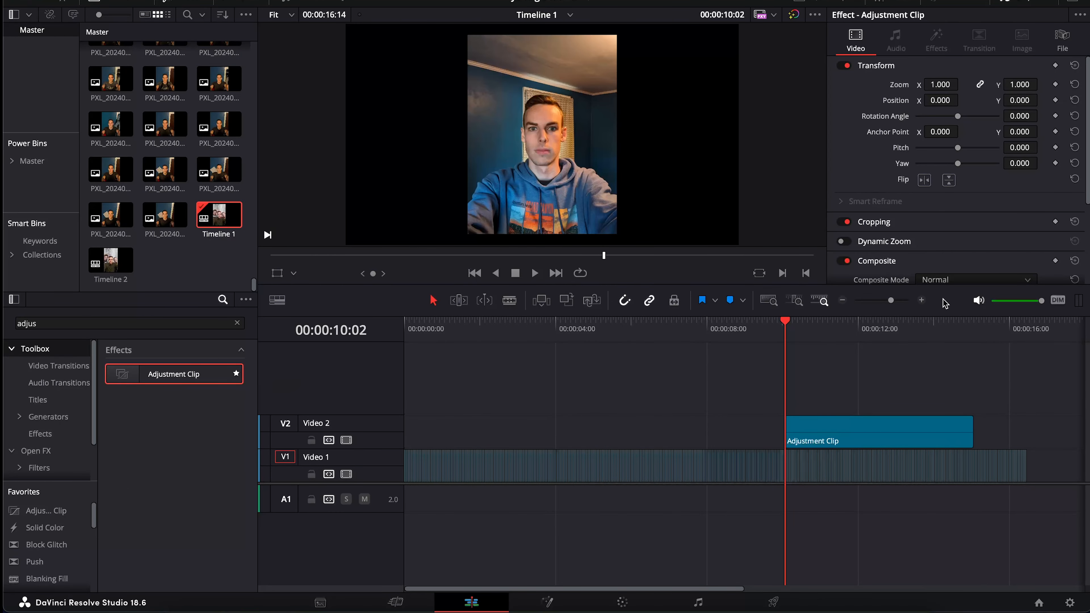
Zoom the timeline and trim the Adjustment Clip's end to match the photo sequence's end
{"action": "left_click", "coordinate": [921, 301]}
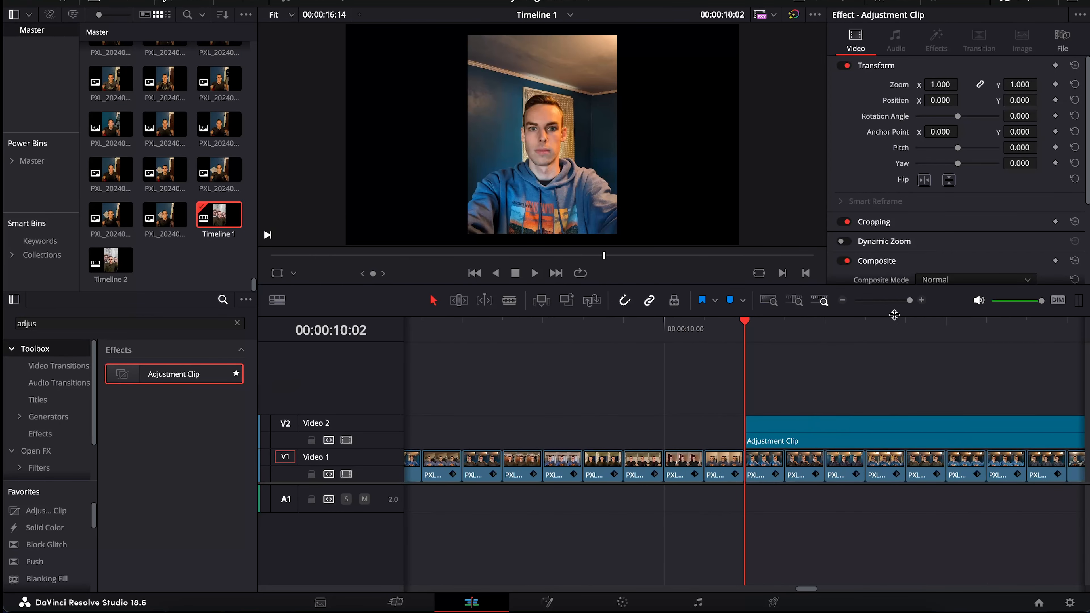
{"action": "left_click", "coordinate": [843, 301]}
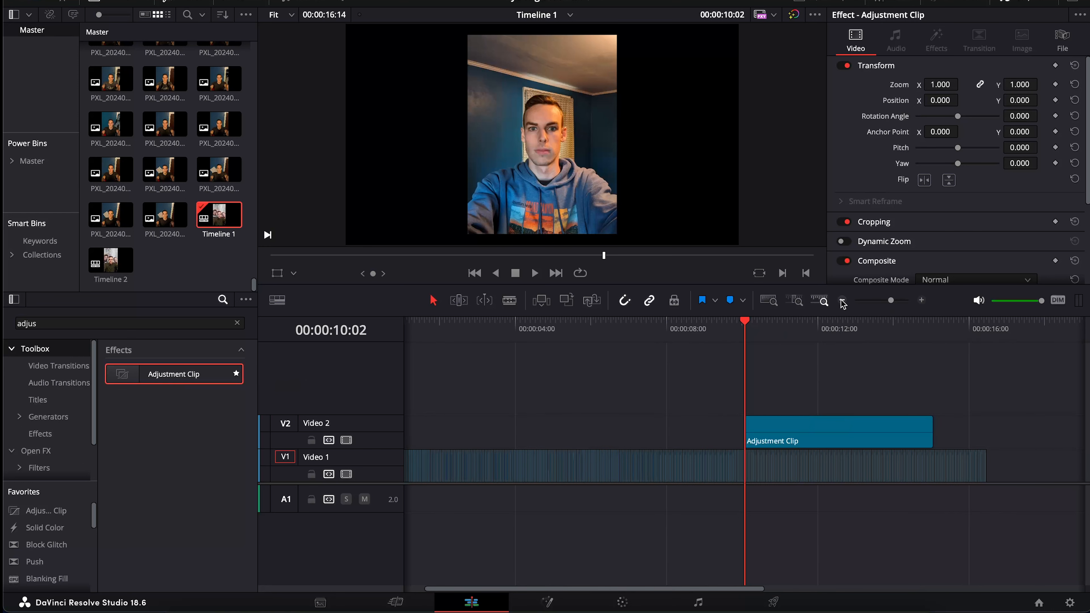
{"action": "left_click", "coordinate": [921, 301]}
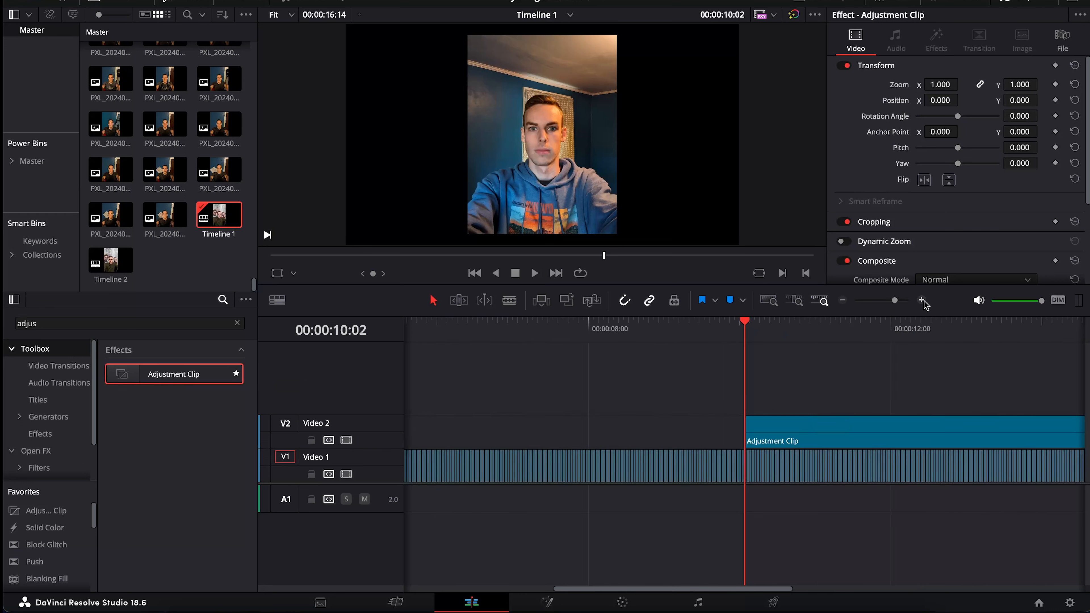
{"action": "left_click", "coordinate": [844, 301]}
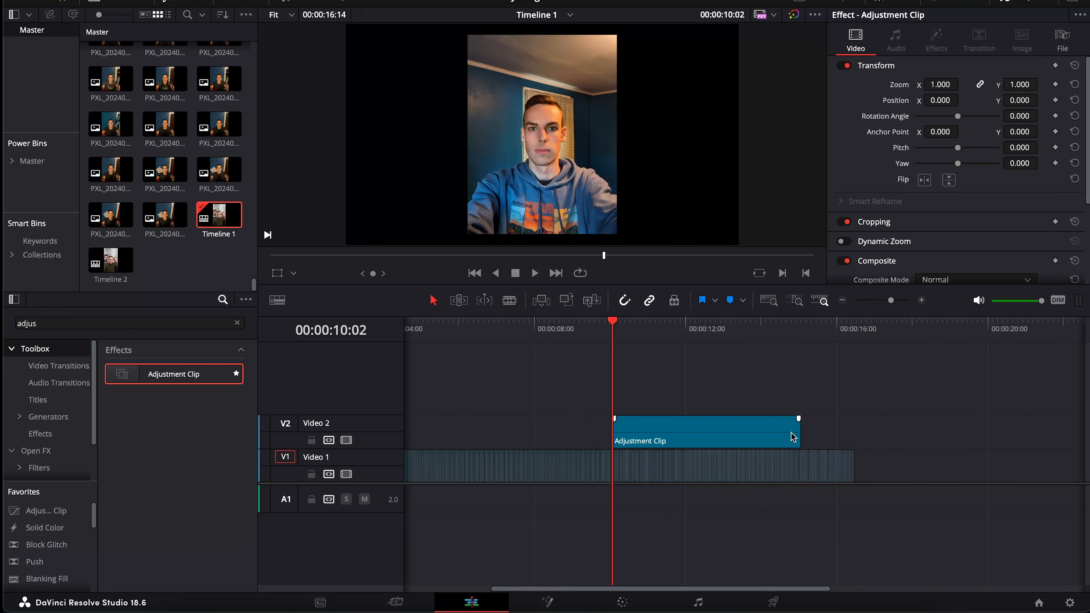
{"action": "left_click_drag", "start_coordinate": [793, 428], "coordinate": [847, 431]}
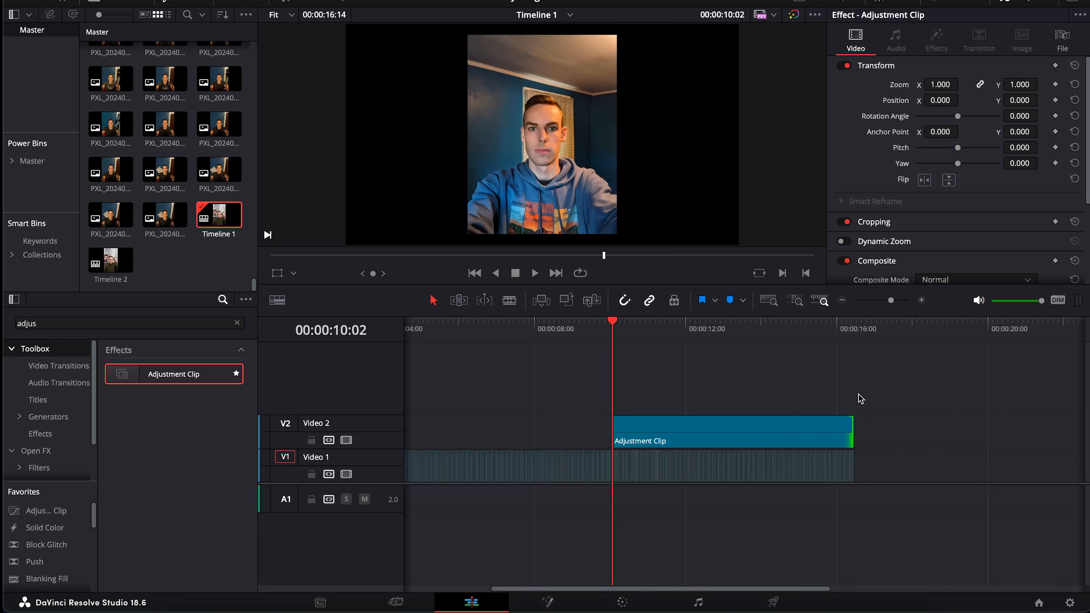
{"action": "scroll", "coordinate": [859, 398], "scroll_direction": "right", "scroll_amount": 3}
{"action": "scroll", "coordinate": [841, 412], "scroll_direction": "left", "scroll_amount": 1}
{"action": "left_click_drag", "start_coordinate": [807, 428], "coordinate": [812, 428]}
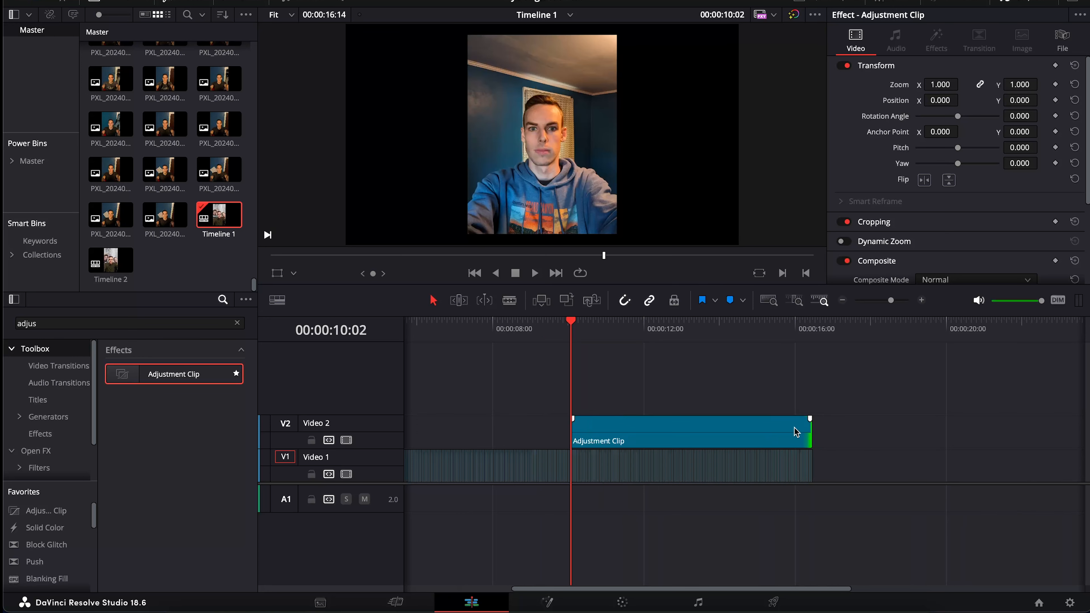
{"action": "left_click", "coordinate": [760, 434]}
{"action": "mouse_move", "coordinate": [805, 430]}
{"action": "left_mouse_down"}
{"action": "mouse_move", "coordinate": [646, 430]}
{"action": "mouse_move", "coordinate": [821, 430]}
{"action": "mouse_move", "coordinate": [811, 430]}
{"action": "left_mouse_up"}
{"action": "left_click", "coordinate": [683, 433]}
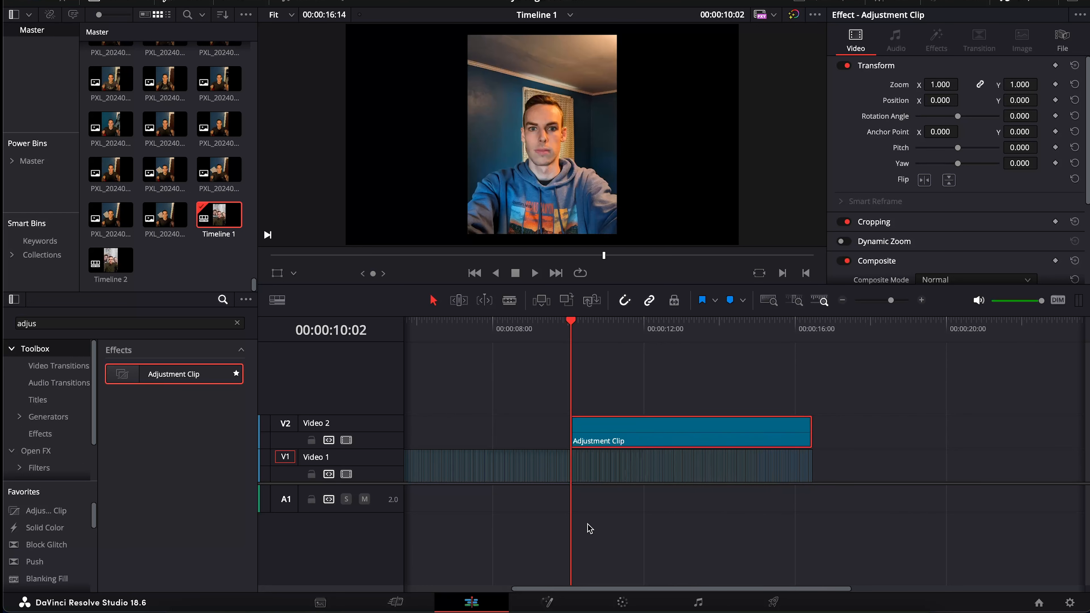
Open the Adjustment Clip in Fusion and scrub through its frames
{"action": "right_click", "coordinate": [602, 438]}
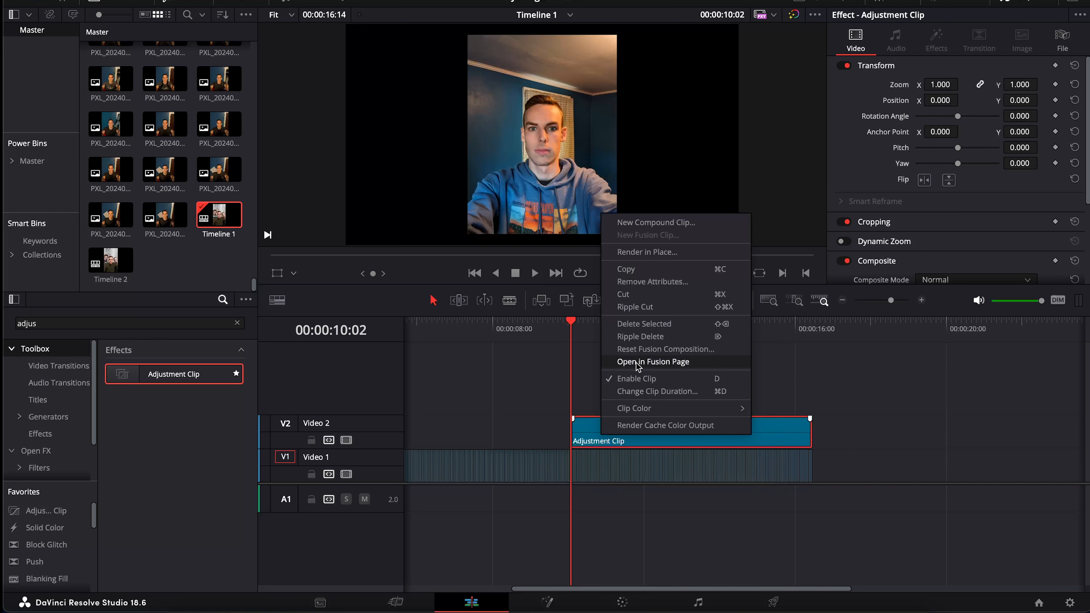
{"action": "left_click", "coordinate": [607, 505]}
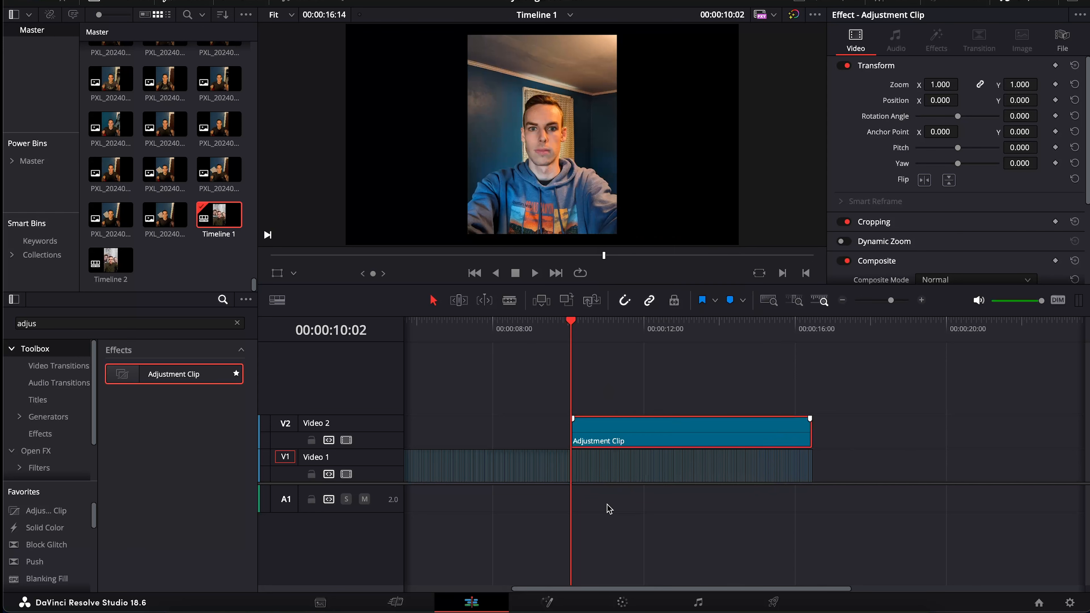
{"action": "left_click", "coordinate": [549, 603]}
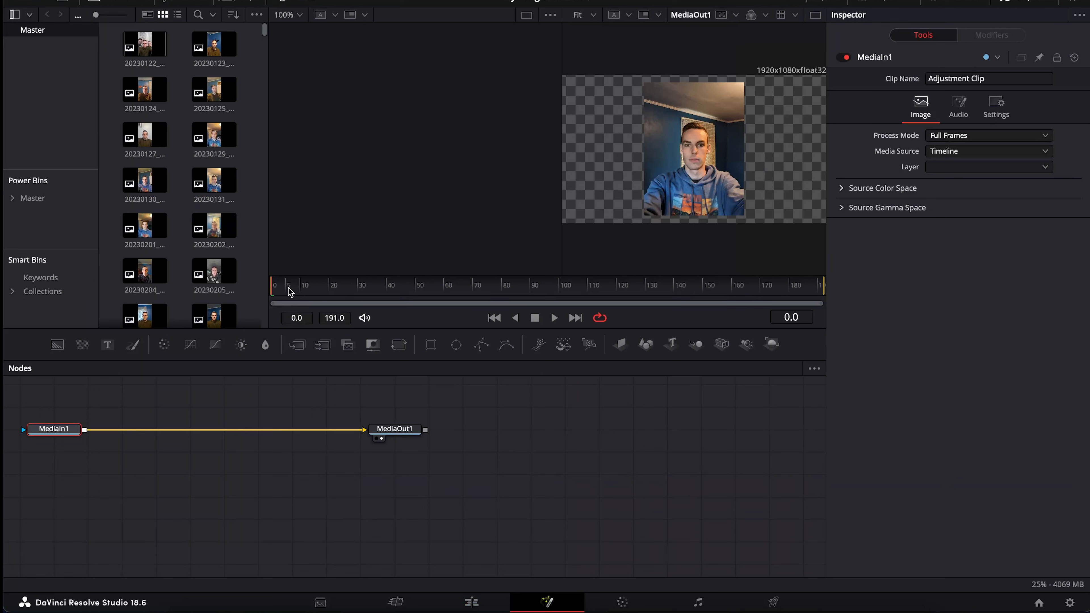
{"action": "mouse_move", "coordinate": [283, 293]}
{"action": "left_mouse_down"}
{"action": "mouse_move", "coordinate": [725, 278]}
{"action": "mouse_move", "coordinate": [840, 292]}
{"action": "mouse_move", "coordinate": [275, 286]}
{"action": "left_mouse_up"}
{"action": "left_click", "coordinate": [272, 405]}
Switch Fusion to a single large viewer and select the MediaIn1 node
{"action": "scroll", "coordinate": [272, 405], "scroll_direction": "left", "scroll_amount": 4}
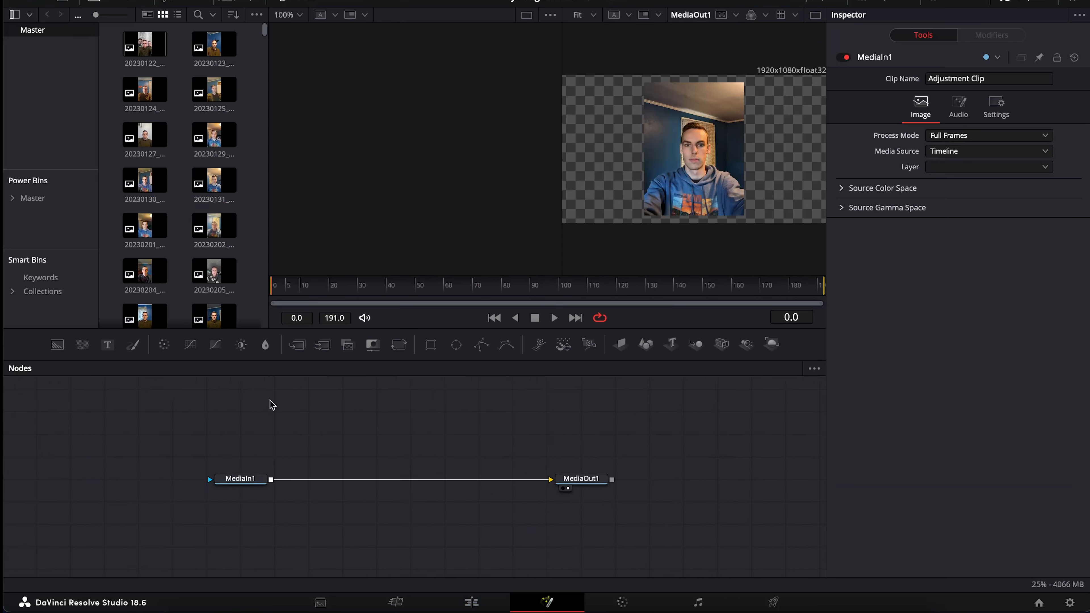
{"action": "scroll", "coordinate": [272, 405], "scroll_direction": "right", "scroll_amount": 3}
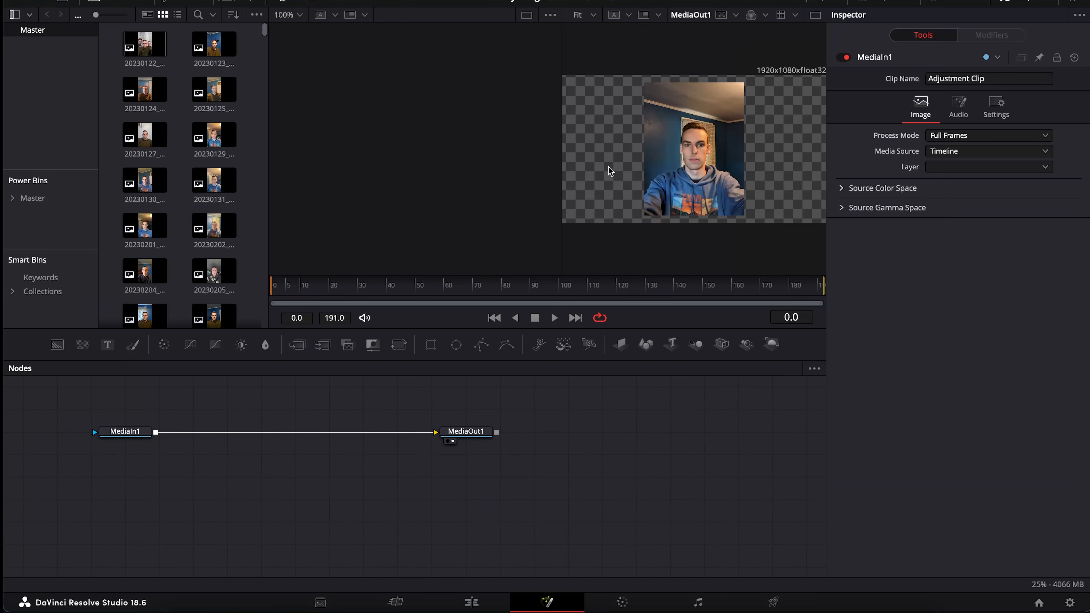
{"action": "left_click", "coordinate": [815, 15]}
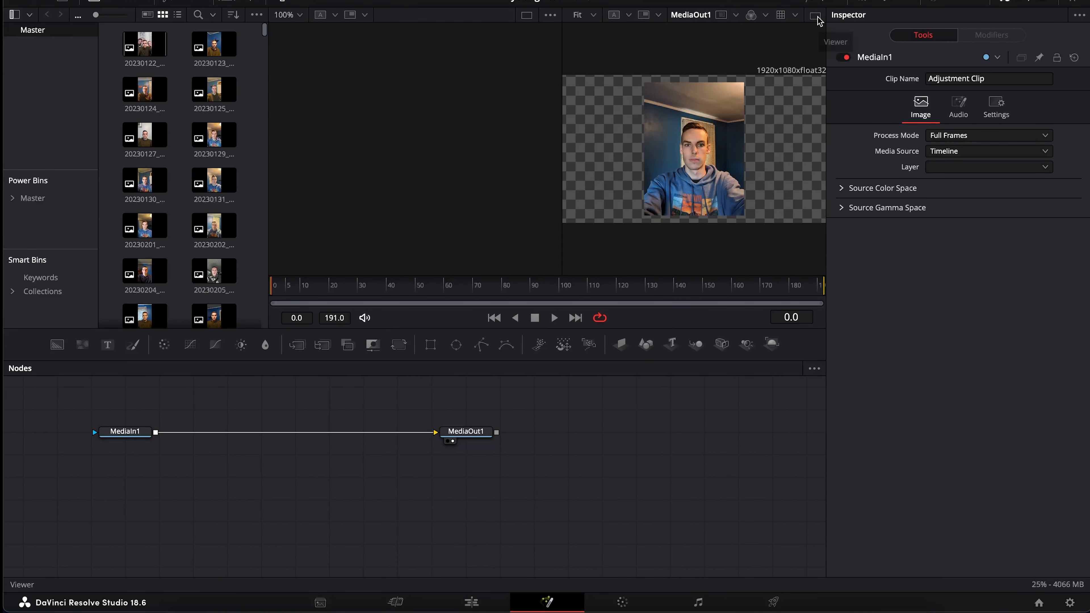
{"action": "scroll", "coordinate": [272, 408], "scroll_direction": "left", "scroll_amount": 2}
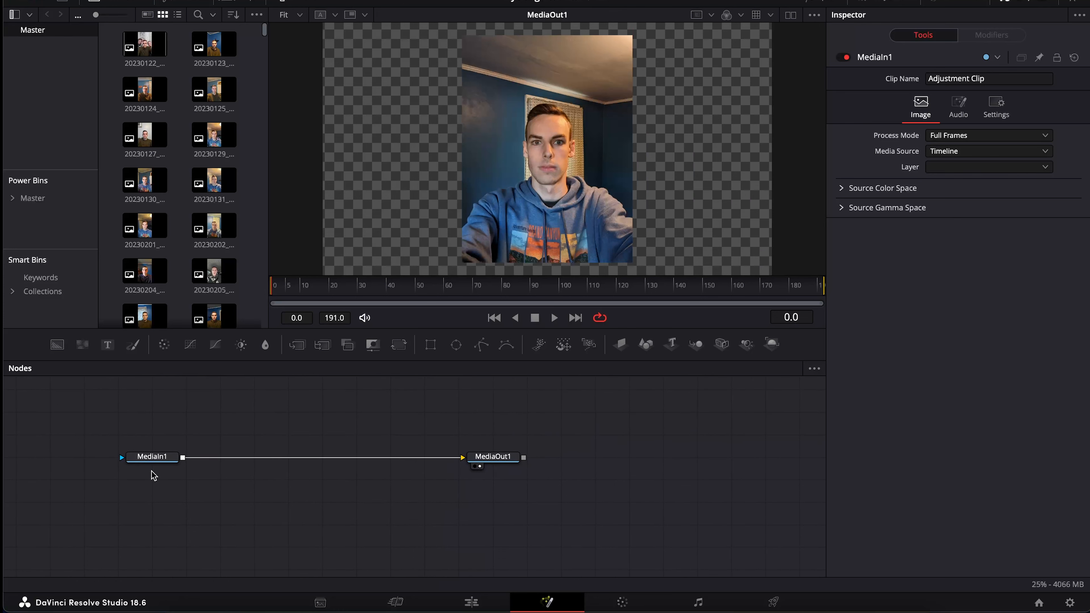
{"action": "left_click", "coordinate": [151, 457]}
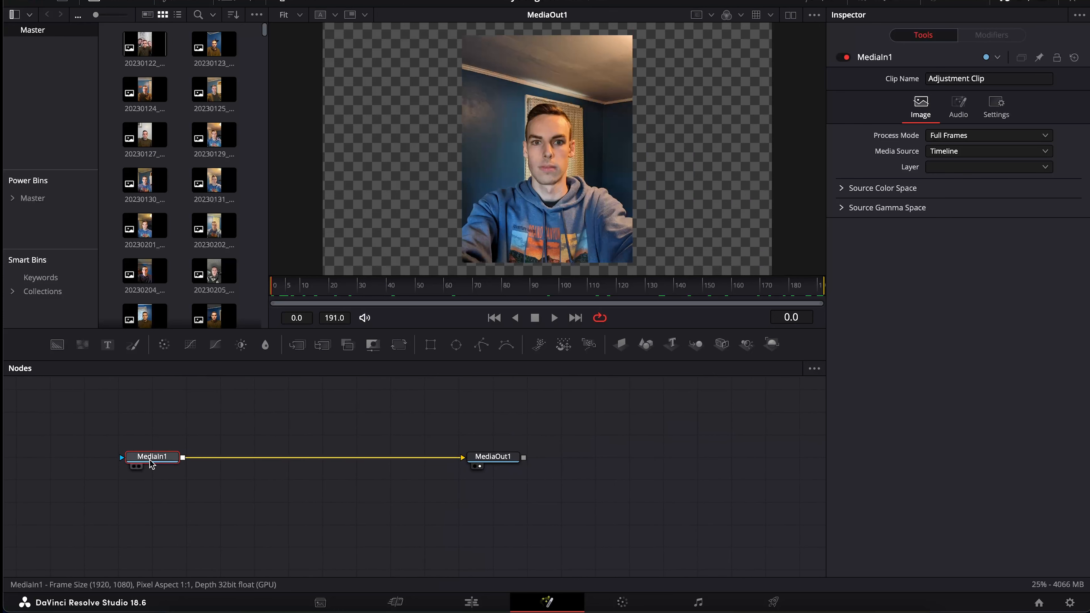
Insert a Tracker node after MediaIn1 and position Tracker1 midway to MediaOut1
{"action": "key", "text": "shift+space"}
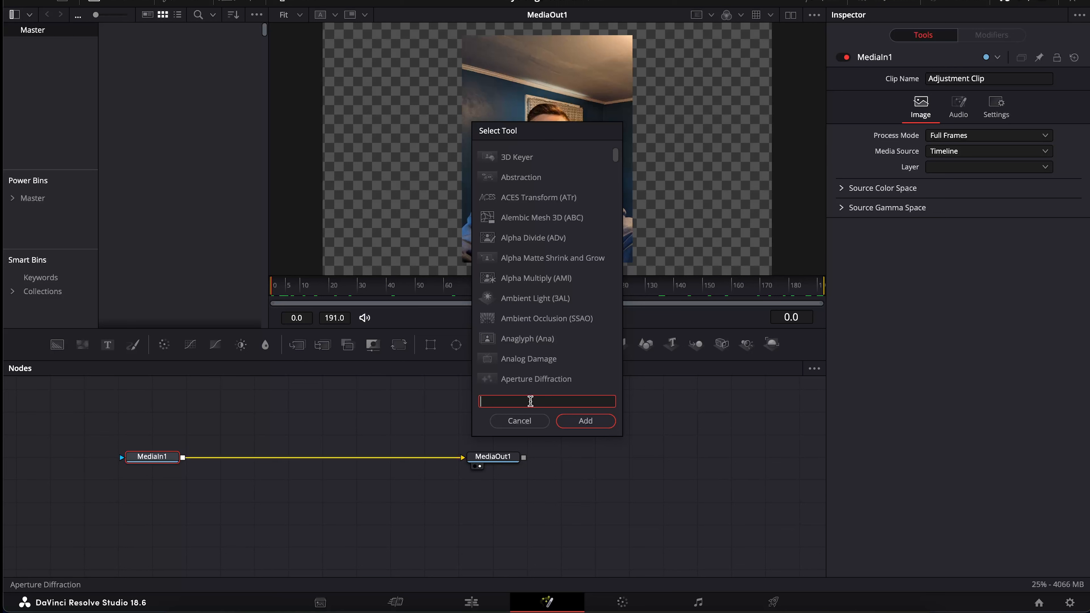
{"action": "type", "text": "tracker"}
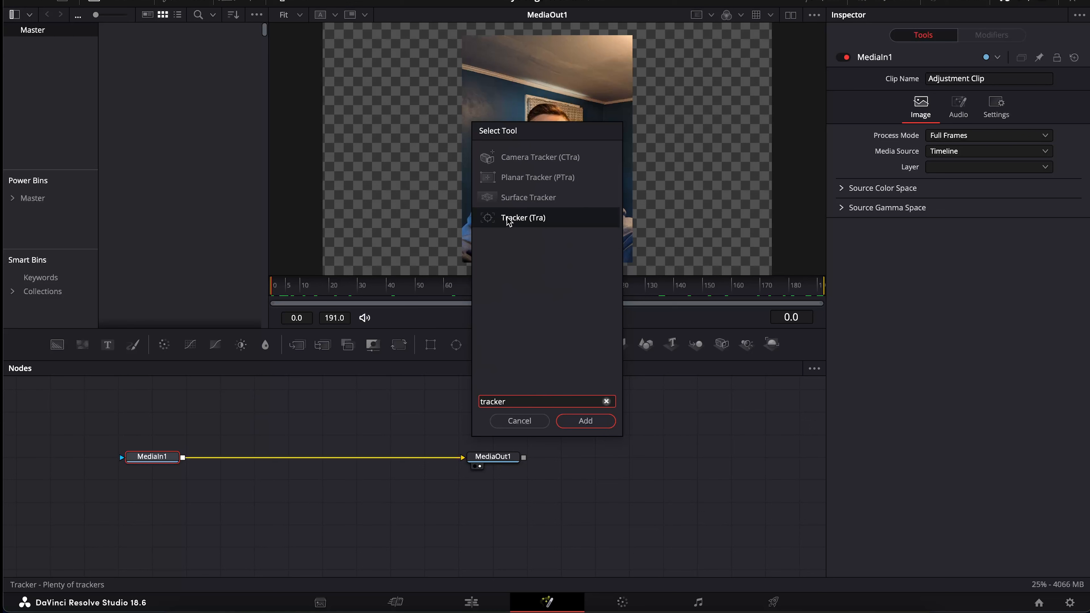
{"action": "left_click", "coordinate": [526, 212]}
{"action": "left_click", "coordinate": [580, 422]}
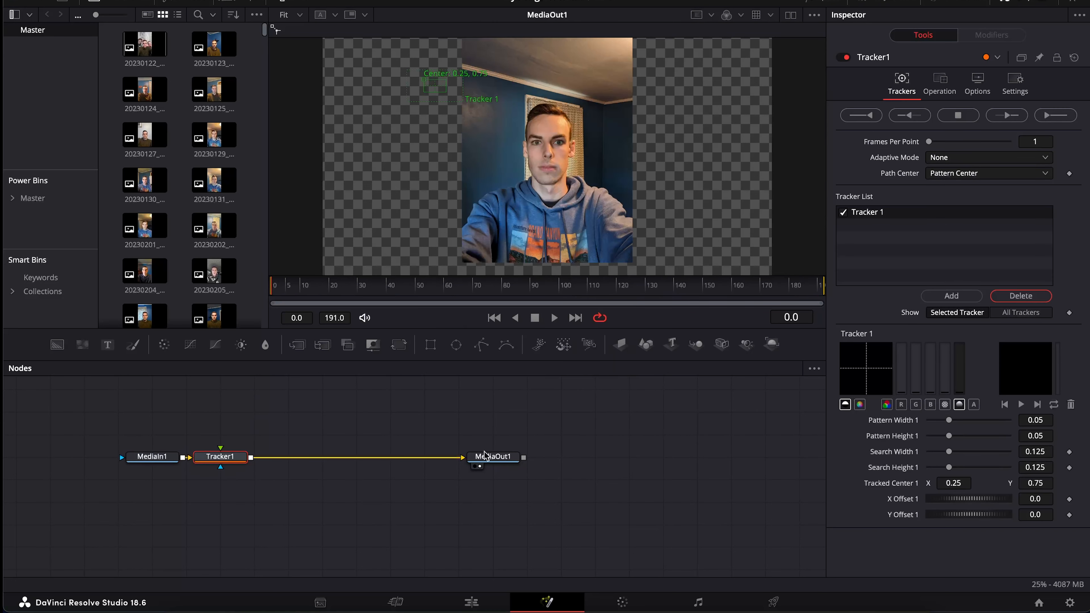
{"action": "left_click", "coordinate": [160, 460]}
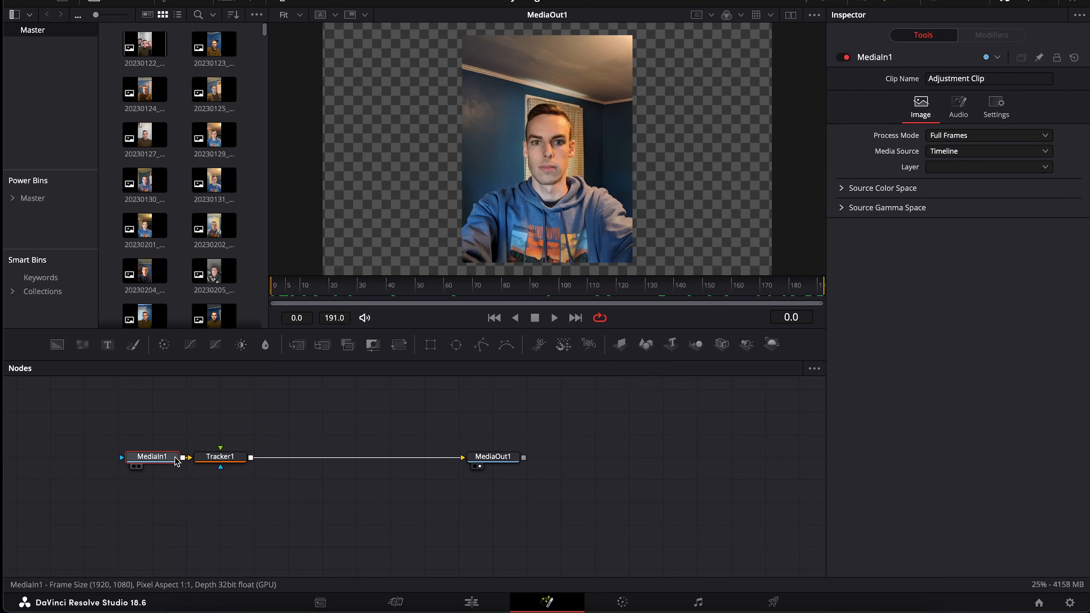
{"action": "left_click_drag", "start_coordinate": [219, 456], "coordinate": [311, 459]}
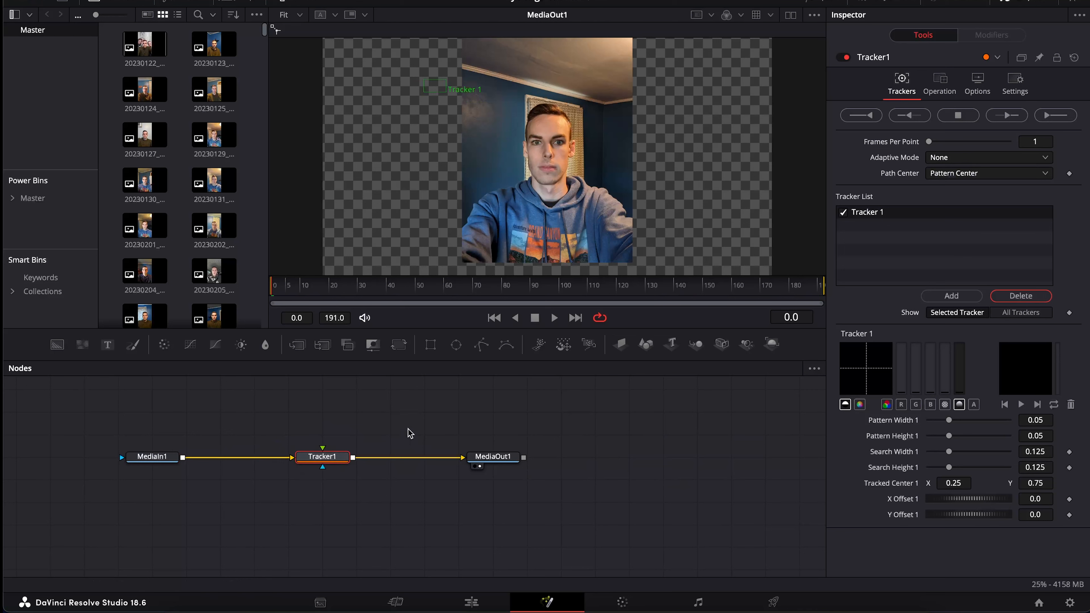
Add a second tracker and place Tracker 1 on the left eye, Tracker 2 on the right
{"action": "left_click", "coordinate": [940, 297]}
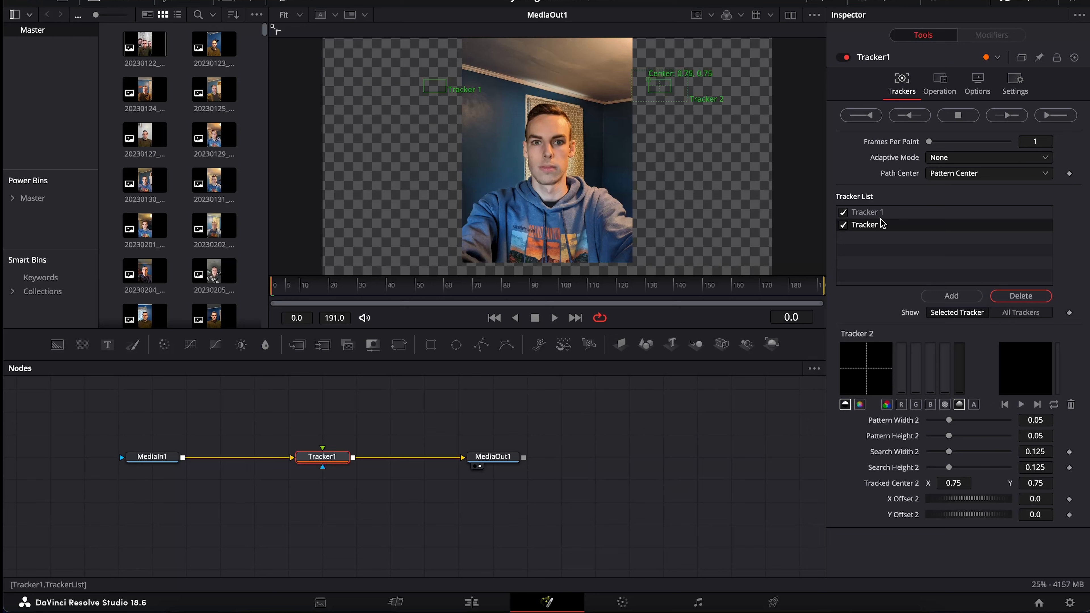
{"action": "left_click_drag", "start_coordinate": [426, 82], "coordinate": [456, 112]}
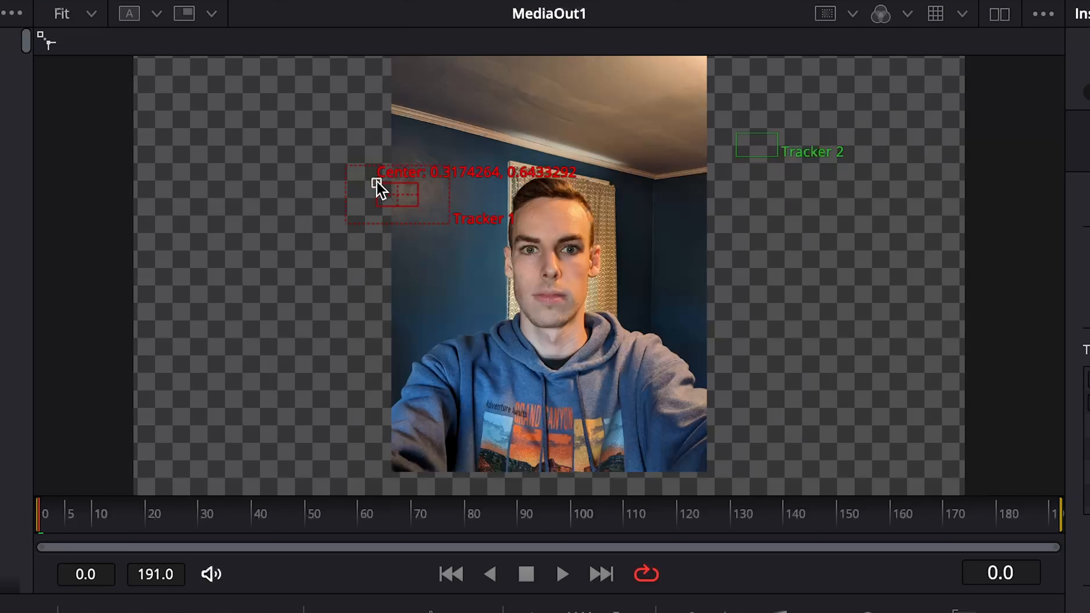
{"action": "left_click_drag", "start_coordinate": [377, 188], "coordinate": [508, 238]}
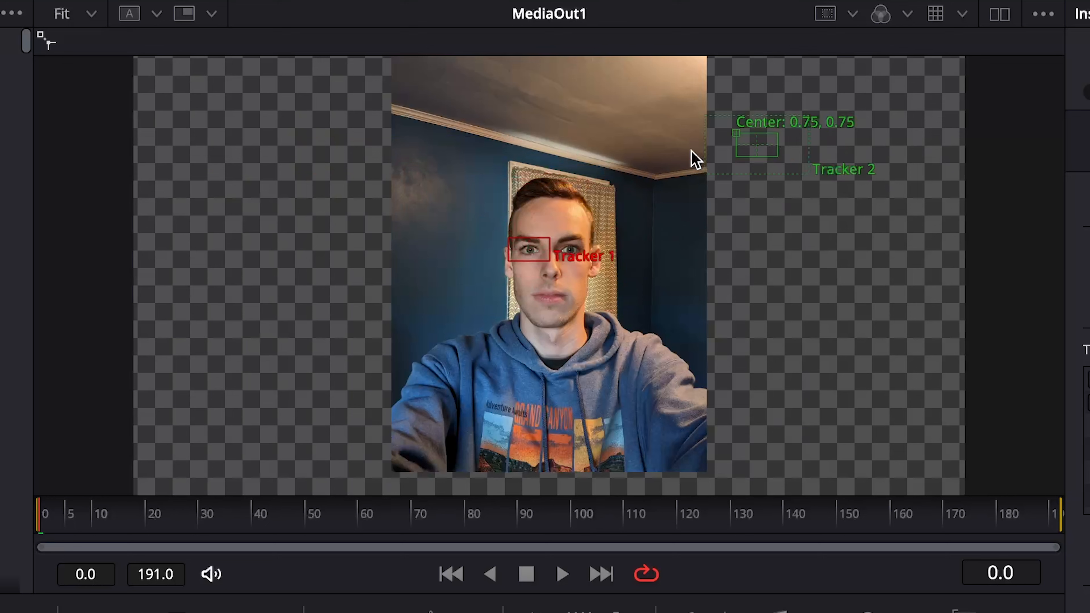
{"action": "left_click_drag", "start_coordinate": [737, 134], "coordinate": [551, 247]}
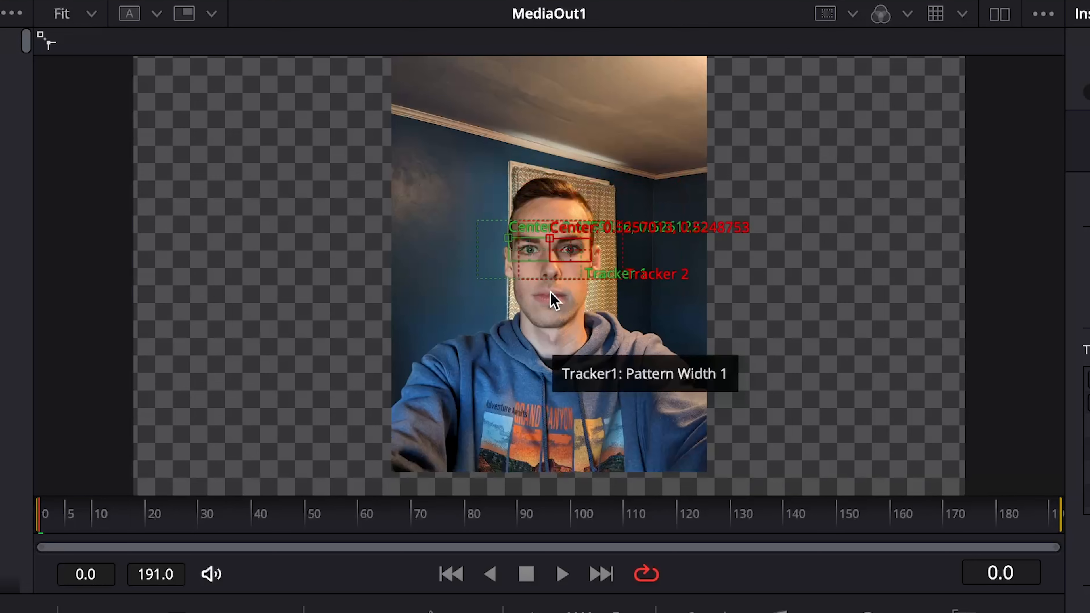
Shrink both trackers' pattern boxes and centre each precisely on its pupil
{"action": "scroll", "coordinate": [543, 288], "scroll_direction": "up", "scroll_amount": 5}
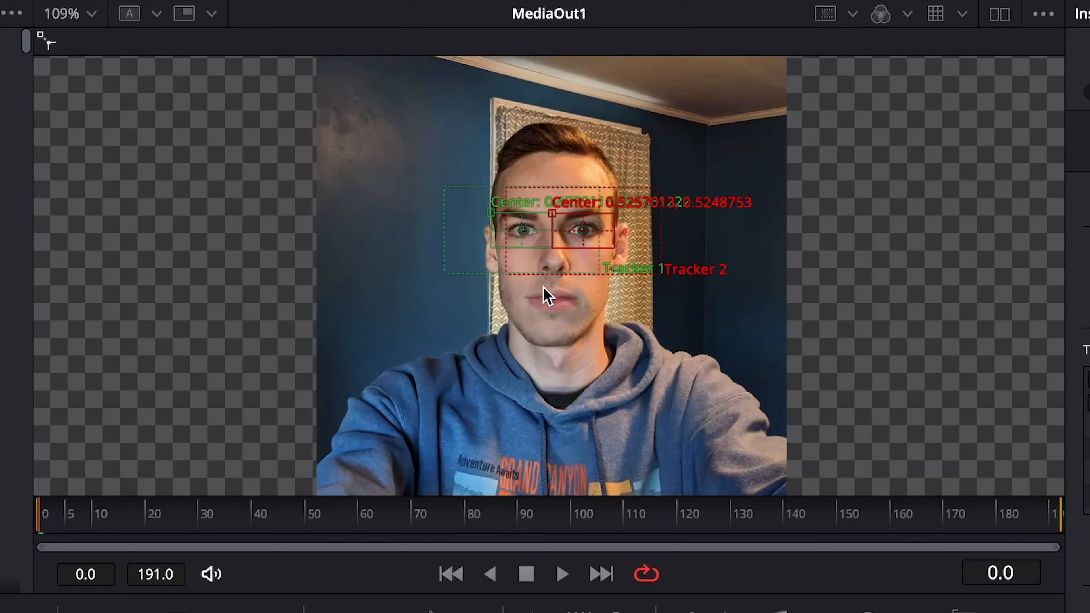
{"action": "scroll", "coordinate": [544, 287], "scroll_direction": "up", "scroll_amount": 2}
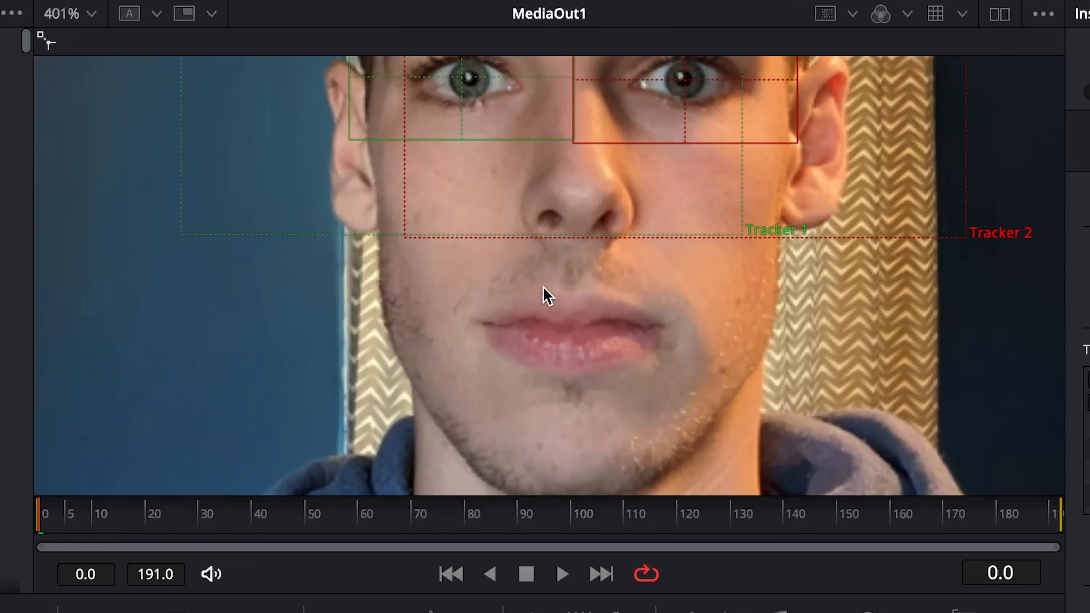
{"action": "scroll", "coordinate": [543, 287], "scroll_direction": "up", "scroll_amount": 3}
{"action": "scroll", "coordinate": [544, 288], "scroll_direction": "up", "scroll_amount": 3}
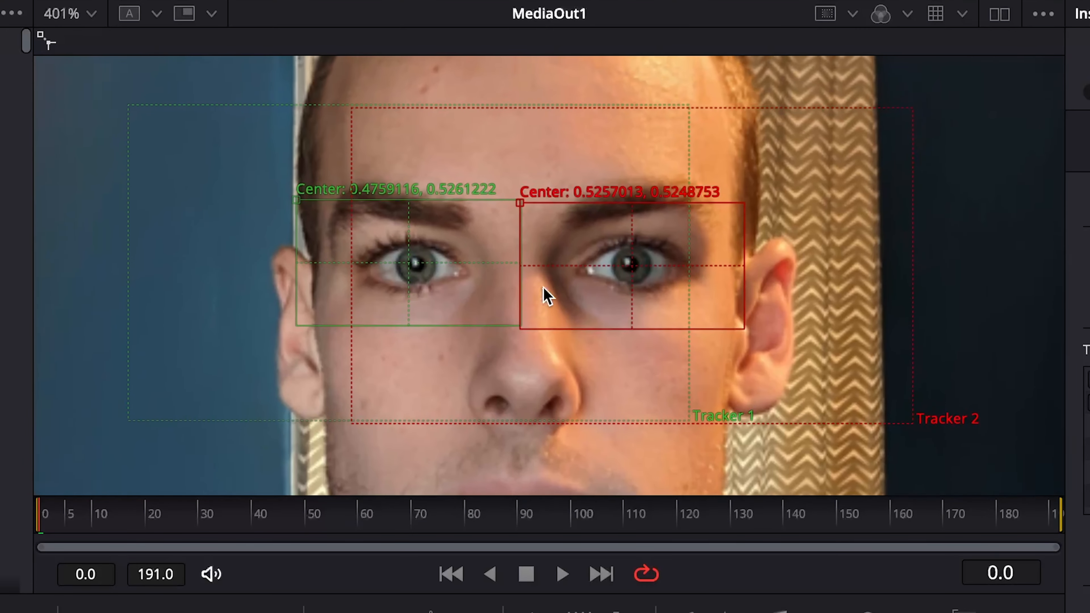
{"action": "scroll", "coordinate": [544, 287], "scroll_direction": "down", "scroll_amount": 1}
{"action": "scroll", "coordinate": [543, 286], "scroll_direction": "up", "scroll_amount": 1}
{"action": "scroll", "coordinate": [543, 286], "scroll_direction": "down", "scroll_amount": 1}
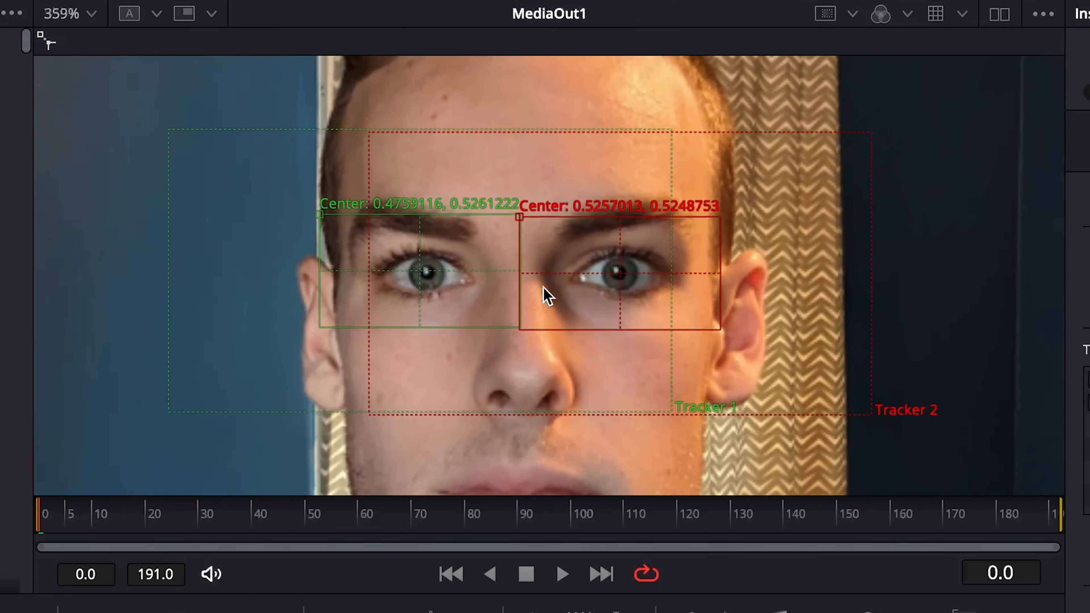
{"action": "scroll", "coordinate": [543, 285], "scroll_direction": "up", "scroll_amount": 2}
{"action": "scroll", "coordinate": [543, 286], "scroll_direction": "down", "scroll_amount": 1}
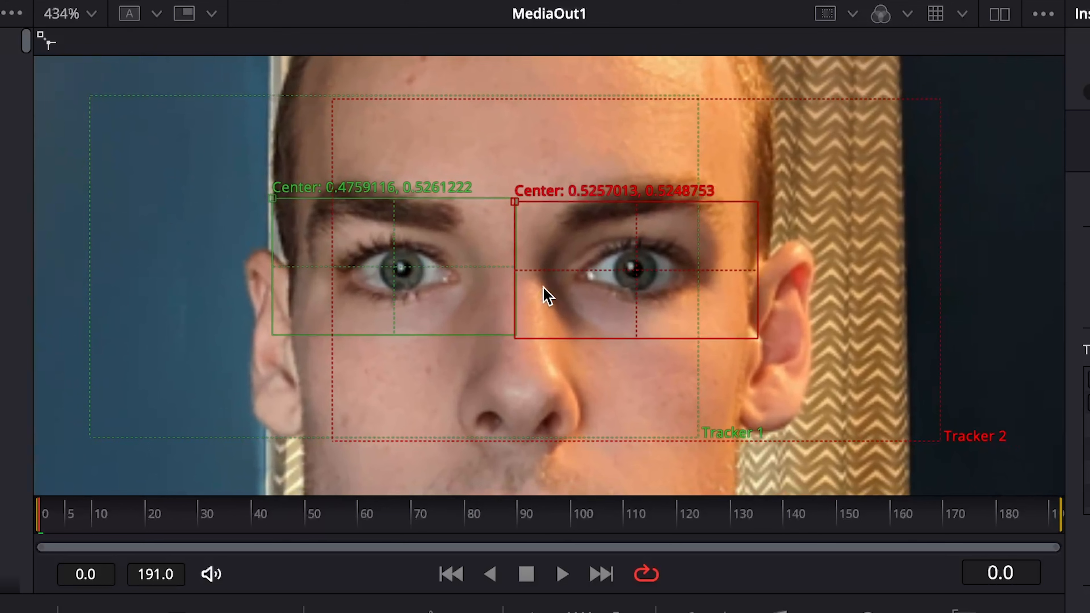
{"action": "left_click_drag", "start_coordinate": [274, 338], "coordinate": [321, 316]}
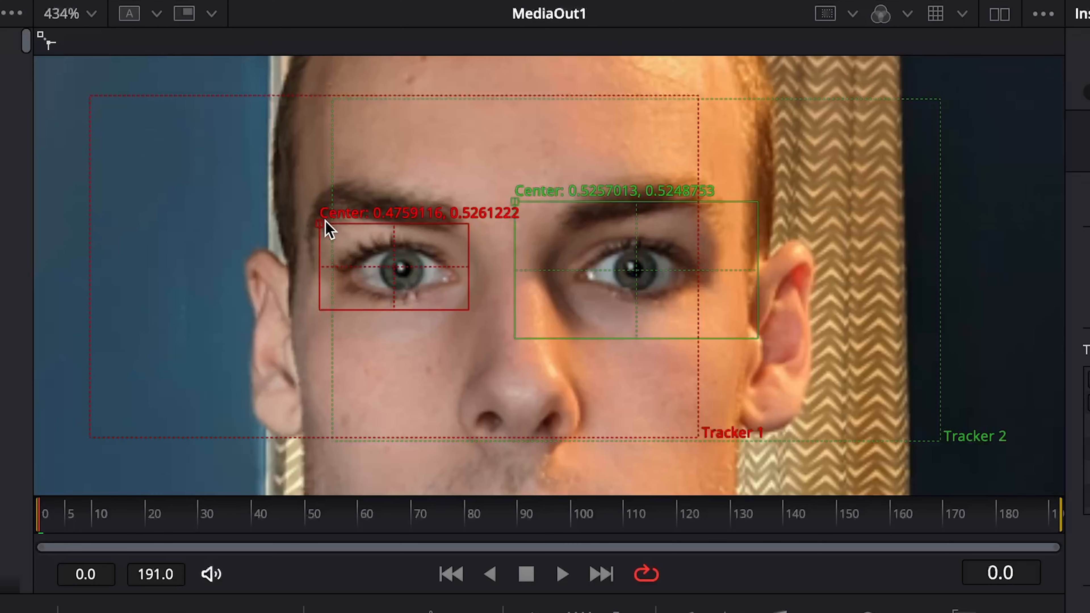
{"action": "left_click_drag", "start_coordinate": [325, 220], "coordinate": [326, 225]}
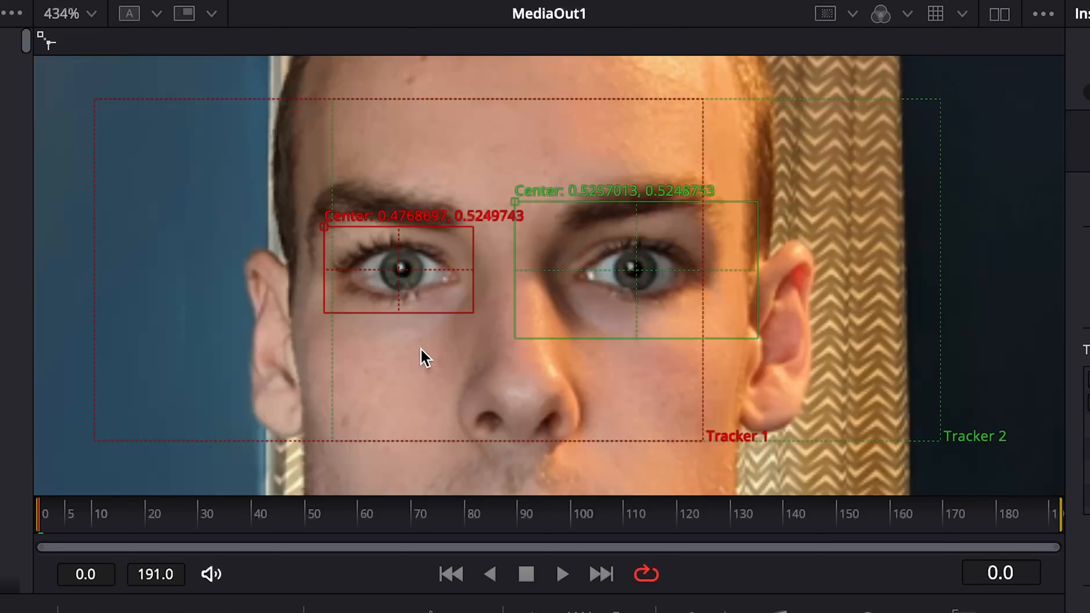
{"action": "left_click_drag", "start_coordinate": [517, 339], "coordinate": [559, 312]}
{"action": "left_click_drag", "start_coordinate": [560, 225], "coordinate": [556, 224]}
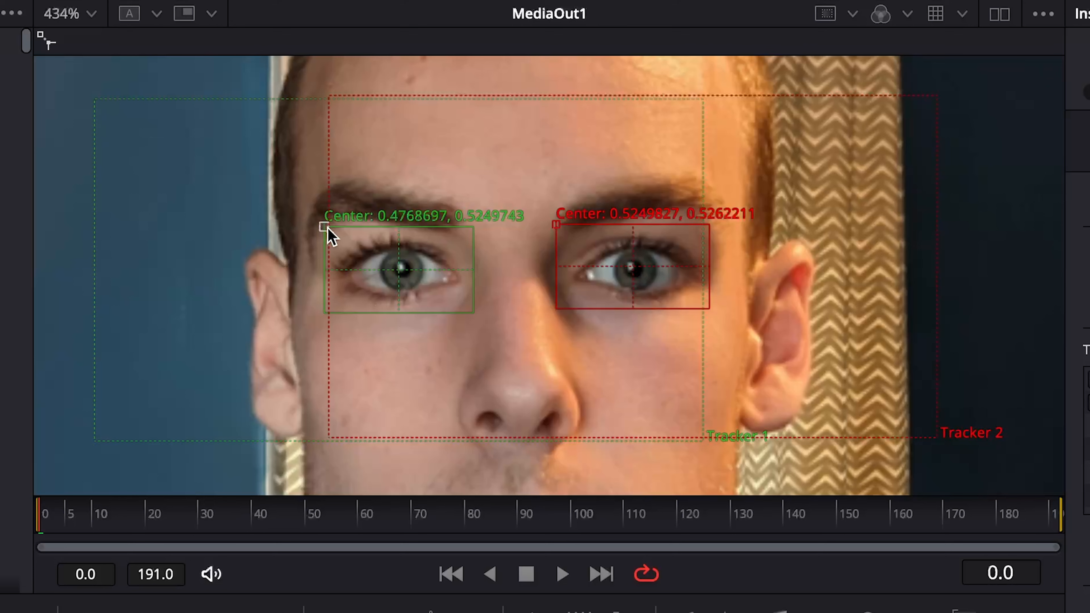
{"action": "left_click", "coordinate": [450, 314]}
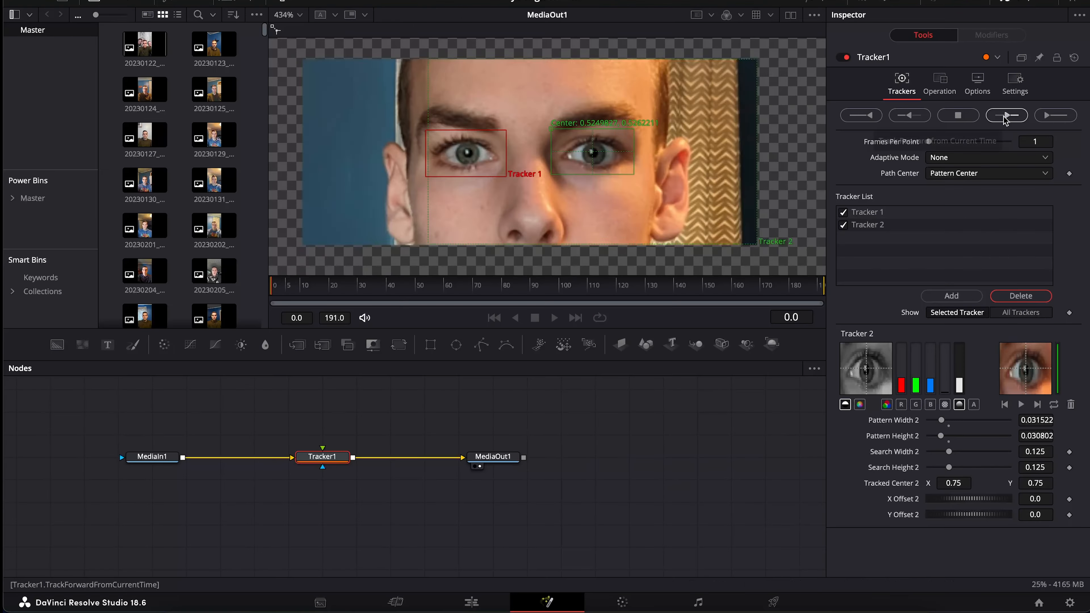
Track both eye trackers forward across frames 0–191 and scrub to check the motion paths
{"action": "left_click", "coordinate": [918, 233]}
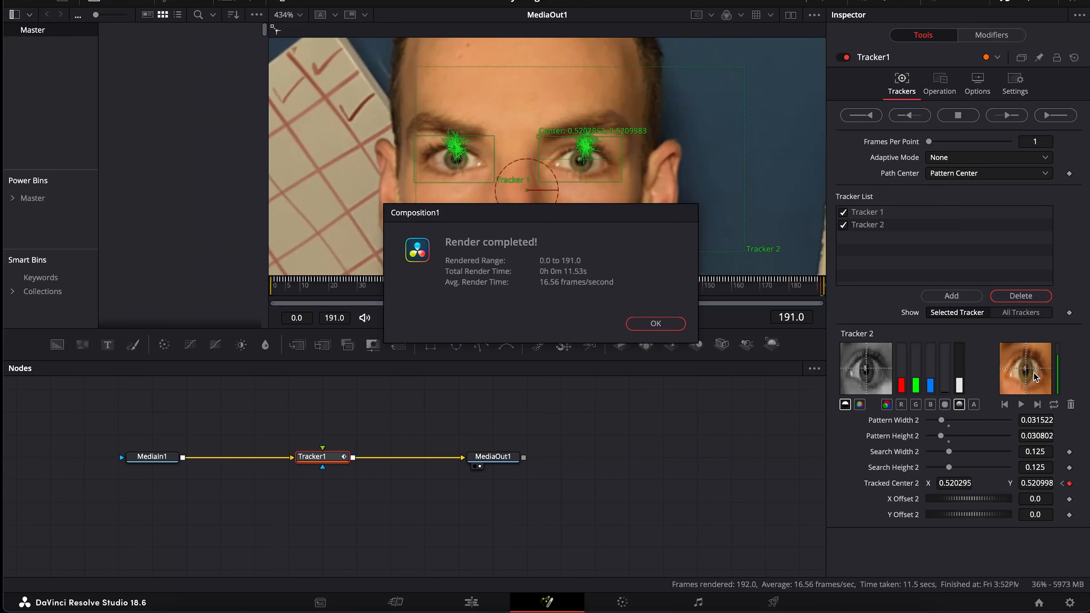
{"action": "left_click", "coordinate": [655, 324]}
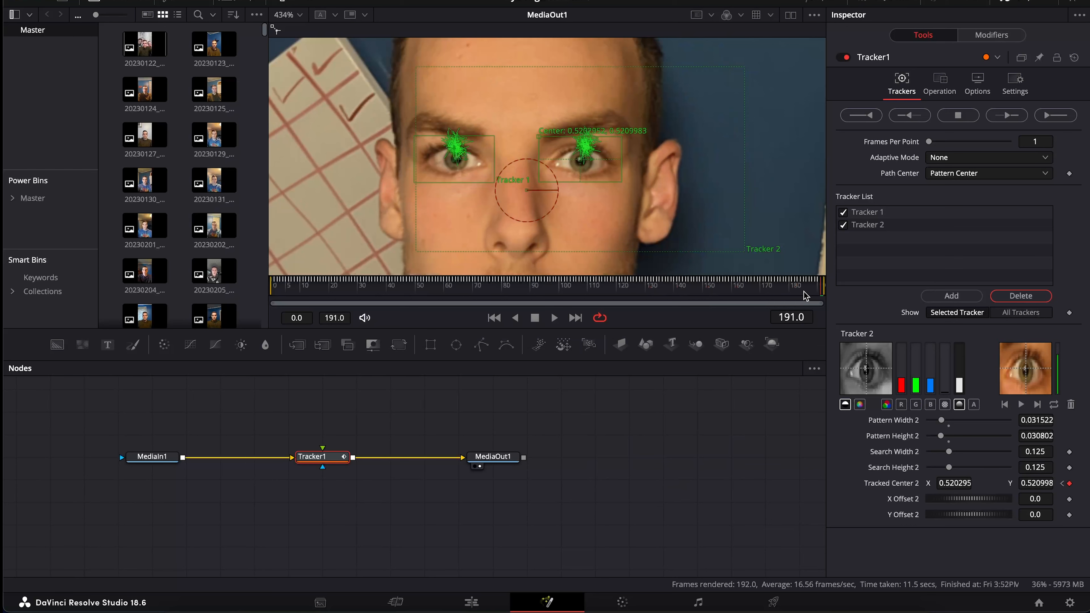
{"action": "left_click_drag", "start_coordinate": [805, 295], "coordinate": [274, 297]}
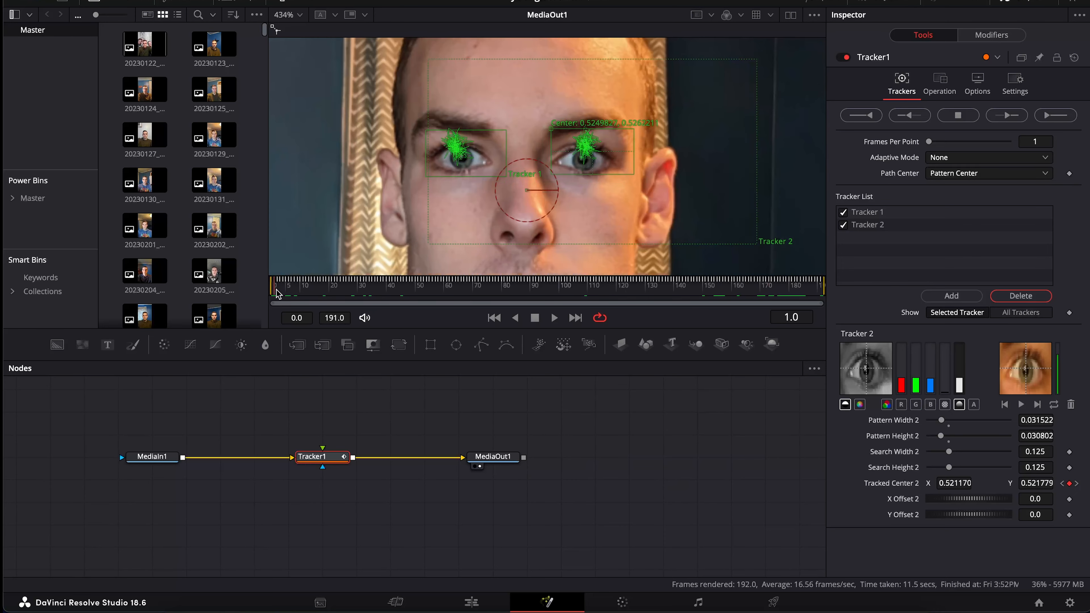
{"action": "mouse_move", "coordinate": [279, 296]}
{"action": "left_mouse_down"}
{"action": "mouse_move", "coordinate": [406, 303]}
{"action": "mouse_move", "coordinate": [263, 293]}
{"action": "left_mouse_up"}
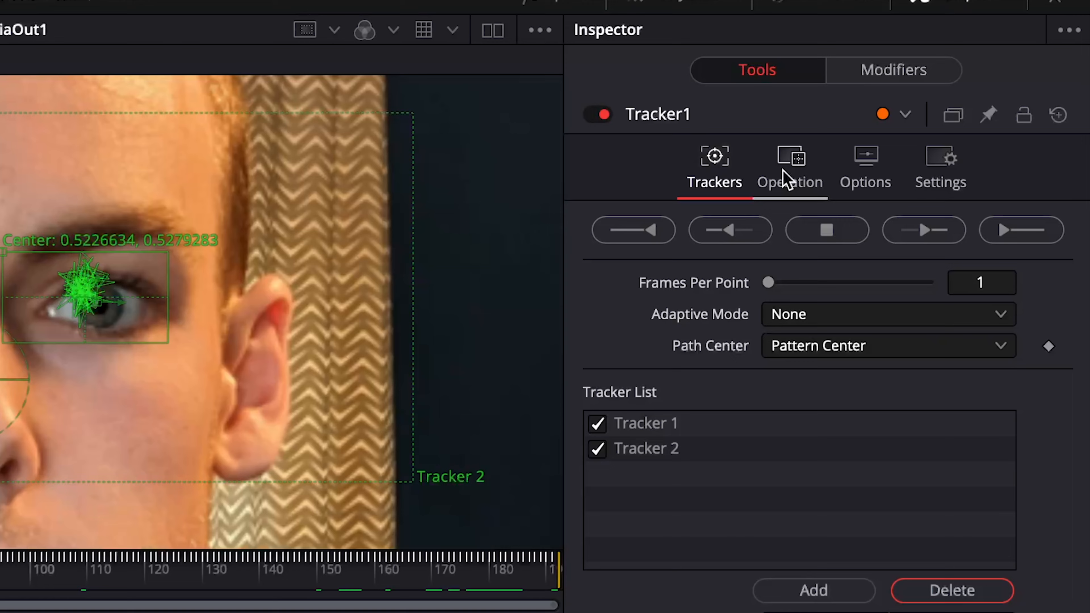
Set Tracker1's Operation to Match Move with Merge BG only, then preview the stabilised frames
{"action": "left_click", "coordinate": [803, 170]}
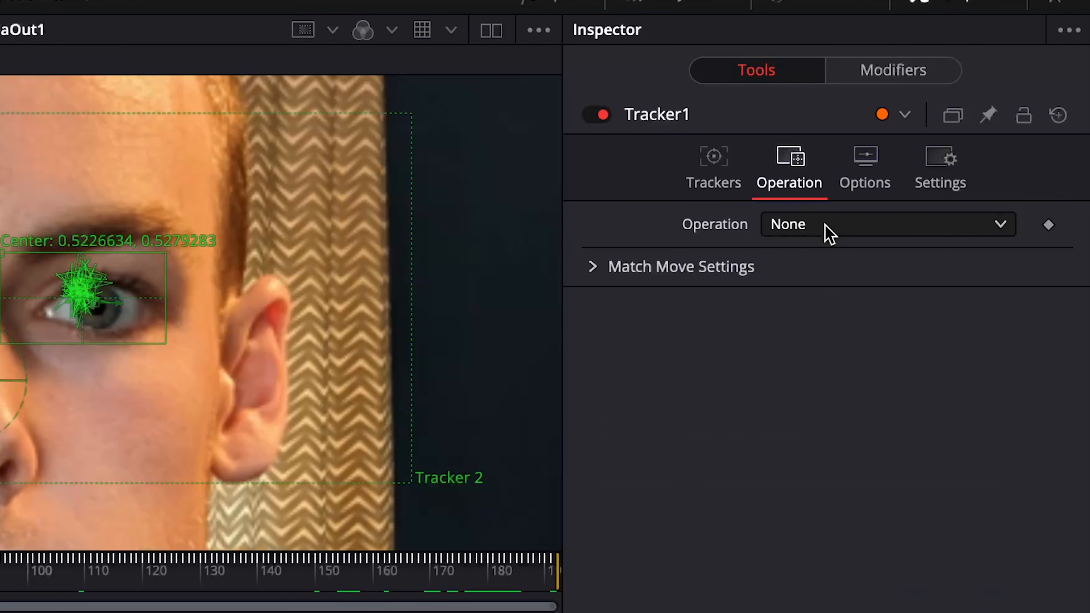
{"action": "left_click", "coordinate": [830, 232]}
{"action": "left_click", "coordinate": [843, 285]}
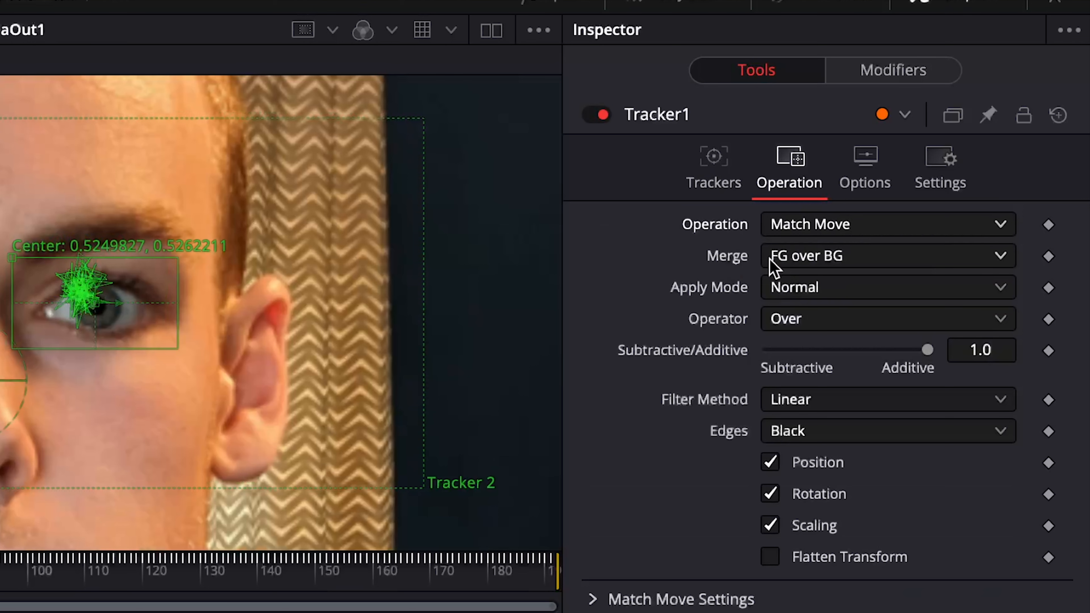
{"action": "left_click", "coordinate": [870, 257]}
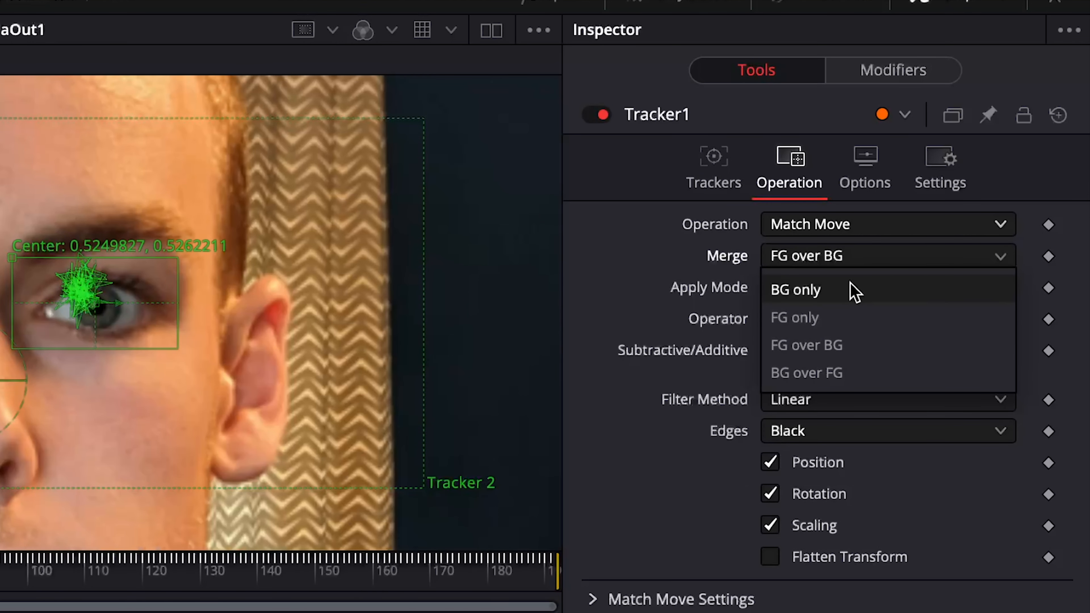
{"action": "left_click", "coordinate": [854, 292]}
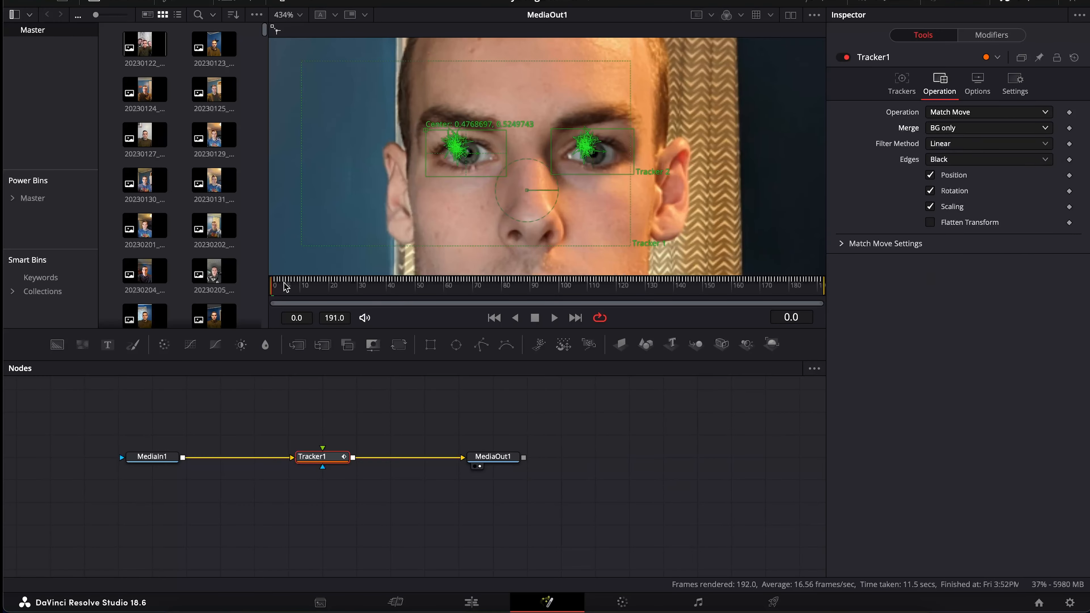
{"action": "mouse_move", "coordinate": [286, 287]}
{"action": "left_mouse_down"}
{"action": "mouse_move", "coordinate": [814, 290]}
{"action": "mouse_move", "coordinate": [273, 300]}
{"action": "left_mouse_up"}
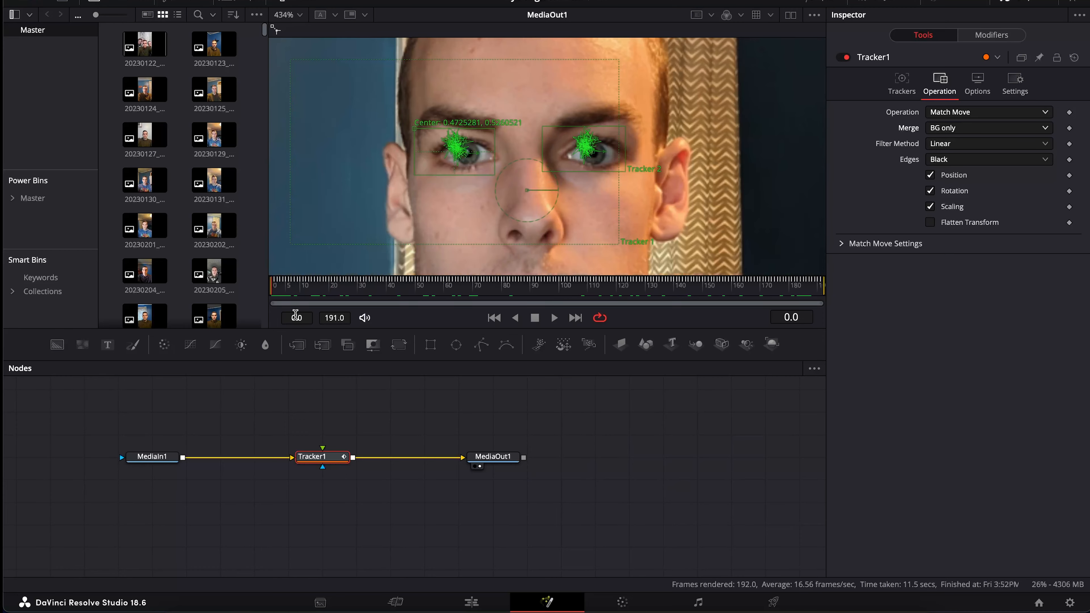
Back on the Edit page, play the edit around the adjustment clip from 10 seconds
{"action": "left_click", "coordinate": [470, 602]}
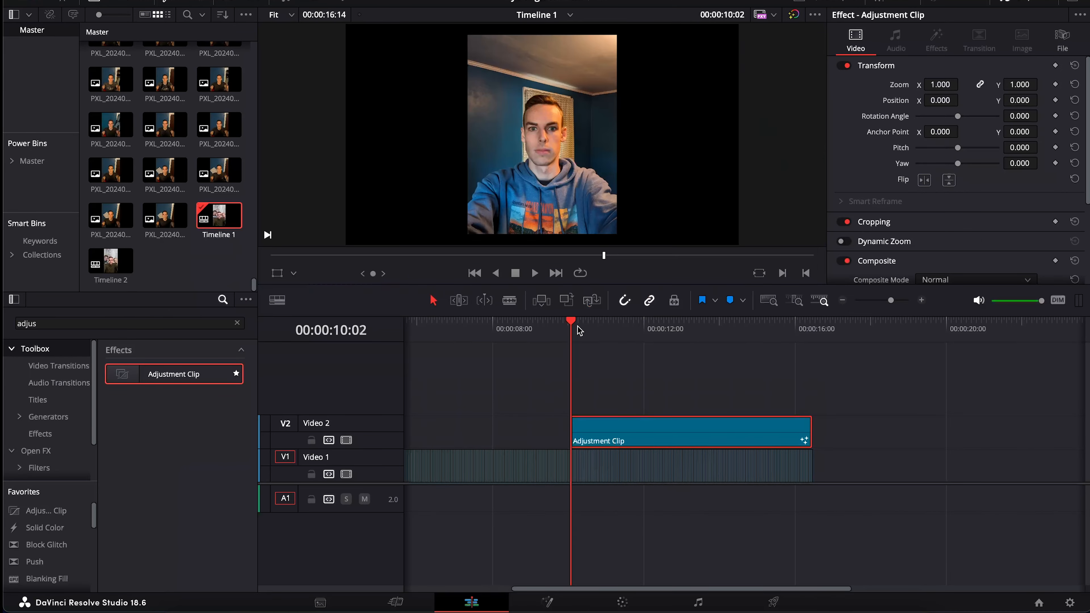
{"action": "mouse_move", "coordinate": [578, 327]}
{"action": "left_mouse_down"}
{"action": "mouse_move", "coordinate": [592, 331]}
{"action": "mouse_move", "coordinate": [571, 333]}
{"action": "left_mouse_up"}
{"action": "key", "text": "space"}
{"action": "left_click", "coordinate": [759, 378]}
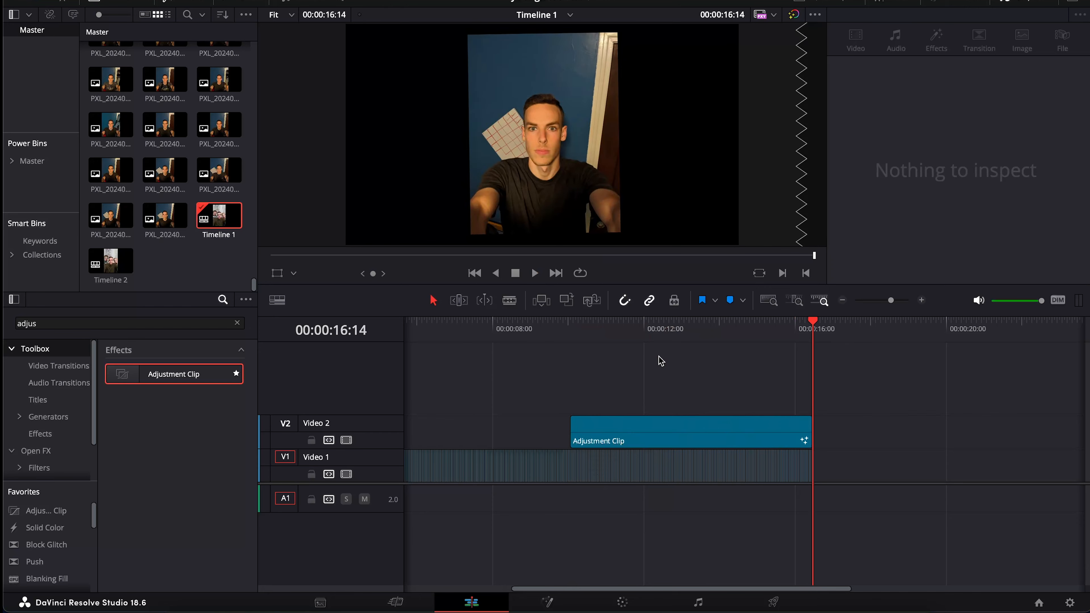
{"action": "left_click", "coordinate": [575, 330]}
{"action": "key", "text": "space"}
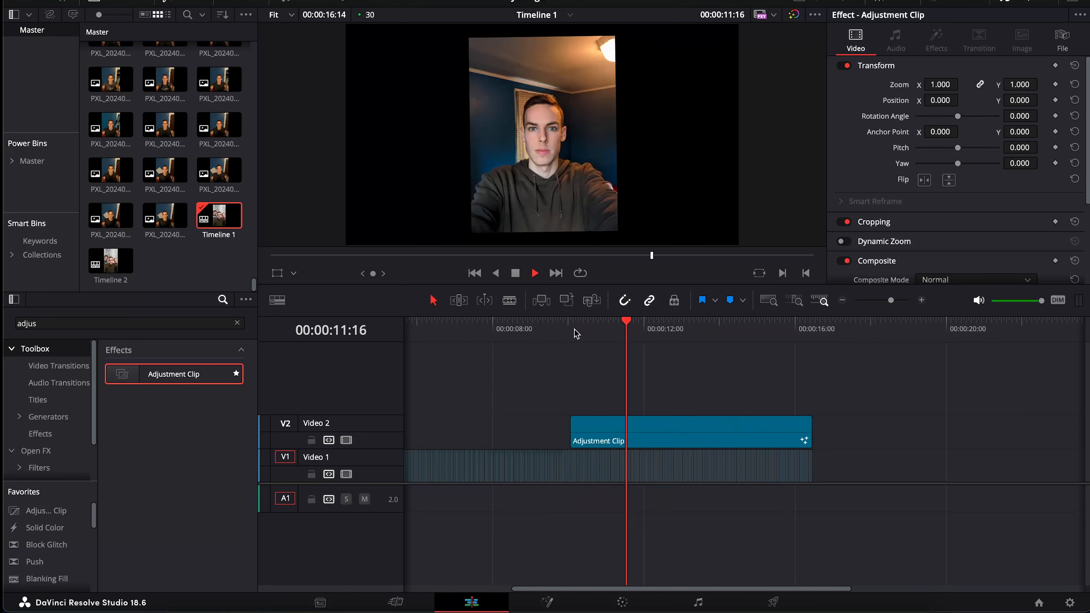
{"action": "left_click", "coordinate": [569, 330]}
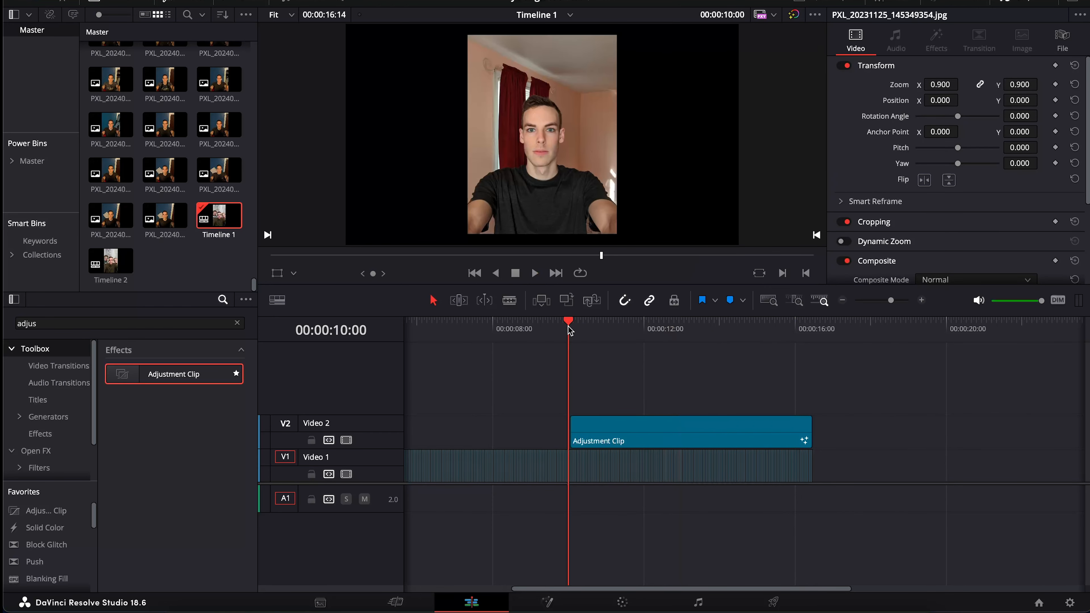
Zoom the timeline until the clip's end shows and preview frames around 14 seconds
{"action": "left_click", "coordinate": [921, 301]}
{"action": "left_click", "coordinate": [922, 300]}
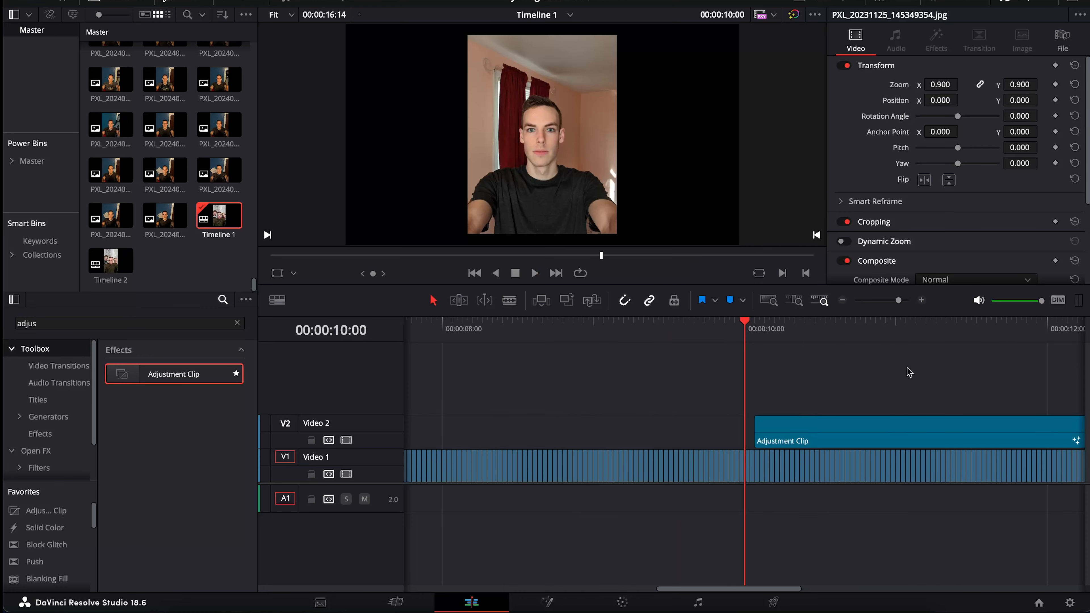
{"action": "scroll", "coordinate": [909, 373], "scroll_direction": "right", "scroll_amount": 6}
{"action": "scroll", "coordinate": [908, 372], "scroll_direction": "right", "scroll_amount": 8}
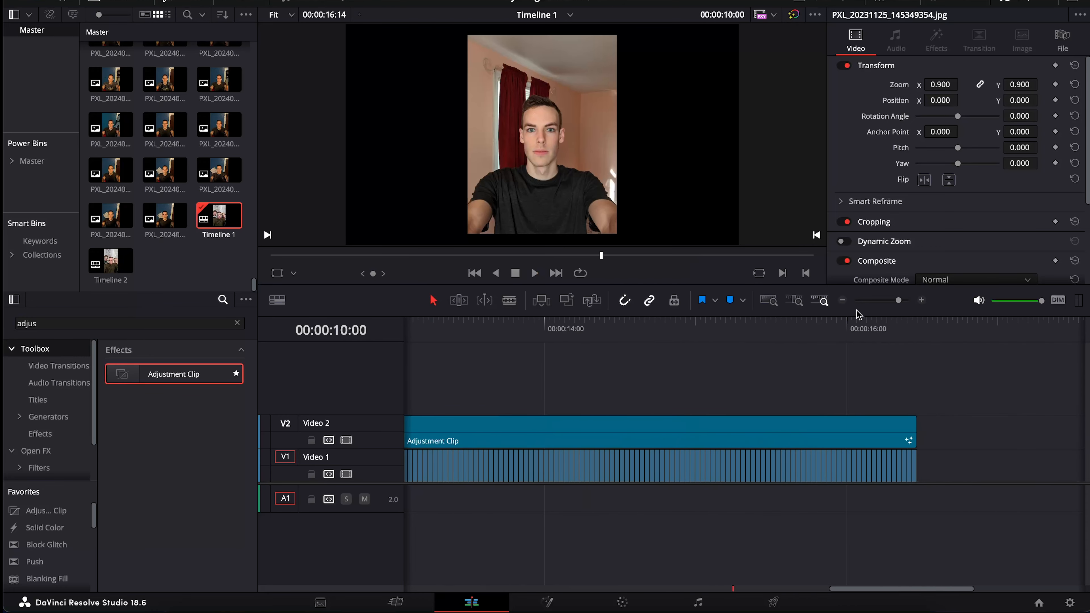
{"action": "left_click", "coordinate": [844, 302]}
{"action": "left_click", "coordinate": [844, 301]}
{"action": "left_click", "coordinate": [844, 301]}
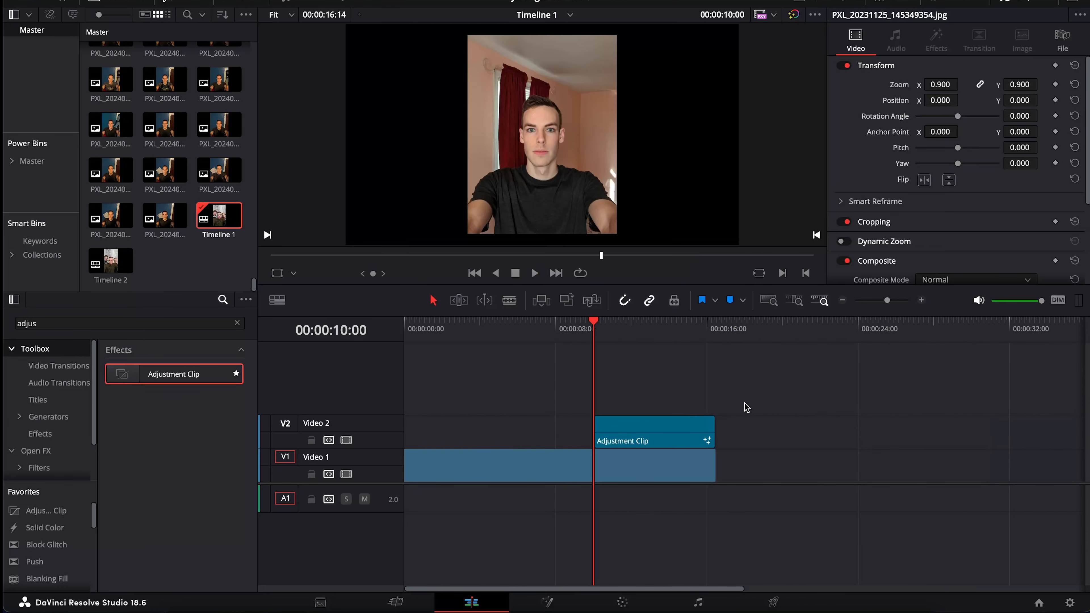
{"action": "left_click_drag", "start_coordinate": [604, 337], "coordinate": [648, 338]}
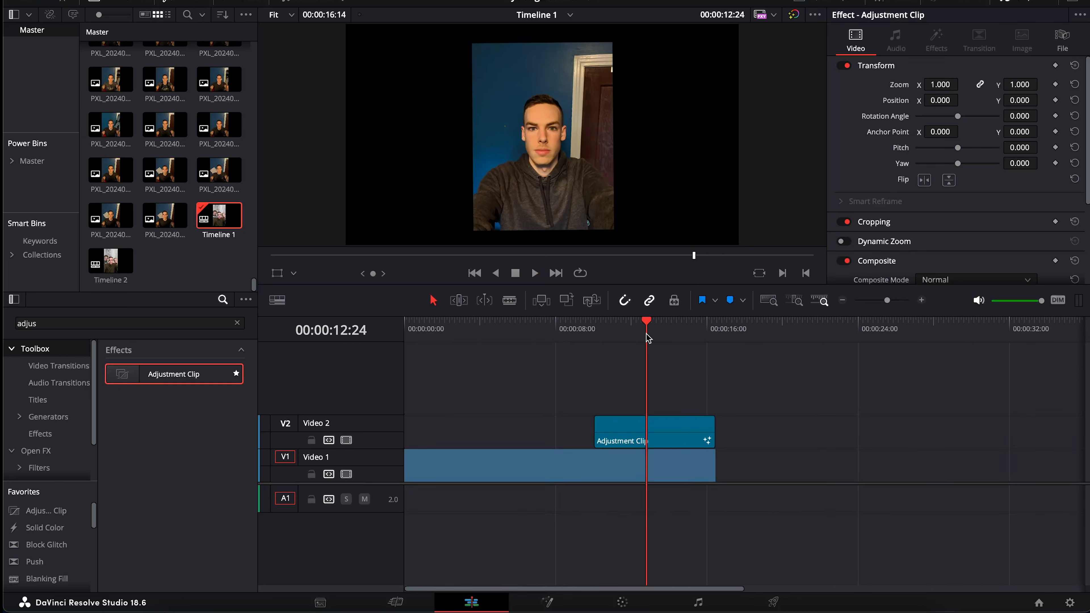
{"action": "left_click_drag", "start_coordinate": [645, 329], "coordinate": [677, 352]}
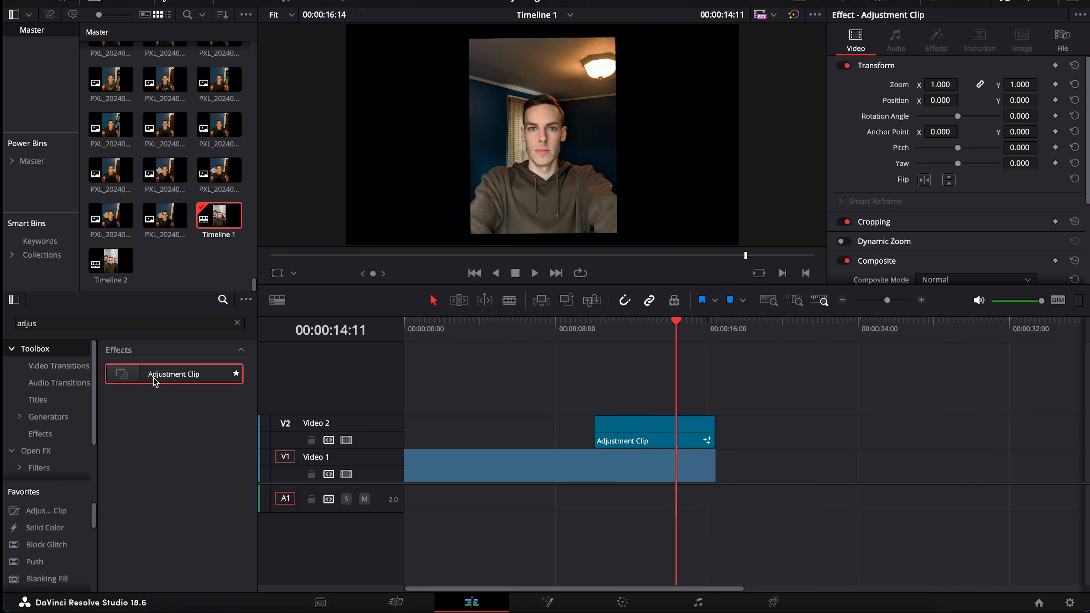
Drop a second Adjustment Clip onto a new Video 3 track and open it in Fusion
{"action": "left_click_drag", "start_coordinate": [155, 382], "coordinate": [604, 350]}
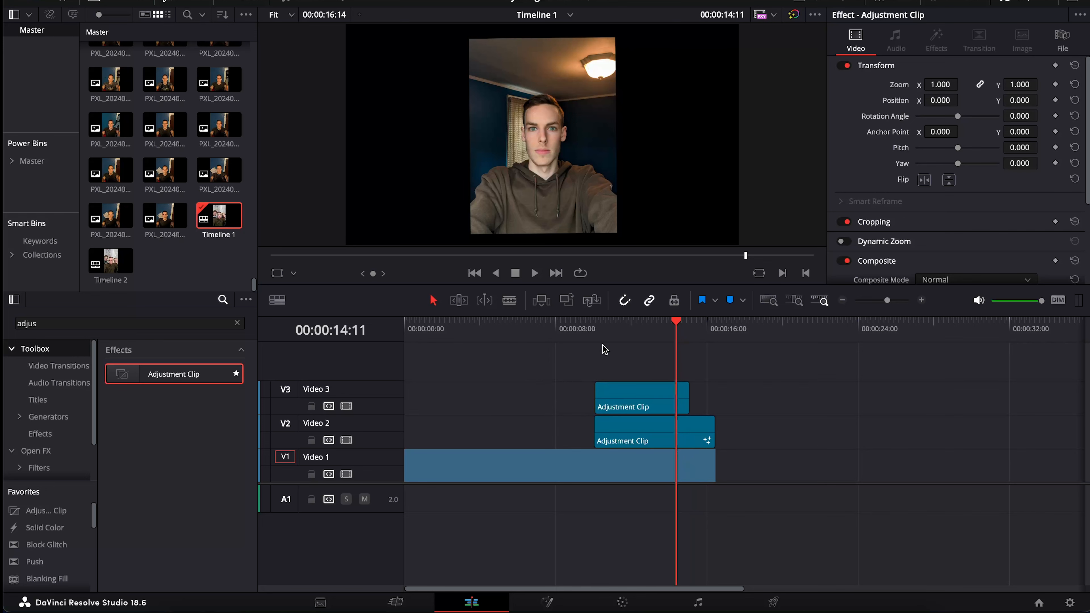
{"action": "left_click", "coordinate": [605, 336]}
{"action": "left_click", "coordinate": [629, 399]}
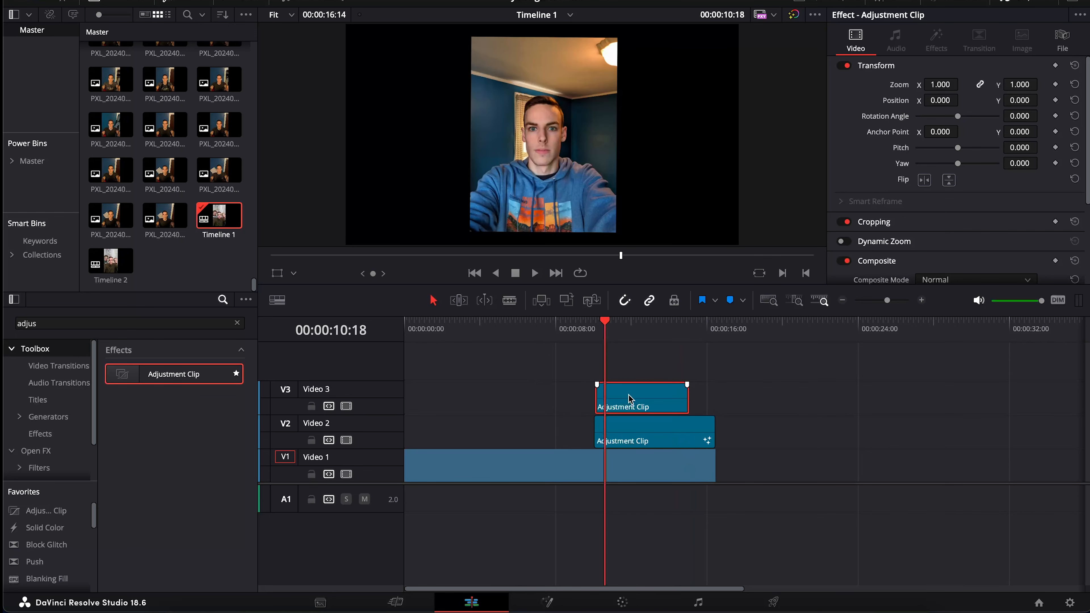
{"action": "left_click", "coordinate": [547, 602]}
{"action": "scroll", "coordinate": [52, 433], "scroll_direction": "left", "scroll_amount": 4}
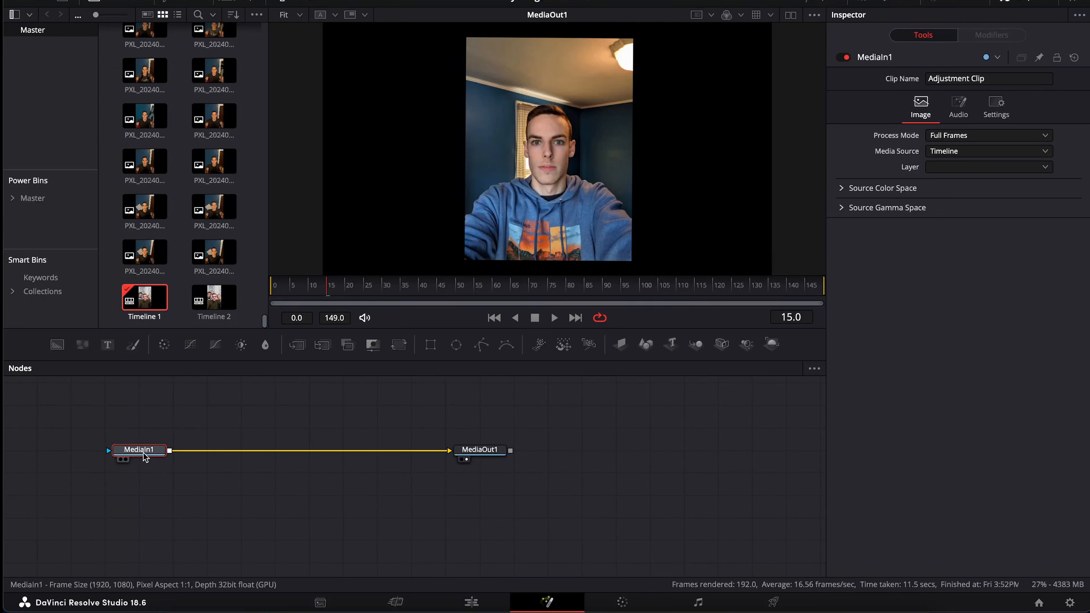
Add an sEllipse node and move sEllipse1 above the main node line
{"action": "key", "text": "shift+space"}
{"action": "type", "text": "Tracker"}
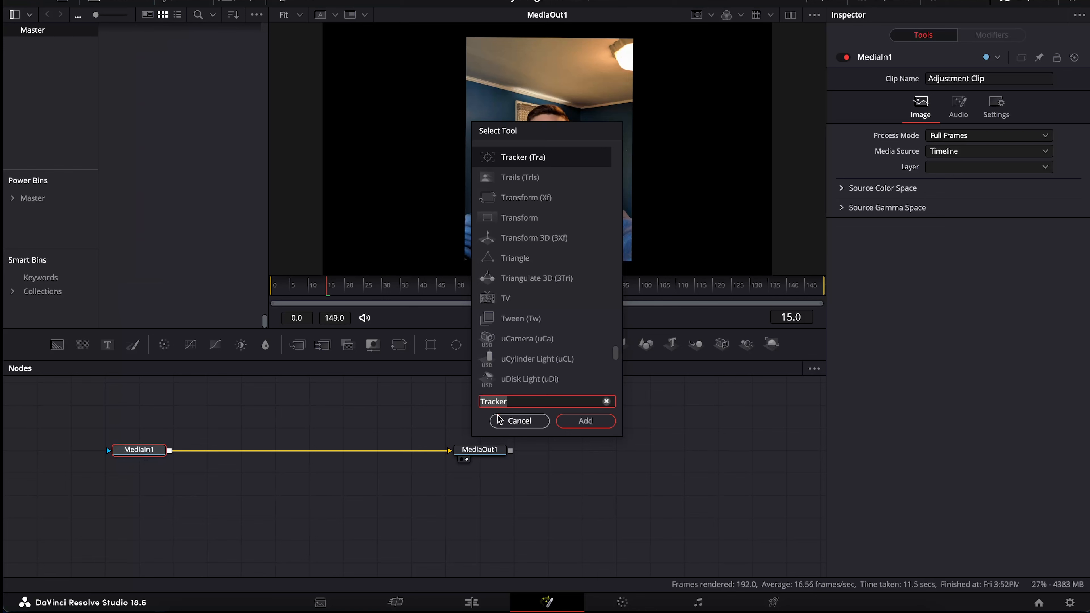
{"action": "left_click", "coordinate": [507, 425]}
{"action": "key", "text": "shift+space"}
{"action": "type", "text": "sel"}
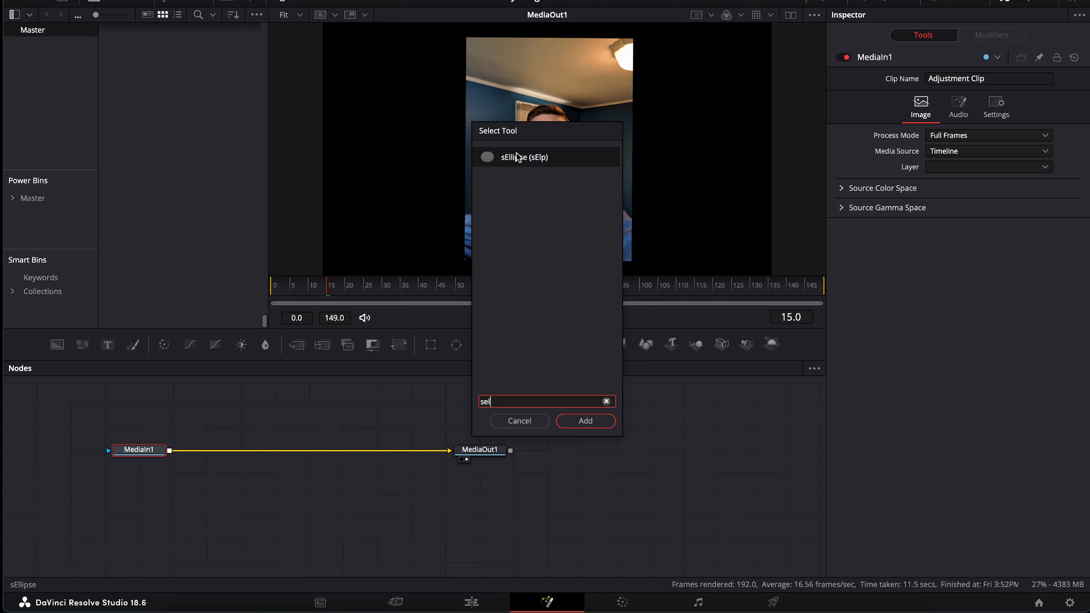
{"action": "left_click", "coordinate": [586, 421]}
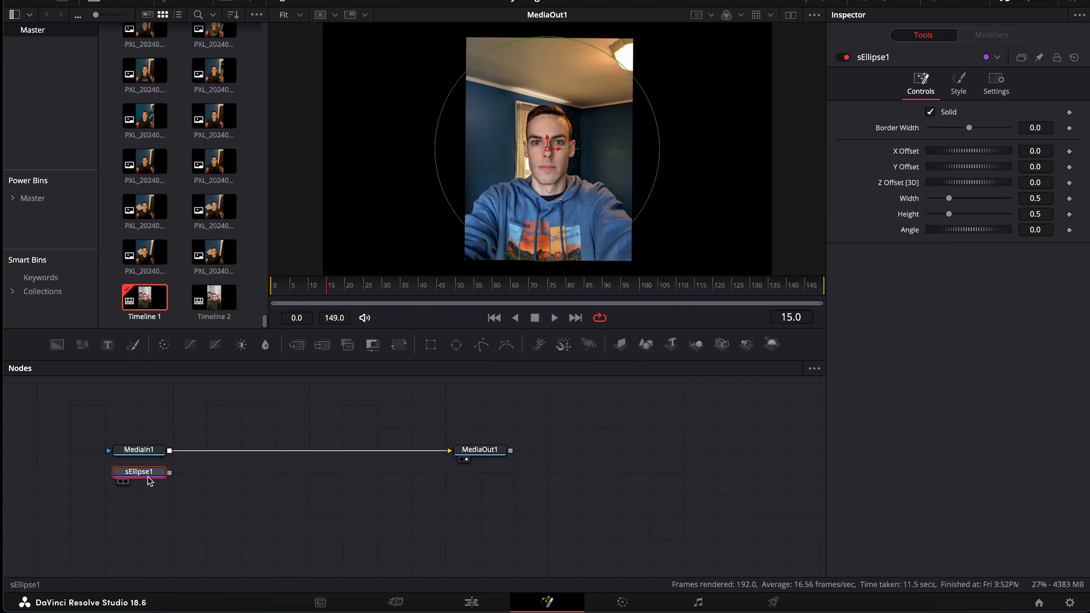
{"action": "left_click_drag", "start_coordinate": [154, 480], "coordinate": [293, 415]}
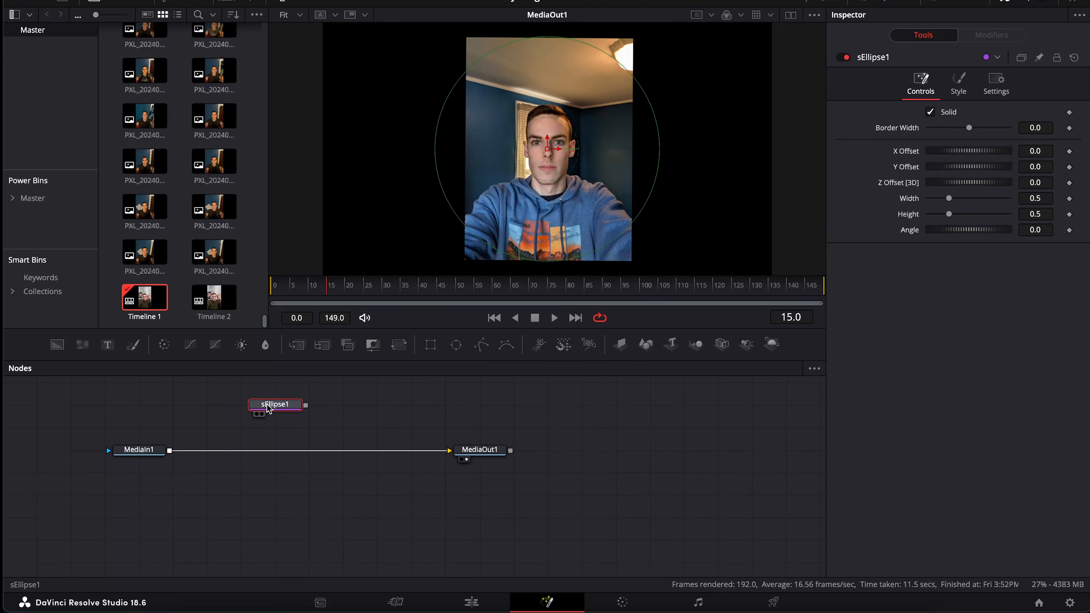
{"action": "left_click", "coordinate": [367, 422]}
{"action": "left_click", "coordinate": [312, 431]}
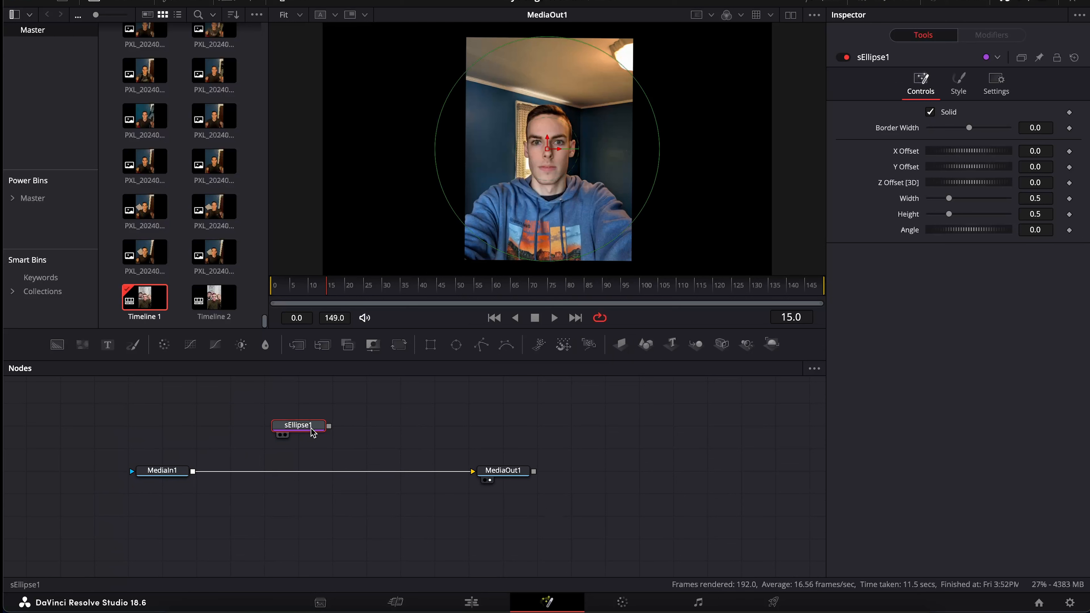
Add sRender after sEllipse1 and wire it into the footage line, creating Merge1
{"action": "key", "text": "shift+space"}
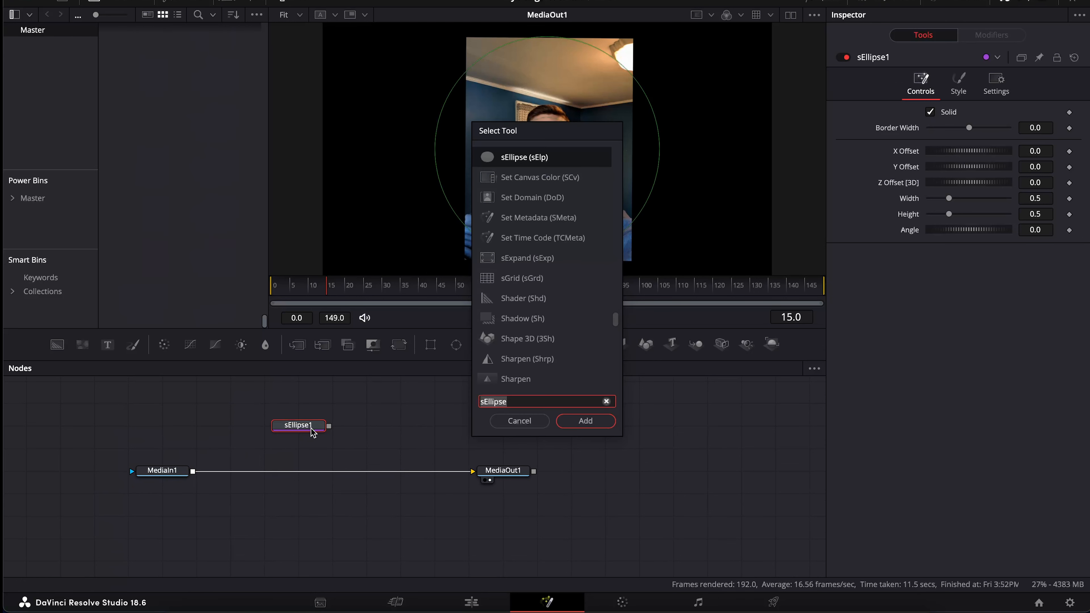
{"action": "type", "text": "sren"}
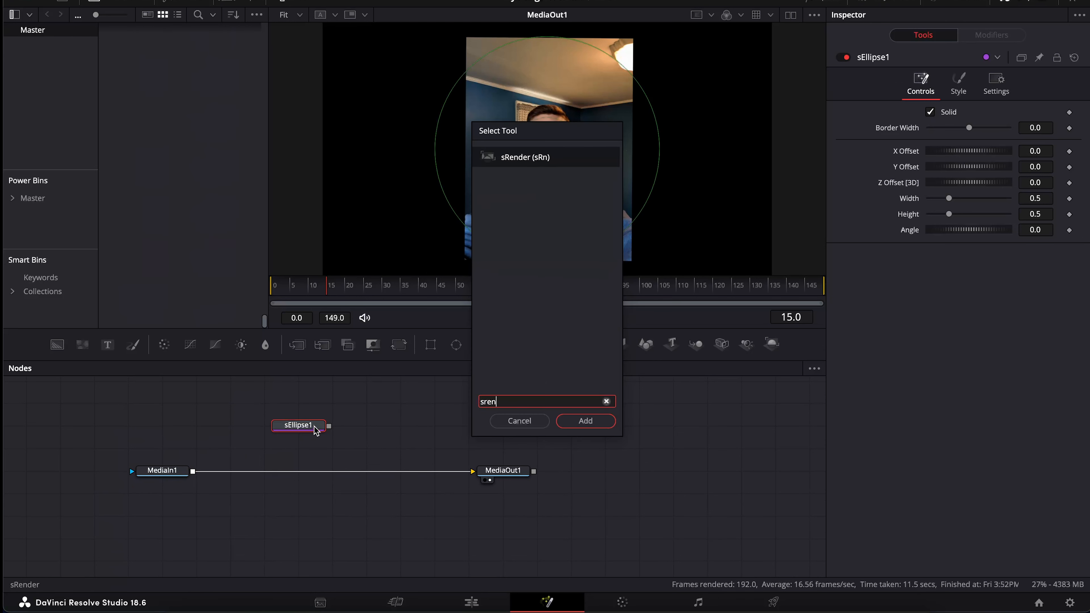
{"action": "left_click", "coordinate": [603, 425]}
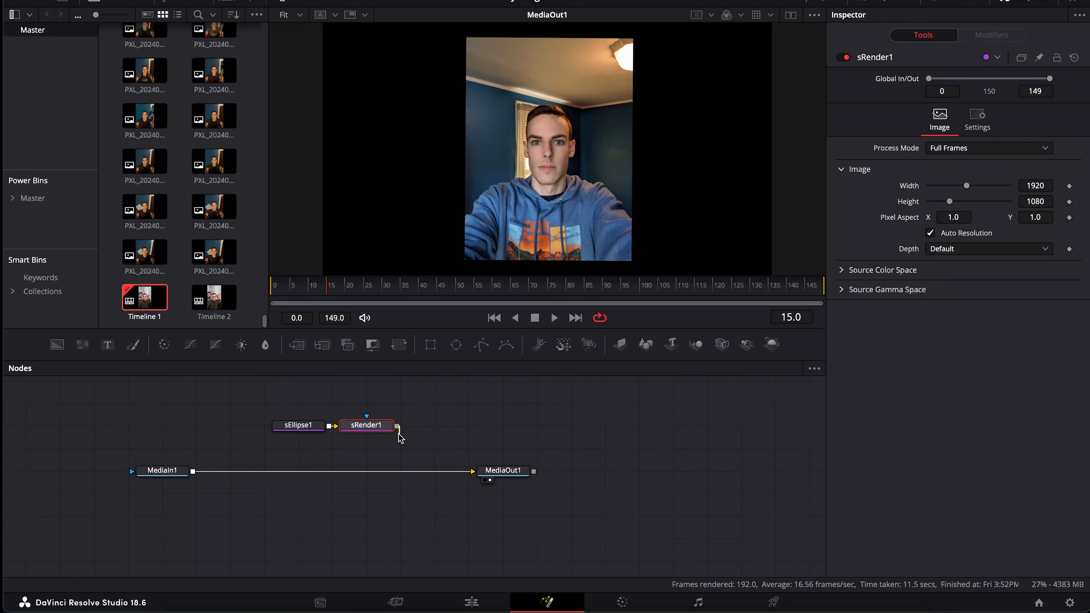
{"action": "left_click_drag", "start_coordinate": [397, 427], "coordinate": [194, 474]}
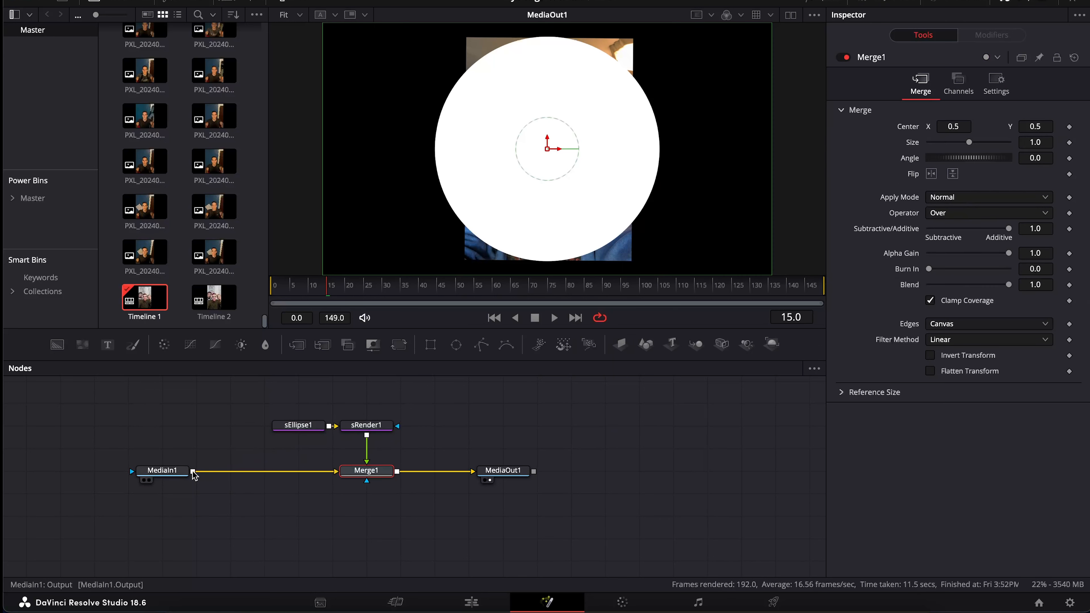
{"action": "left_click_drag", "start_coordinate": [366, 425], "coordinate": [316, 415]}
{"action": "left_click", "coordinate": [309, 428]}
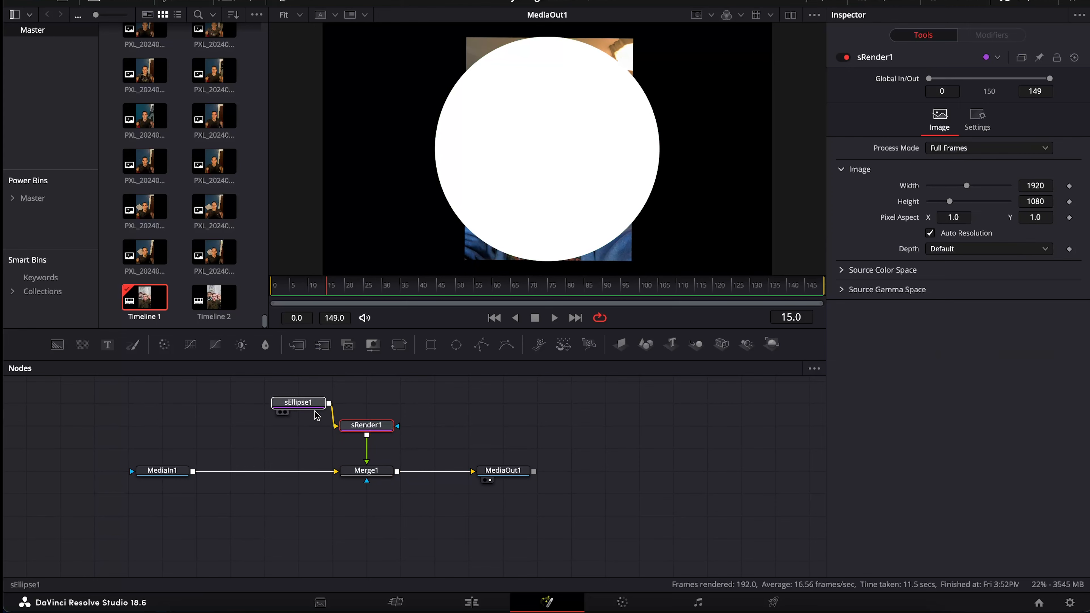
{"action": "left_click", "coordinate": [316, 411]}
{"action": "left_click", "coordinate": [1047, 198]}
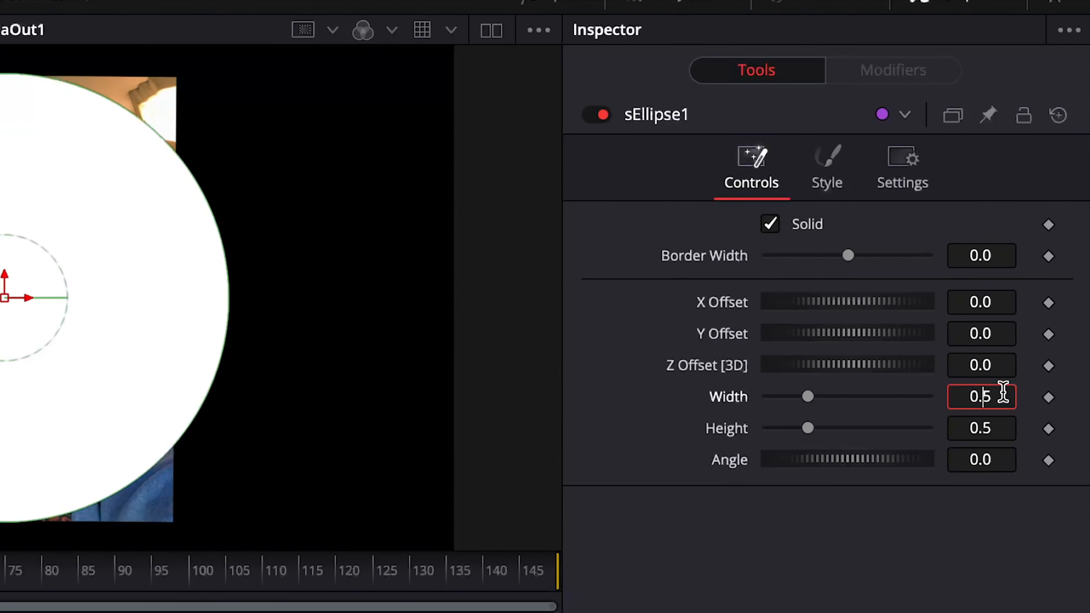
Set the ellipse's width and height both to 0.005
{"action": "type", "text": "00"}
{"action": "left_click", "coordinate": [1002, 421]}
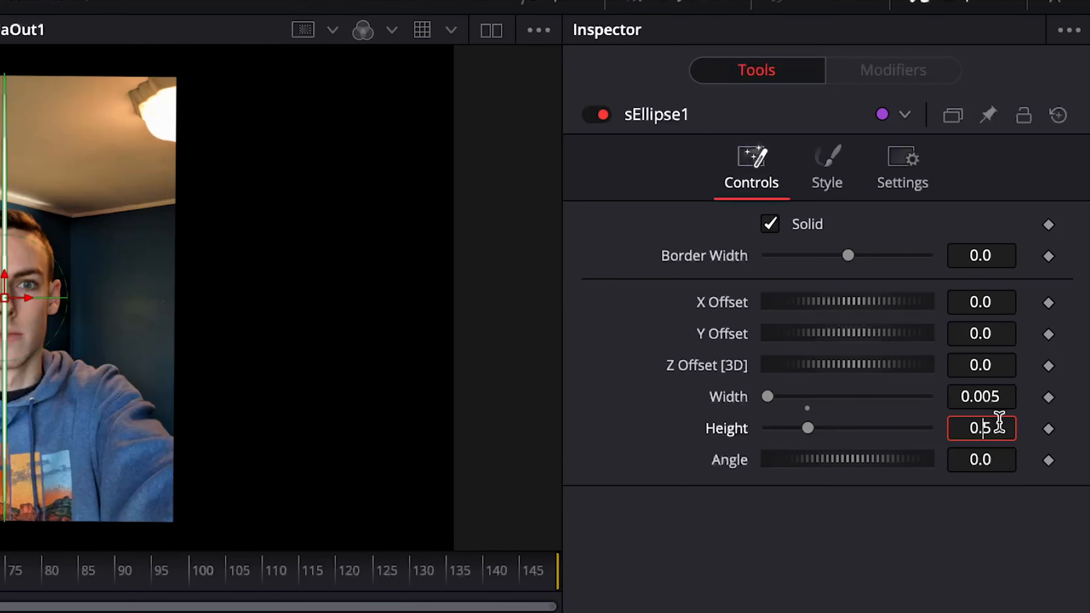
{"action": "type", "text": "00"}
{"action": "key", "text": "Tab"}
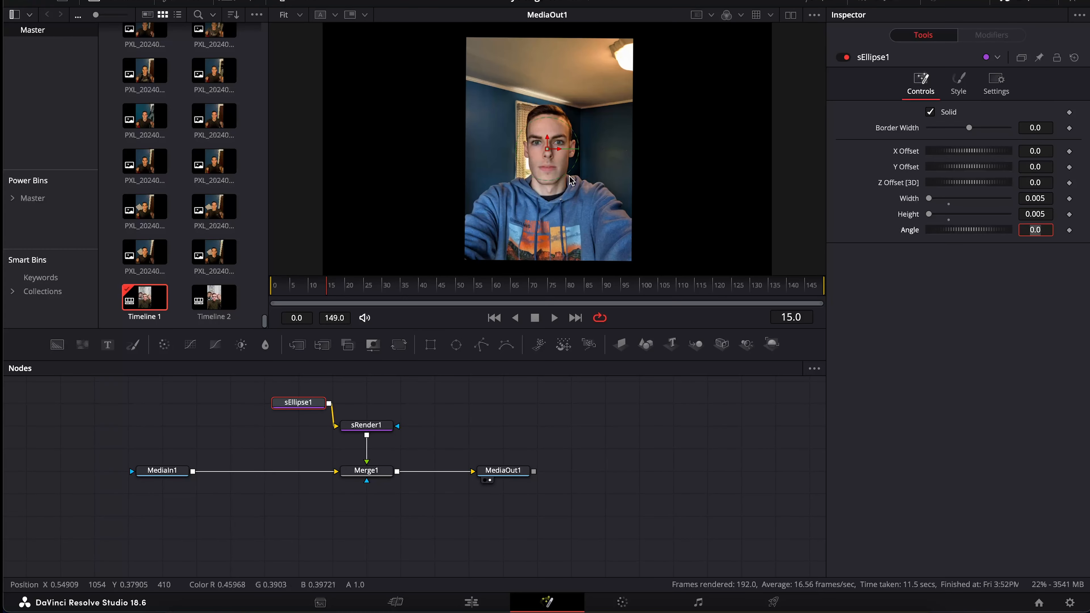
{"action": "scroll", "coordinate": [571, 180], "scroll_direction": "up", "scroll_amount": 10}
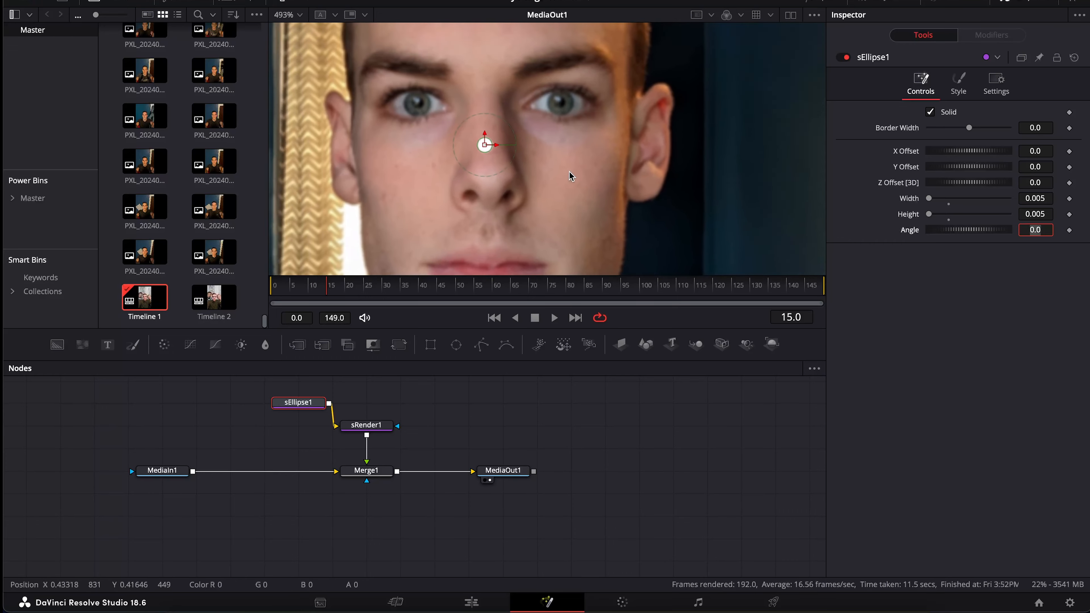
{"action": "scroll", "coordinate": [571, 177], "scroll_direction": "up", "scroll_amount": 5}
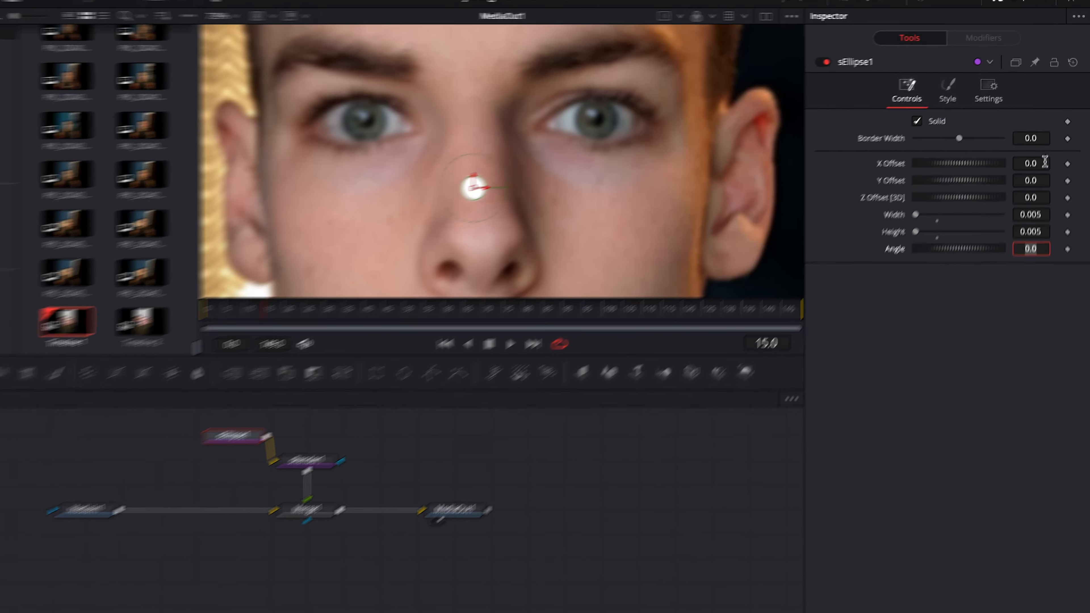
Offset the ellipse to X -0.025 and Y 0.015 so it sits over the left eye
{"action": "left_click", "coordinate": [1048, 150]}
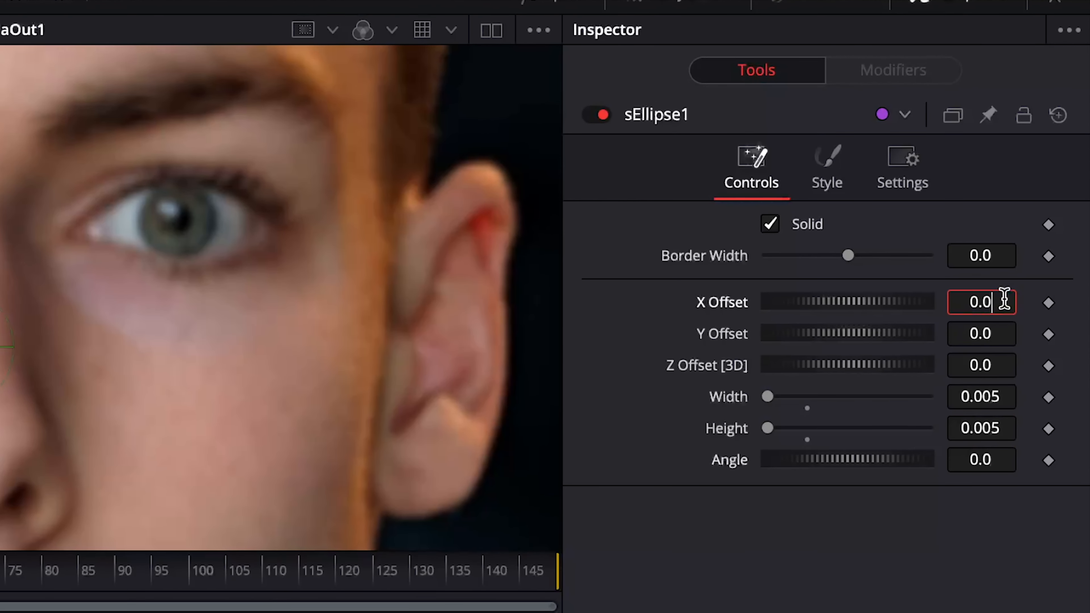
{"action": "type", "text": "25"}
{"action": "type", "text": "-"}
{"action": "key", "text": "Tab"}
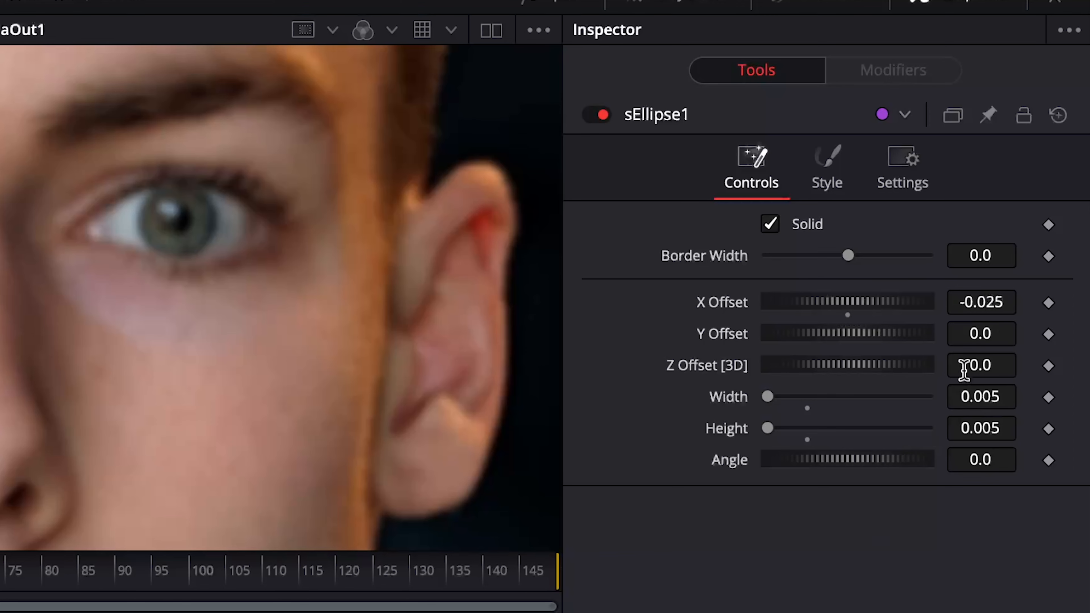
{"action": "left_click", "coordinate": [1005, 335]}
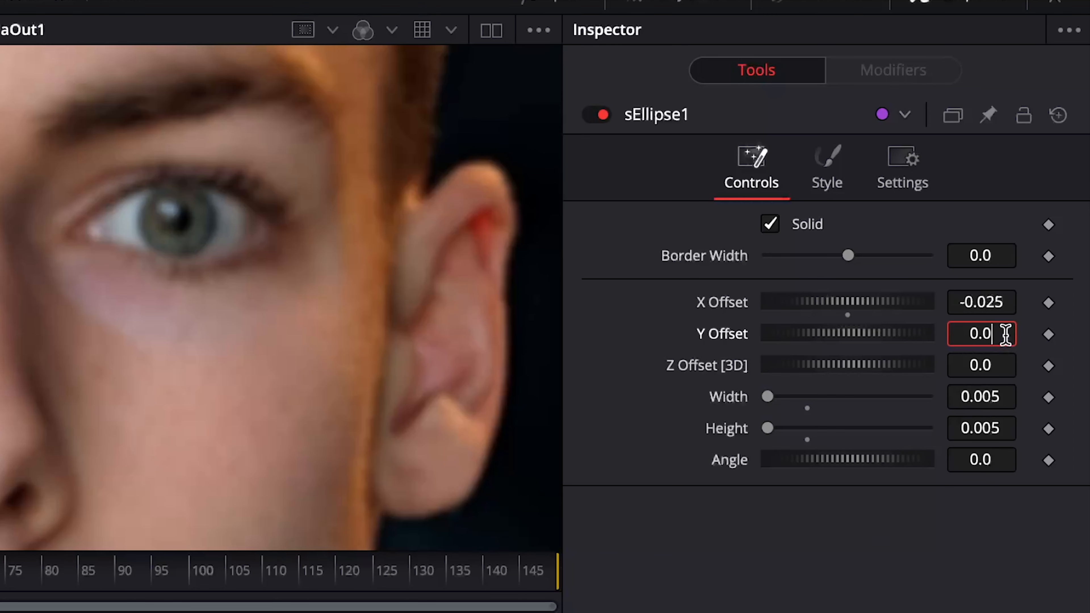
{"action": "type", "text": "15"}
{"action": "key", "text": "Tab"}
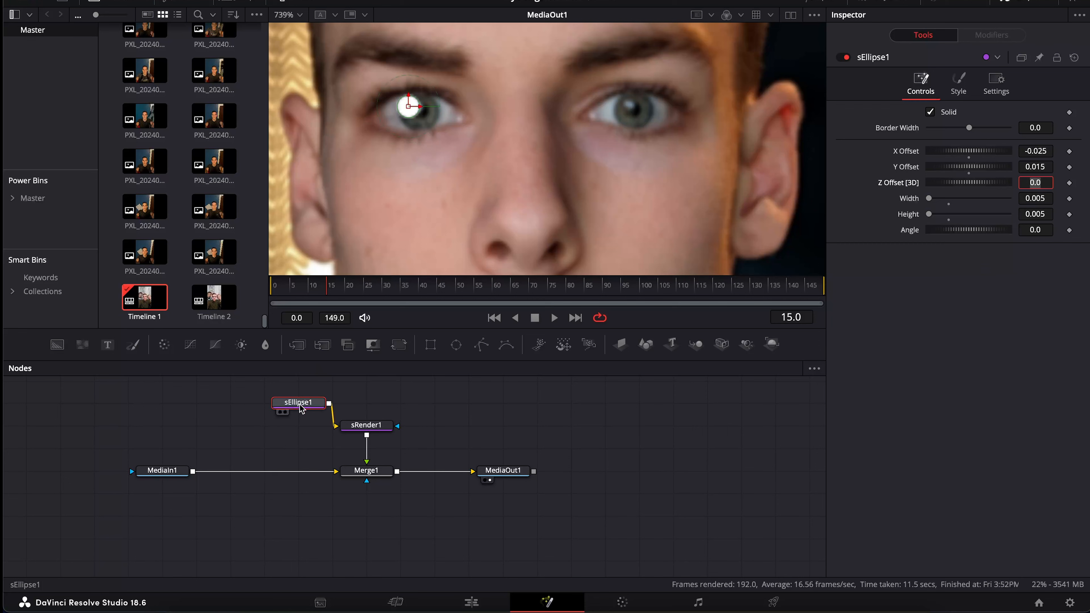
Flip the sign of sEllipse1_1's X Offset to 0.025, moving the second dot onto the other eye
{"action": "left_click", "coordinate": [300, 405]}
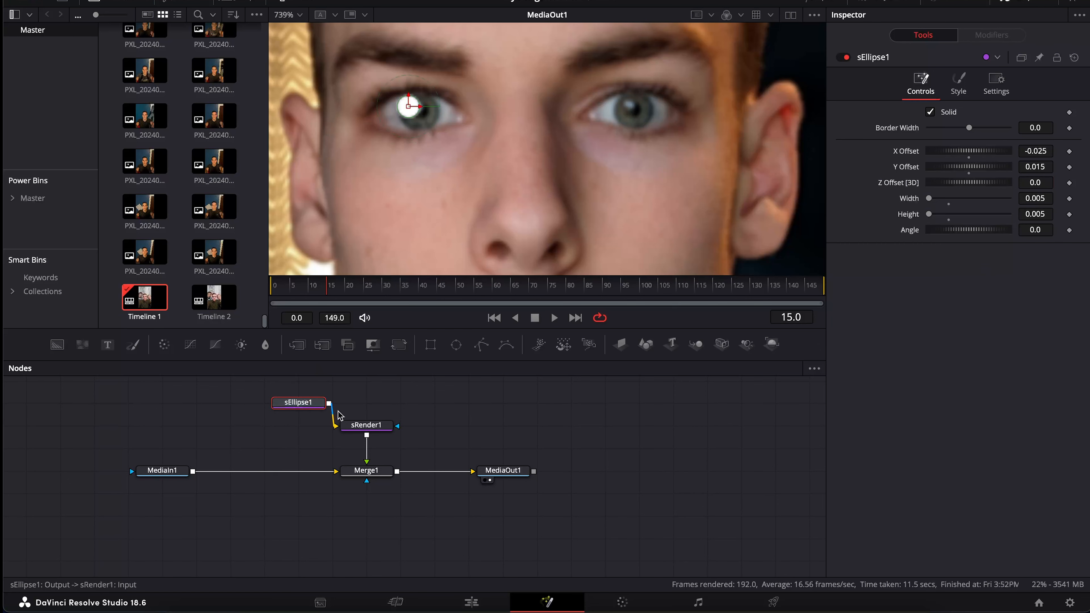
{"action": "scroll", "coordinate": [355, 418], "scroll_direction": "up", "scroll_amount": 2}
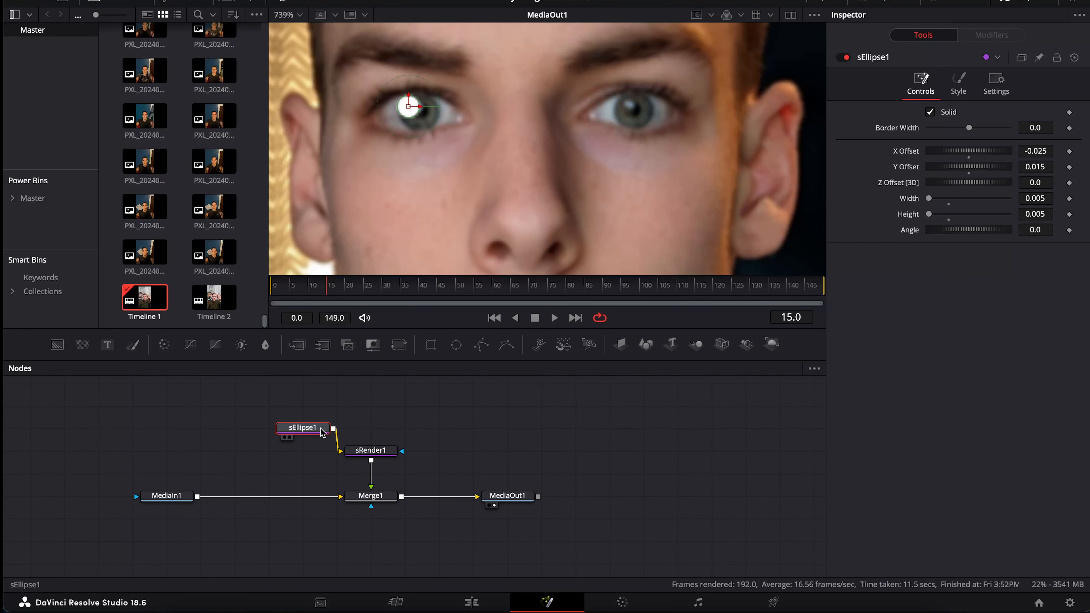
{"action": "left_click_drag", "start_coordinate": [322, 423], "coordinate": [322, 417]}
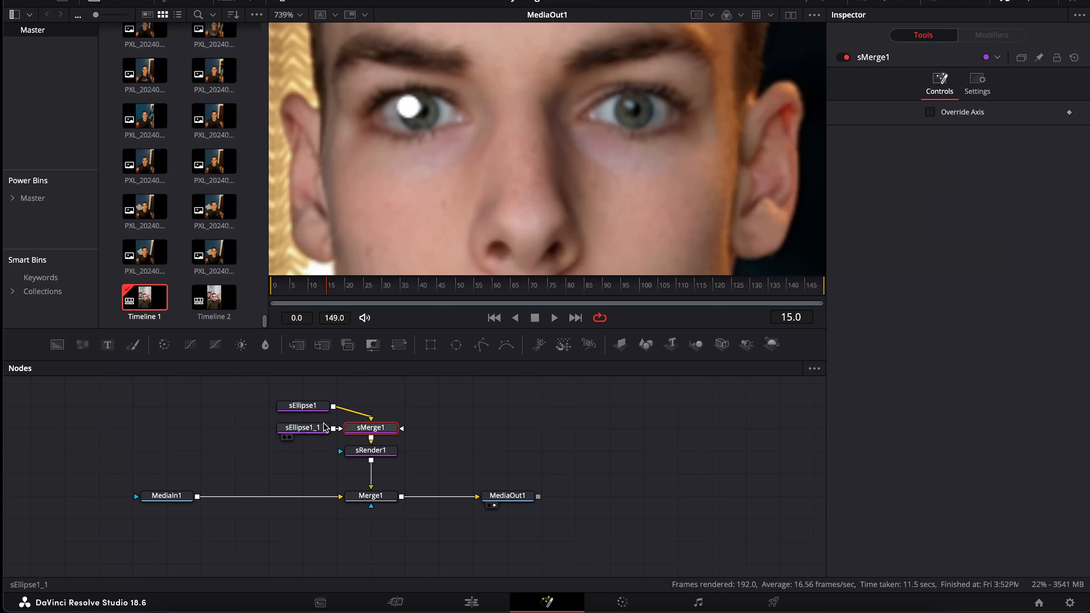
{"action": "left_click", "coordinate": [316, 433]}
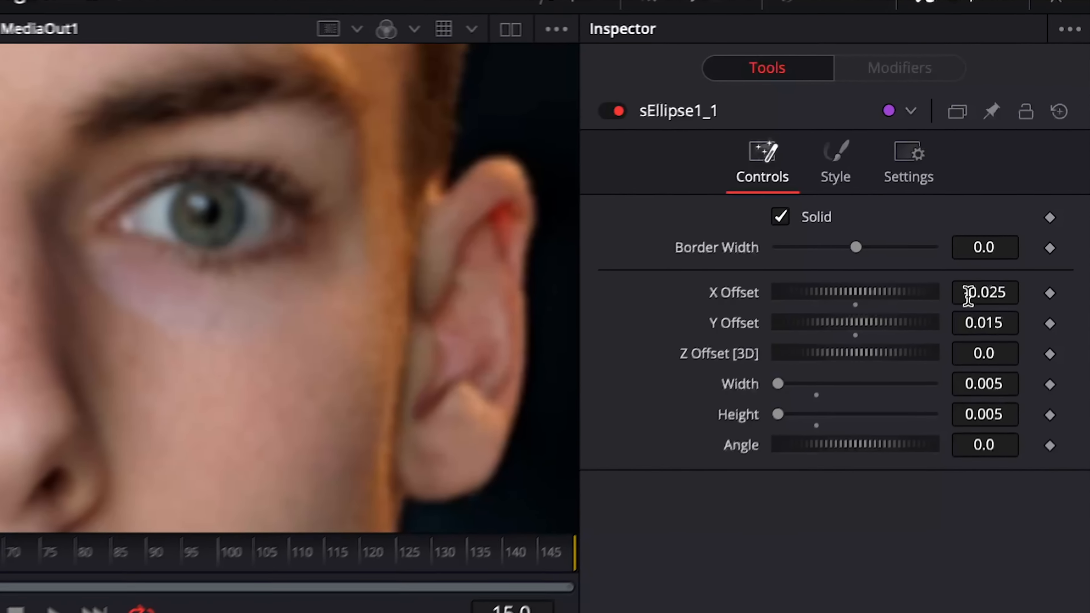
{"action": "left_click", "coordinate": [986, 251]}
{"action": "type", "text": "-"}
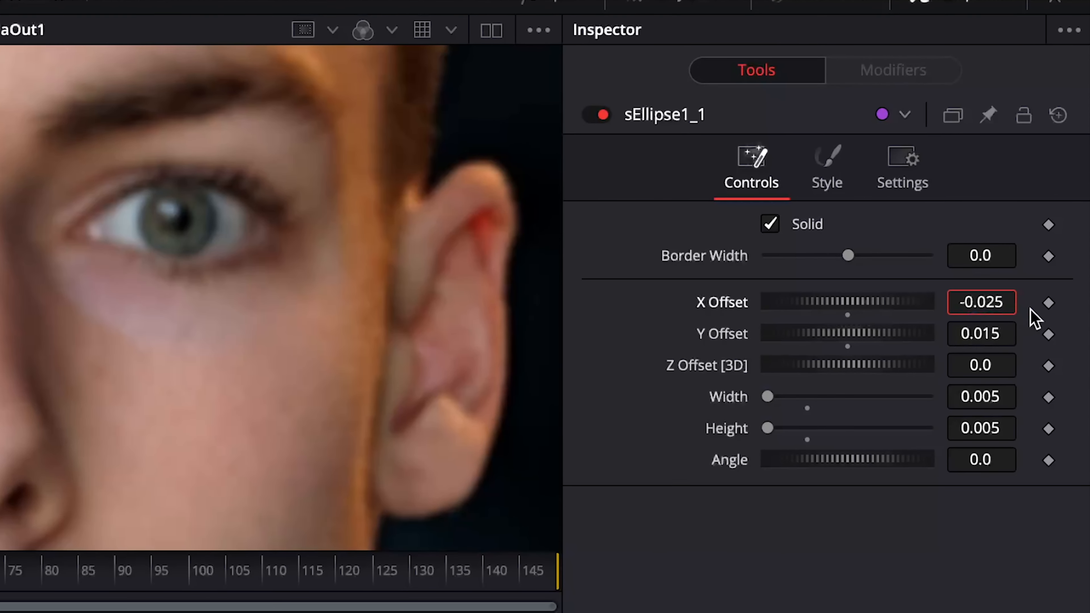
{"action": "key", "text": "Tab"}
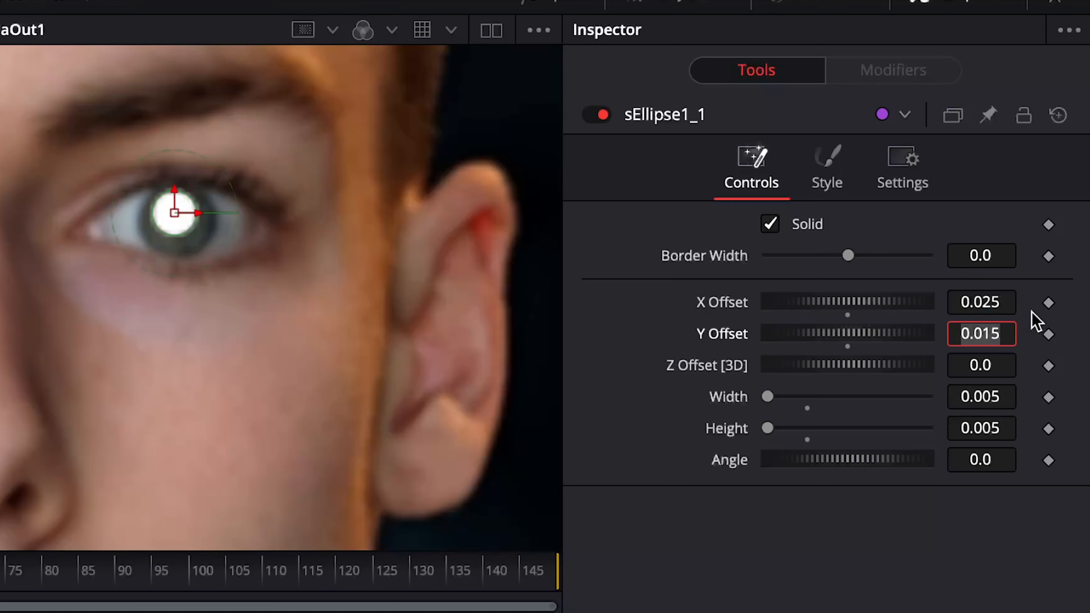
{"action": "key", "text": "Return"}
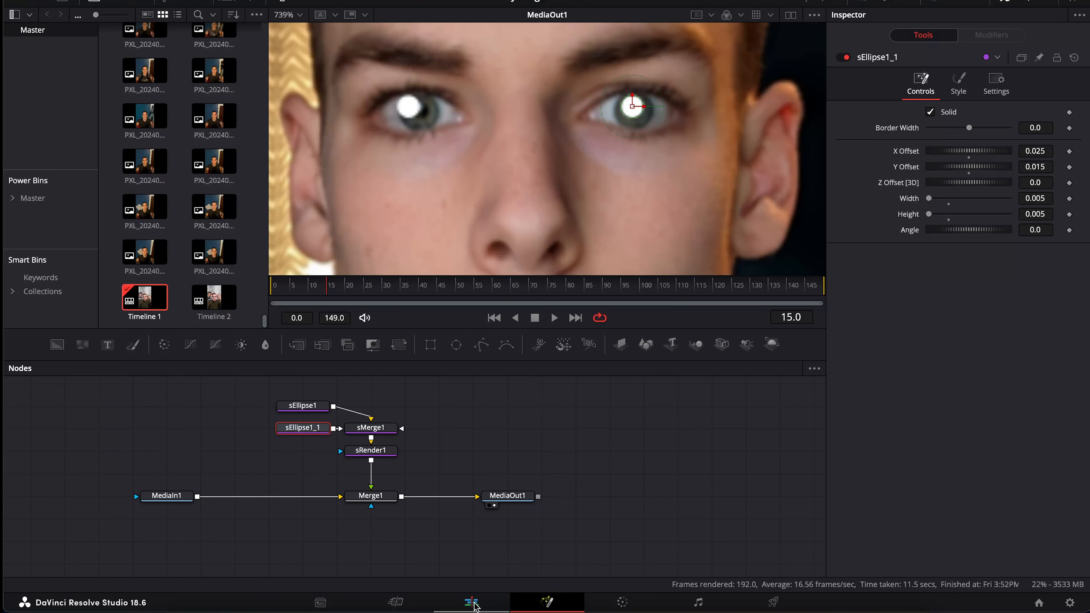
Back on the Edit page, place a copy of the Video 2 adjustment clip before the original
{"action": "left_click", "coordinate": [471, 602]}
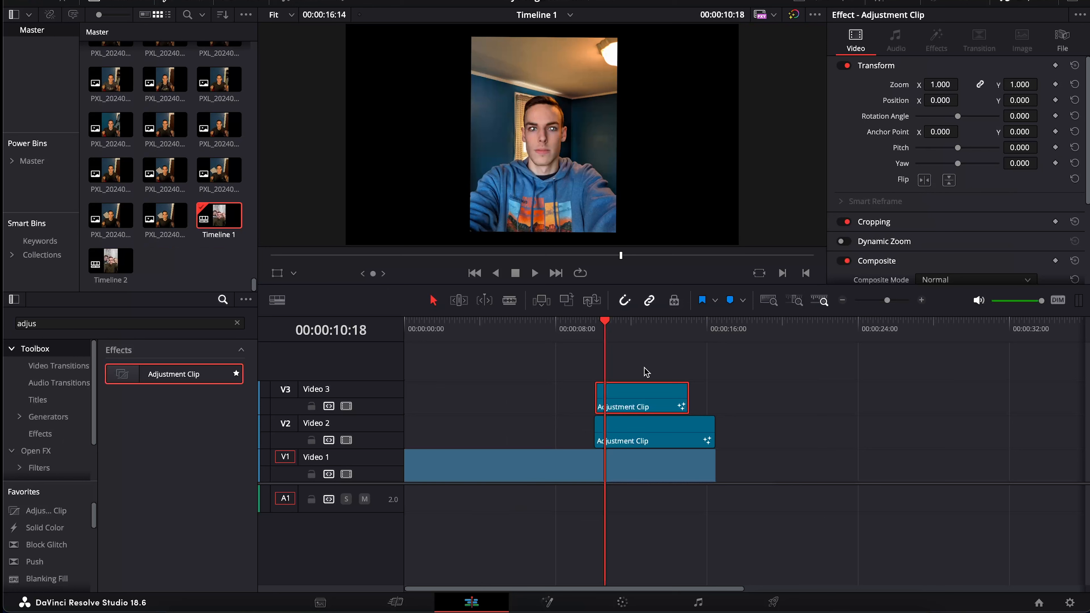
{"action": "left_click", "coordinate": [642, 432]}
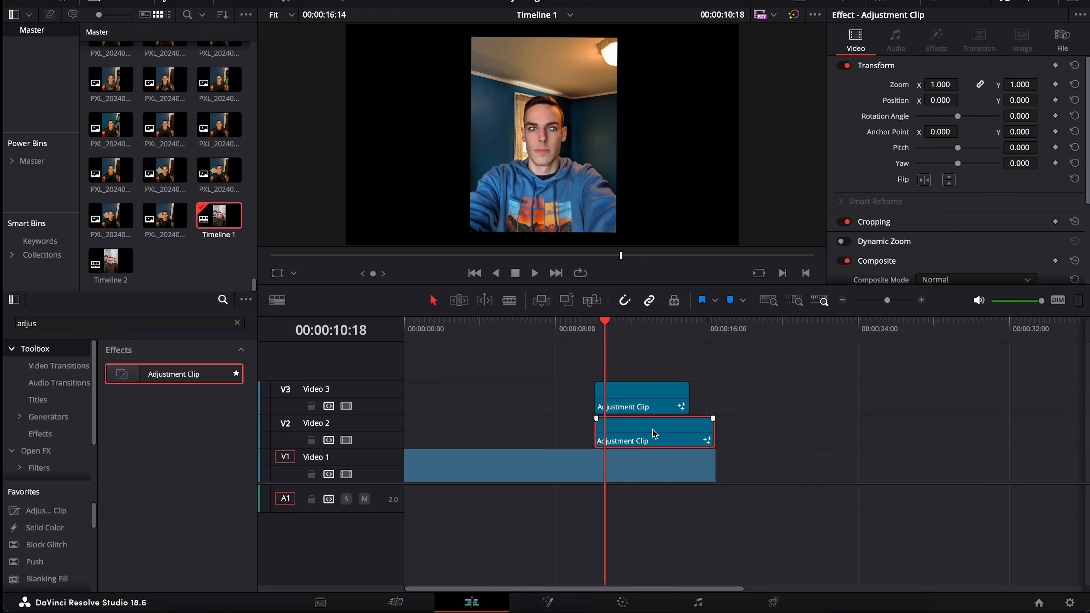
{"action": "left_click_drag", "start_coordinate": [652, 429], "coordinate": [800, 424]}
{"action": "key", "text": "Delete"}
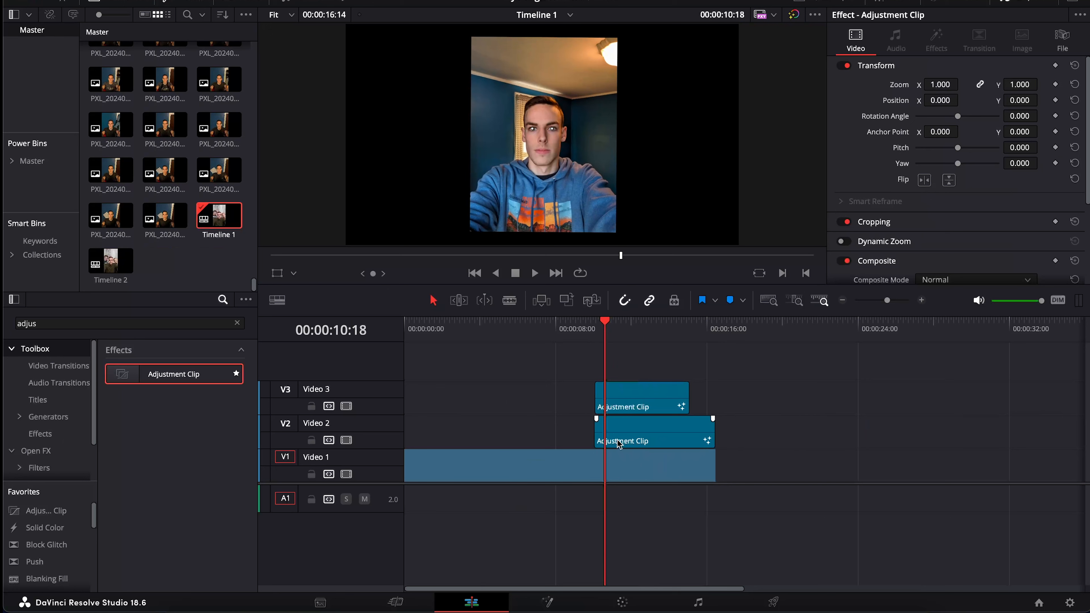
{"action": "left_click_drag", "start_coordinate": [646, 442], "coordinate": [529, 443]}
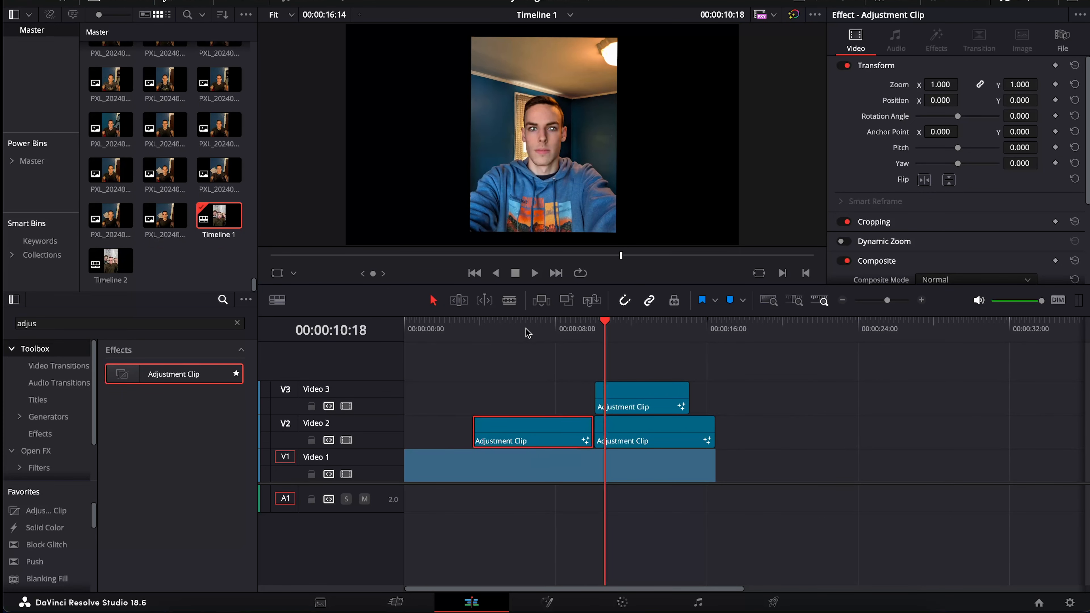
{"action": "left_click_drag", "start_coordinate": [527, 333], "coordinate": [576, 336]}
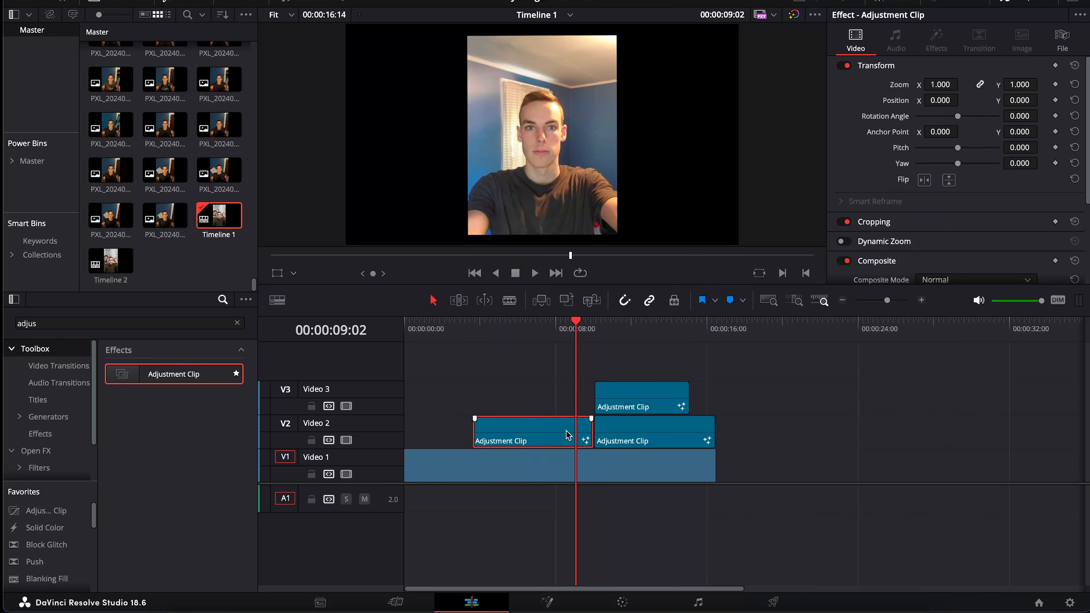
Zoom in at the cut and trim the Video 3 clip to start 13 frames earlier
{"action": "left_click", "coordinate": [620, 435]}
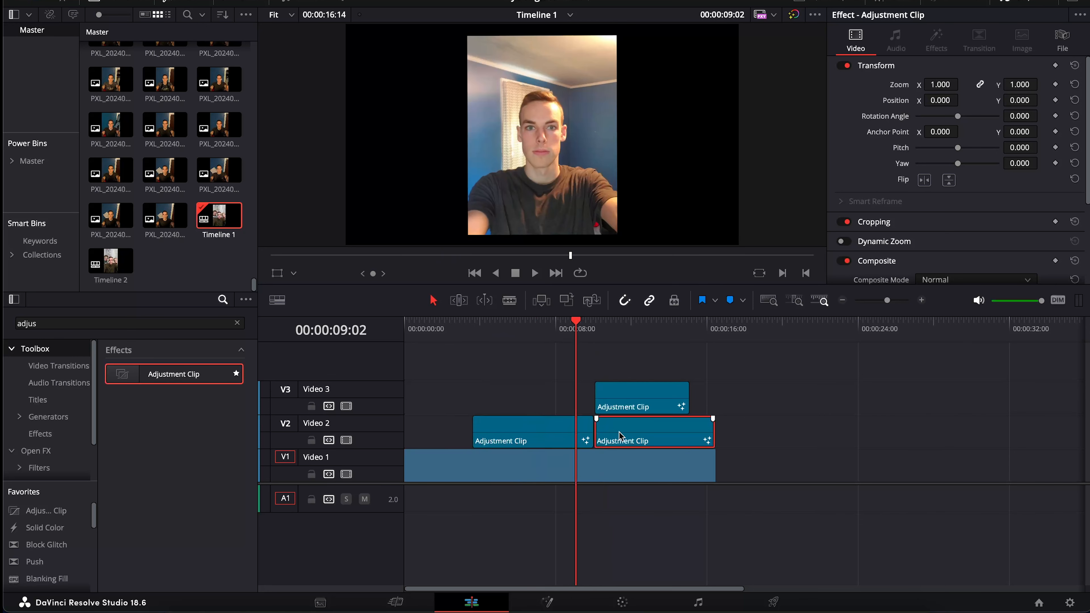
{"action": "key", "text": "Down"}
{"action": "left_click", "coordinate": [922, 301]}
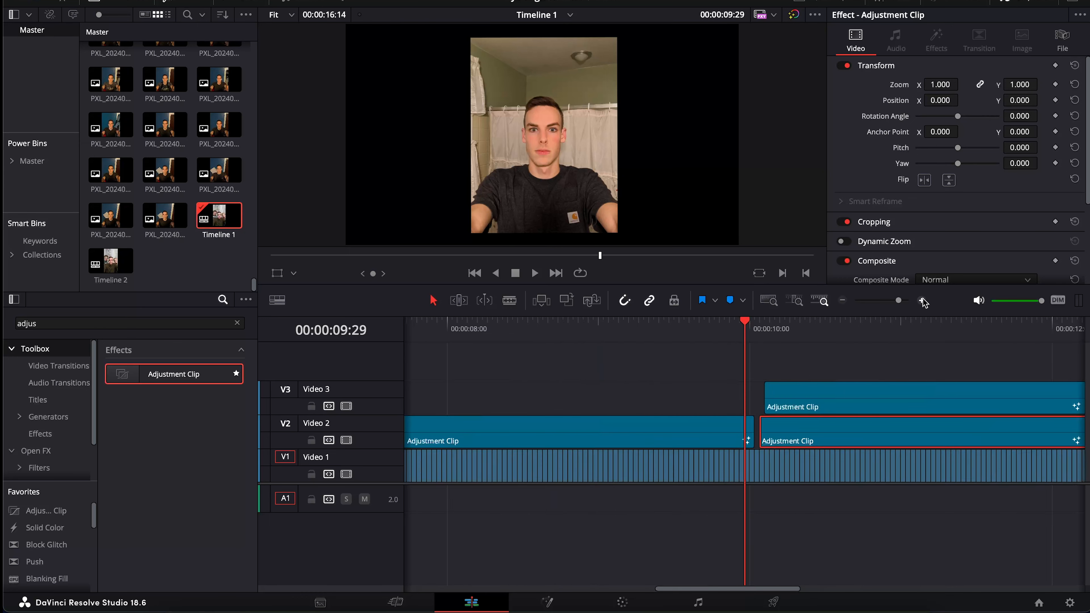
{"action": "left_click", "coordinate": [922, 301]}
{"action": "left_click", "coordinate": [739, 434]}
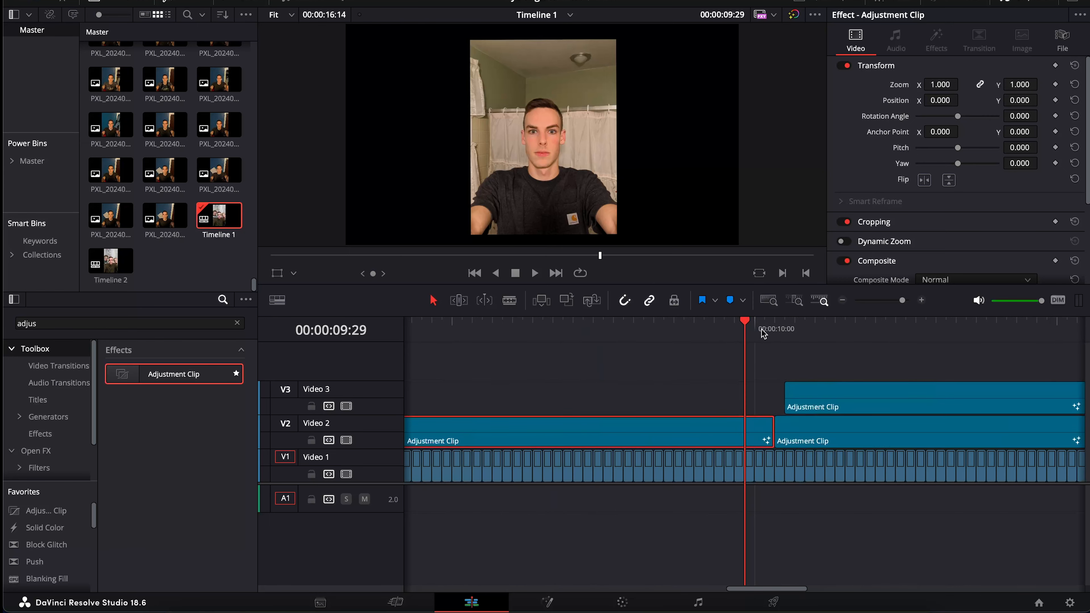
{"action": "left_click_drag", "start_coordinate": [763, 334], "coordinate": [774, 331]}
{"action": "left_click_drag", "start_coordinate": [789, 389], "coordinate": [685, 399]}
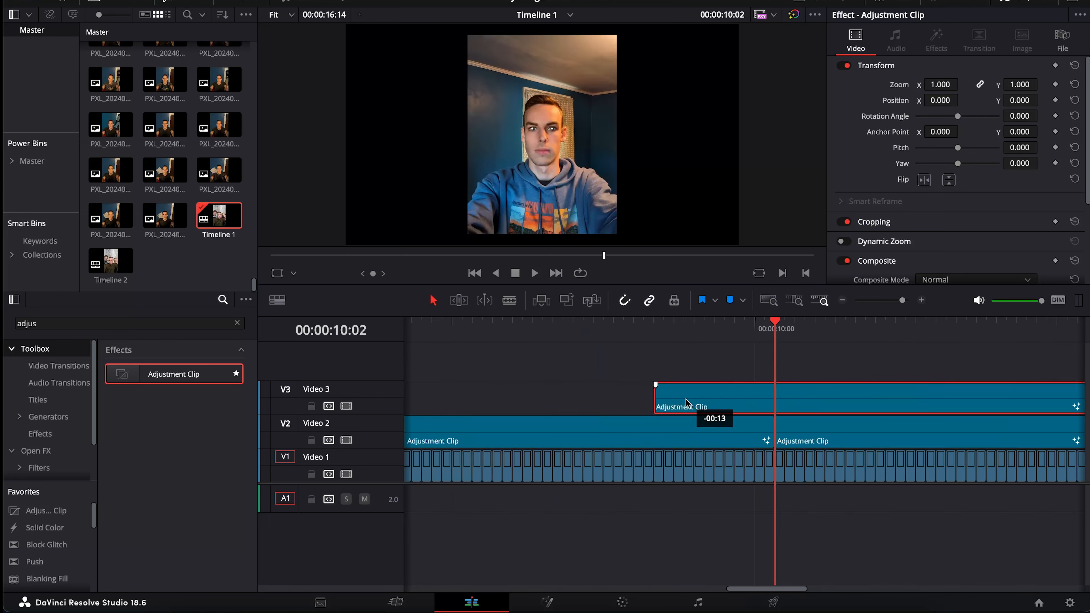
{"action": "left_click", "coordinate": [806, 442]}
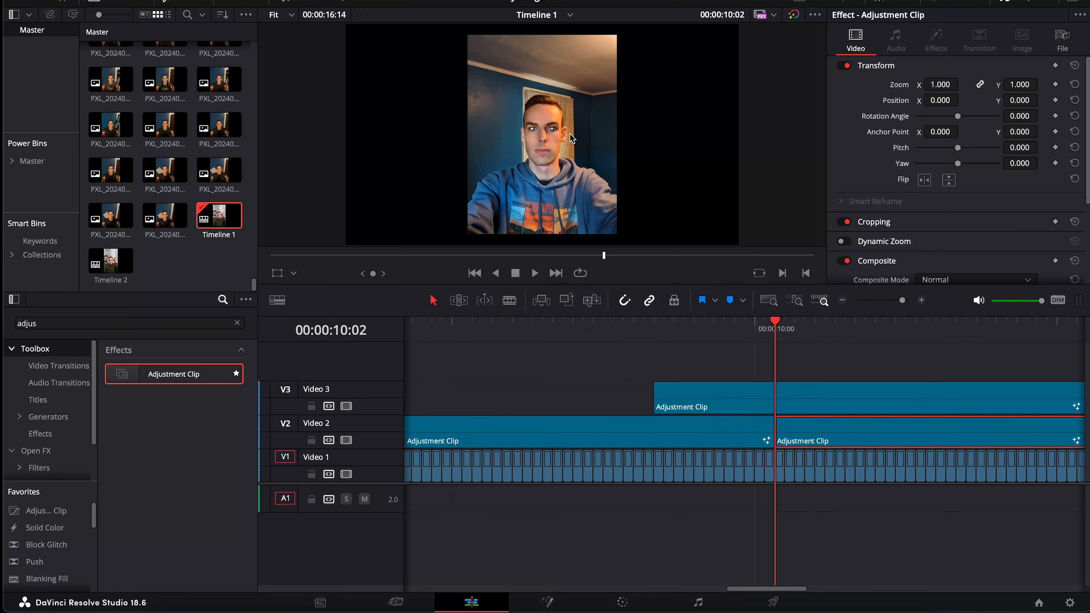
{"action": "scroll", "coordinate": [572, 137], "scroll_direction": "up", "scroll_amount": 5}
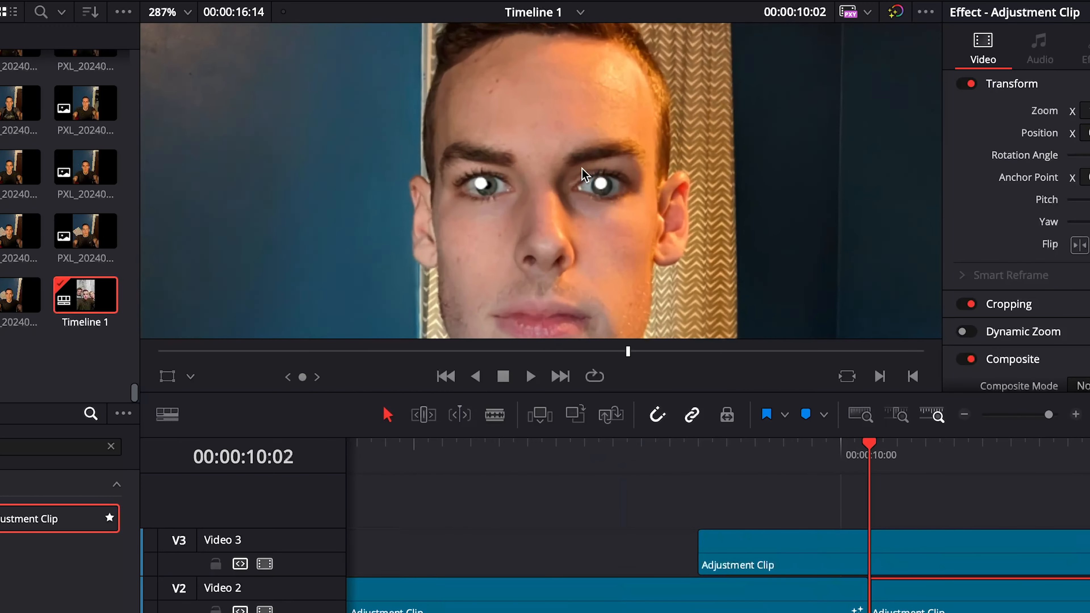
{"action": "scroll", "coordinate": [585, 175], "scroll_direction": "up", "scroll_amount": 1}
{"action": "key", "text": "Right"}
{"action": "key", "text": "Right"}
{"action": "key", "text": "Right"}
{"action": "key", "text": "Right"}
{"action": "key", "text": "Right"}
{"action": "key", "text": "Right"}
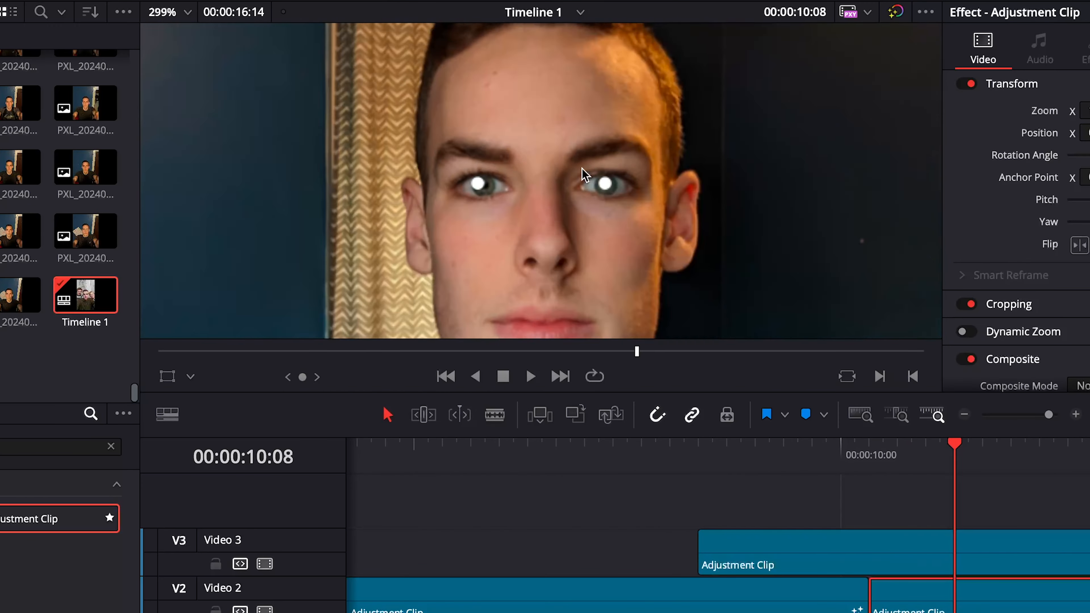
{"action": "key", "text": "Left"}
{"action": "key", "text": "Left"}
{"action": "key", "text": "Left"}
{"action": "key", "text": "Left"}
{"action": "key", "text": "Left"}
{"action": "key", "text": "Left"}
{"action": "key", "text": "Left"}
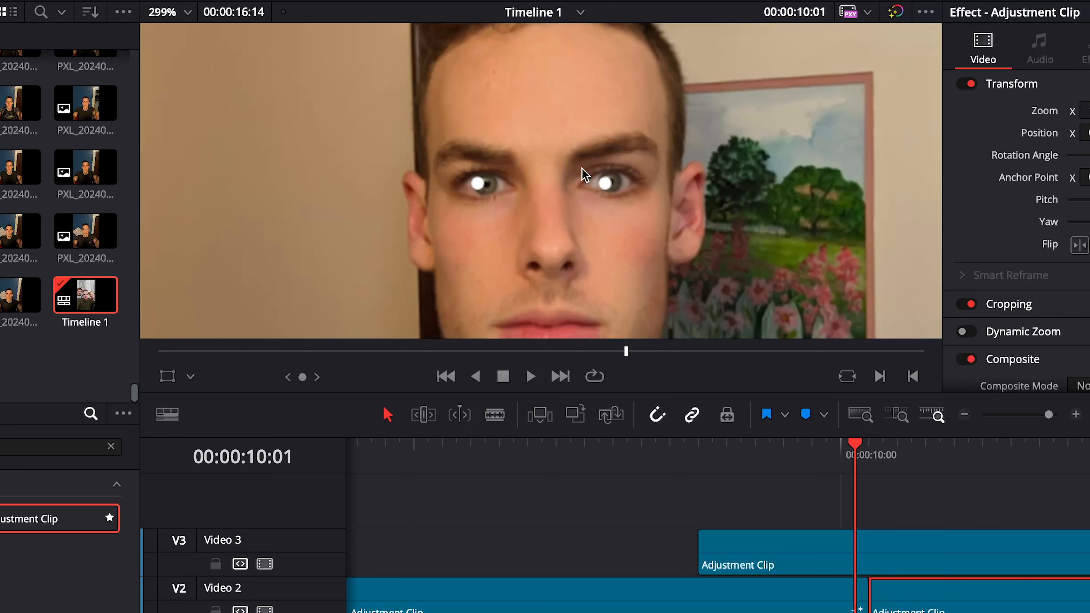
{"action": "key", "text": "Left"}
{"action": "key", "text": "Right"}
{"action": "key", "text": "Right"}
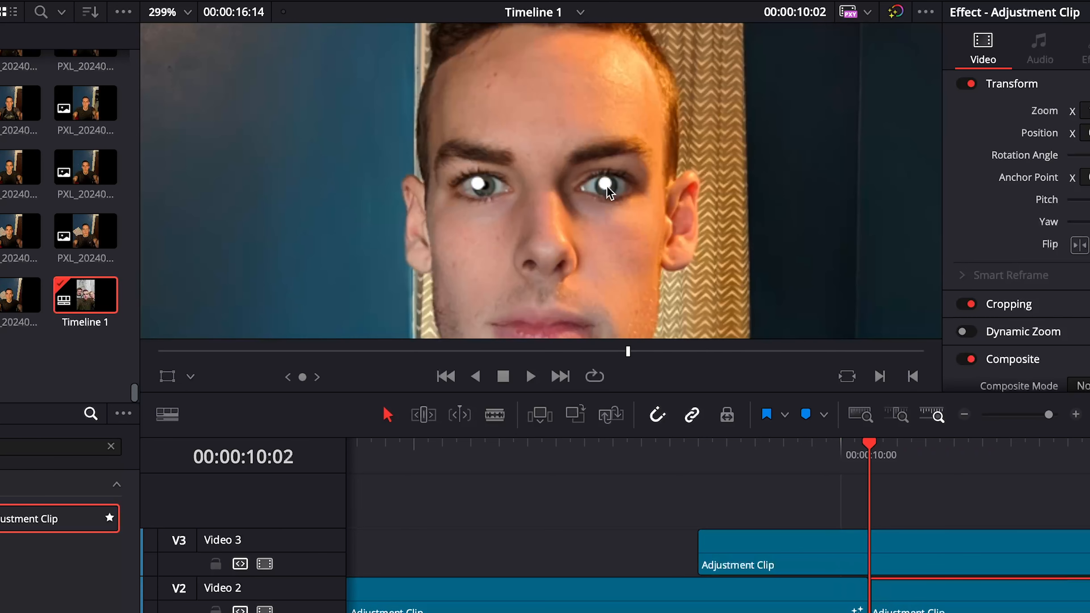
{"action": "scroll", "coordinate": [607, 187], "scroll_direction": "up", "scroll_amount": 5}
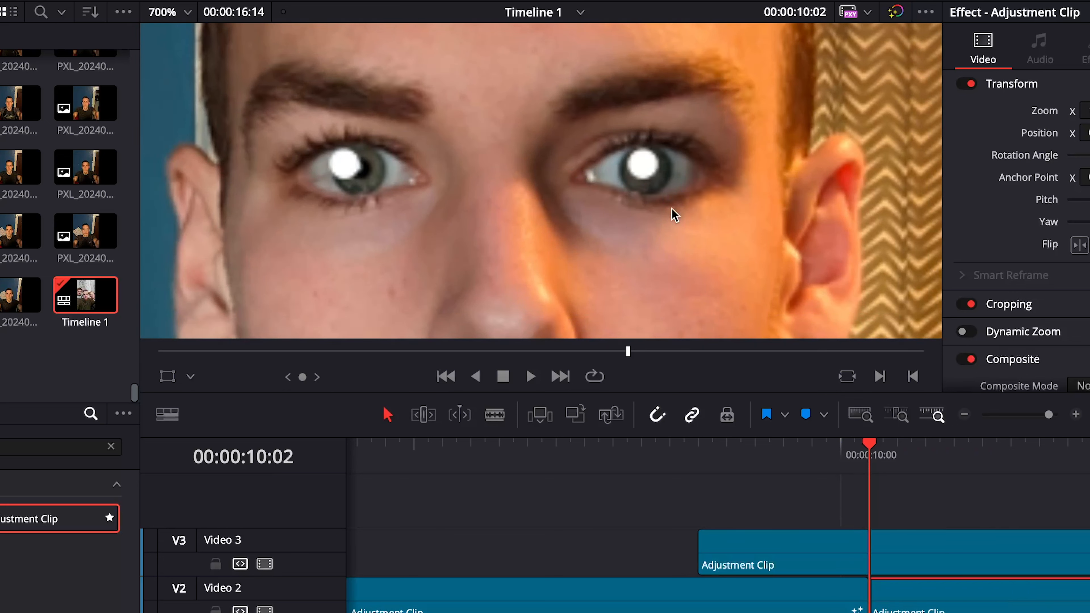
{"action": "left_click", "coordinate": [767, 597]}
{"action": "left_click", "coordinate": [964, 416]}
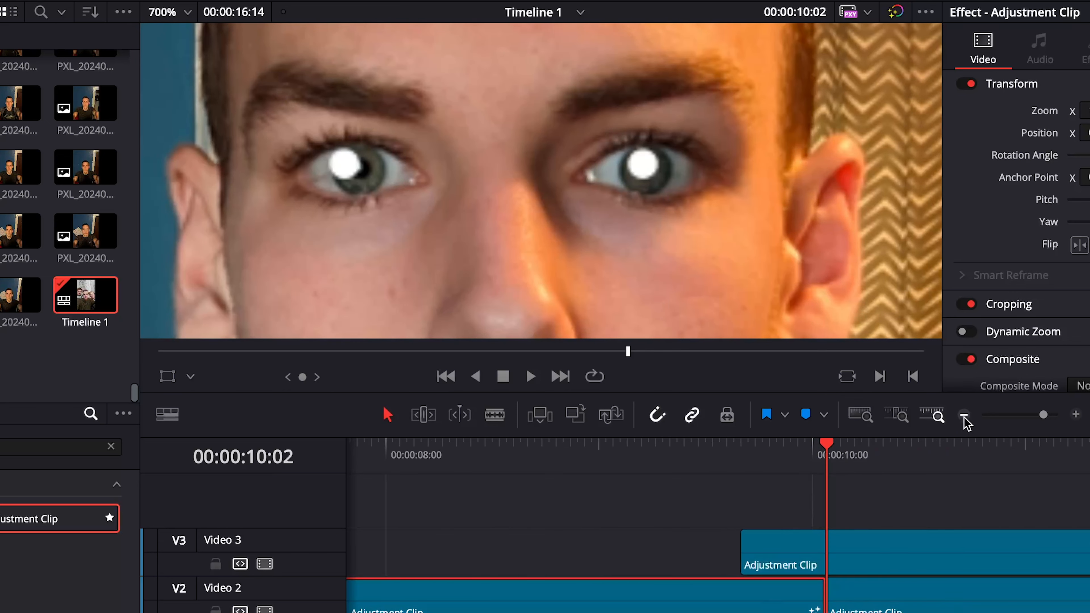
{"action": "left_click", "coordinate": [964, 415]}
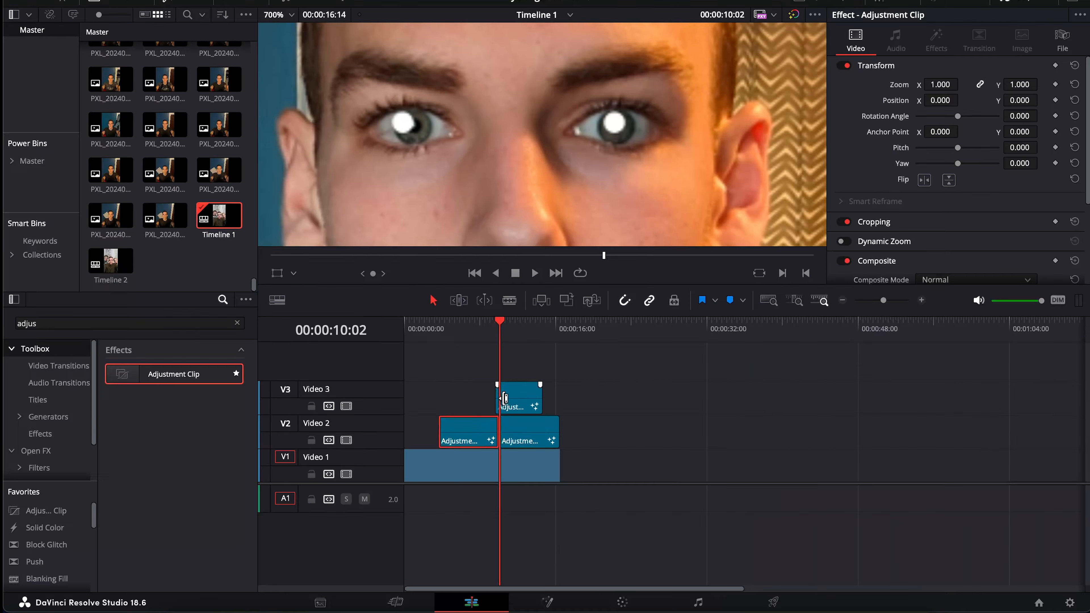
Stretch the Video 3 adjustment clip from timeline start to footage end, then briefly disable and re-enable the track
{"action": "left_click_drag", "start_coordinate": [483, 551], "coordinate": [355, 545]}
{"action": "left_click_drag", "start_coordinate": [537, 395], "coordinate": [557, 398]}
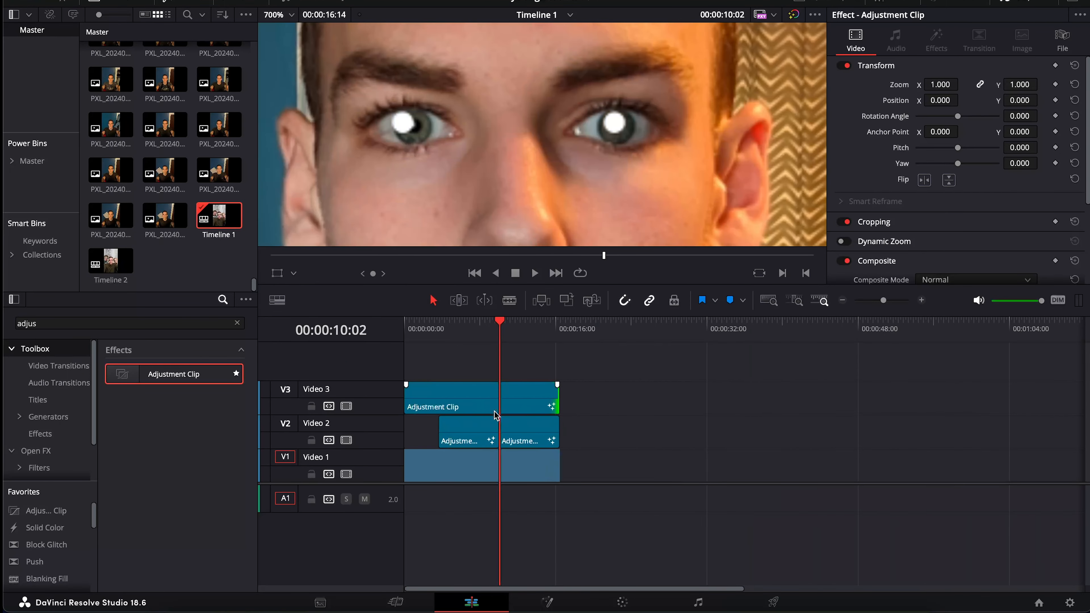
{"action": "left_click", "coordinate": [347, 407]}
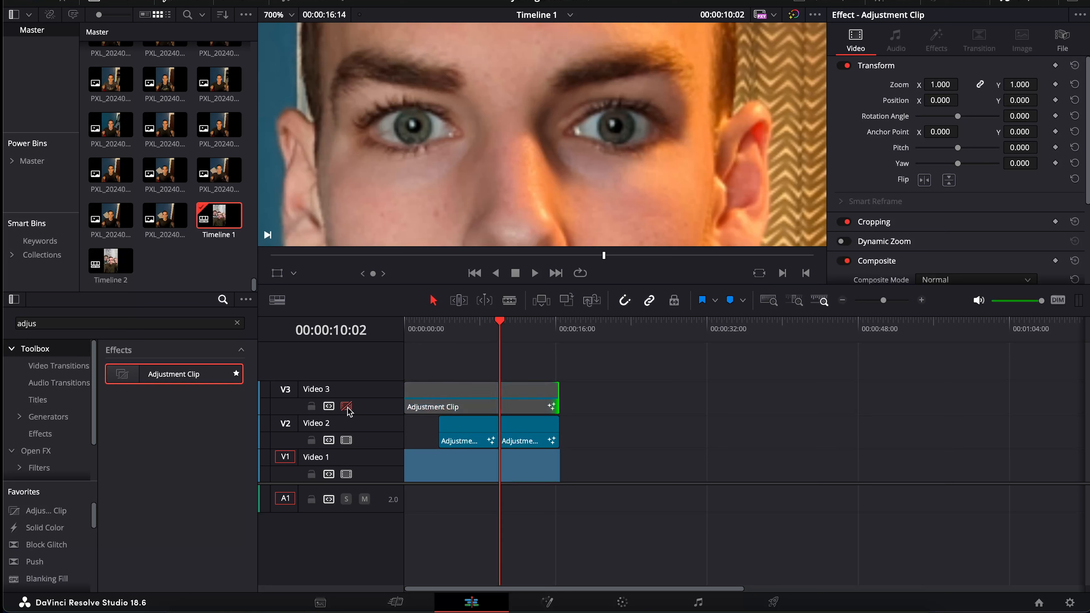
{"action": "left_click", "coordinate": [347, 408]}
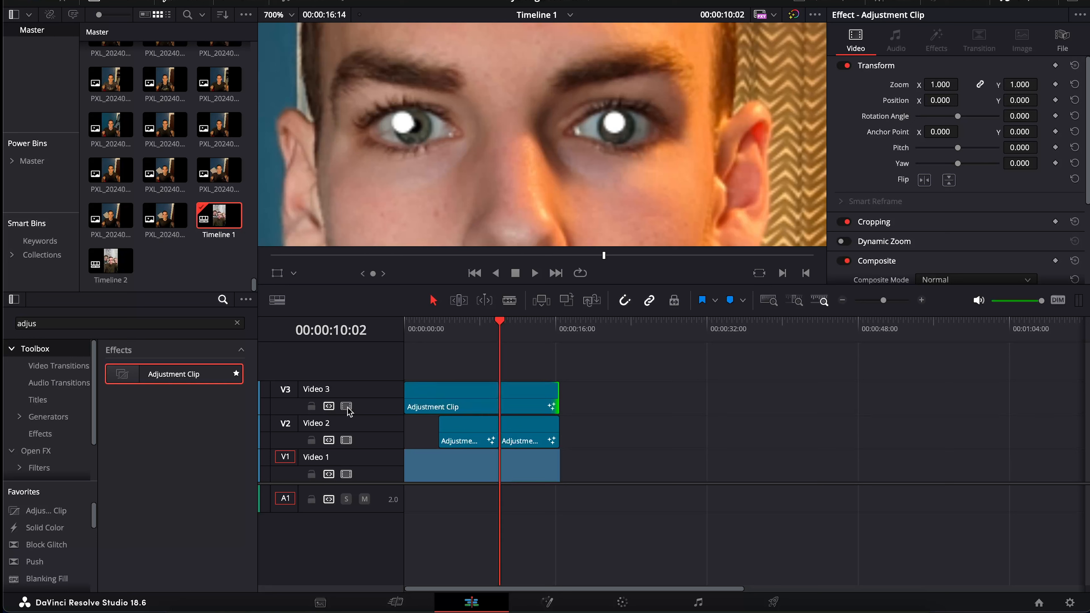